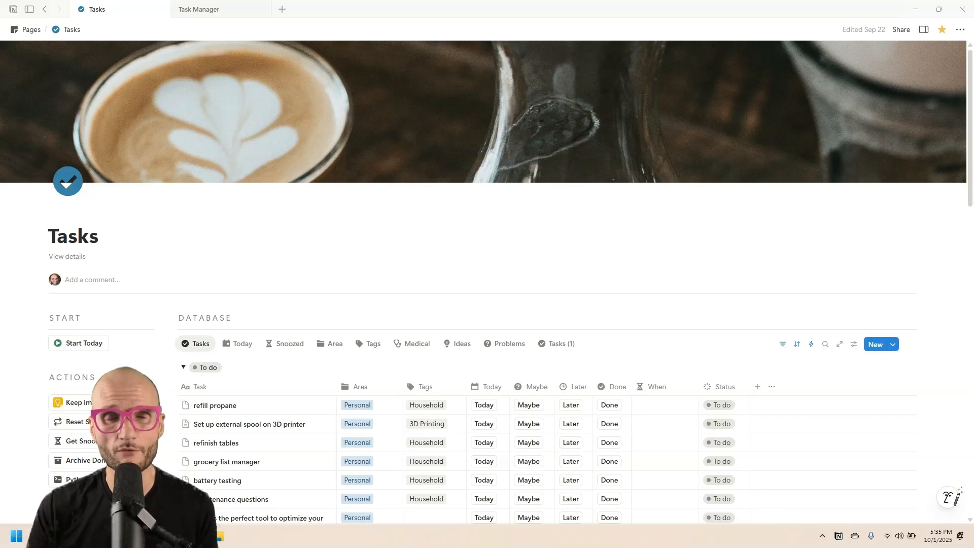
Step: Look through the To do group of the Tasks database, including each task's area, tags and status
scroll(356, 226, down, 2)
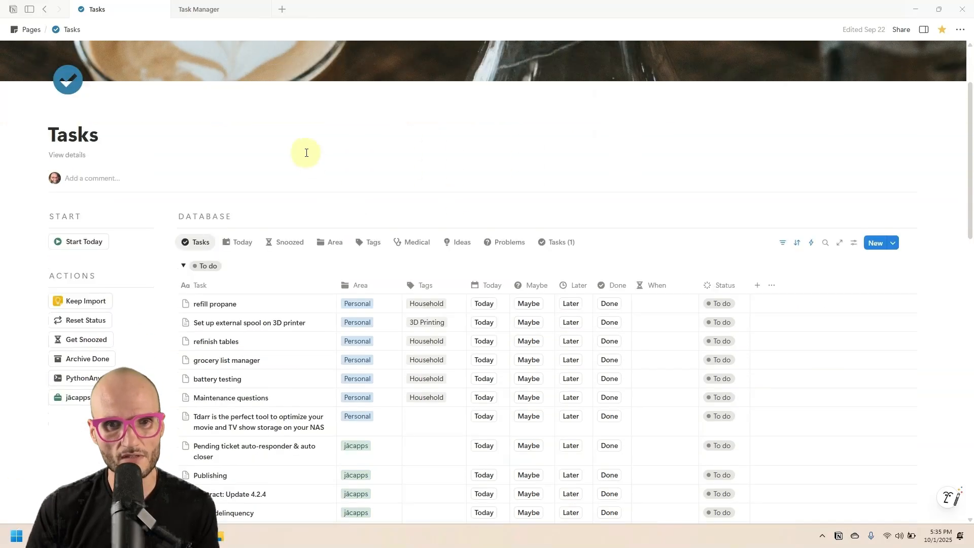
scroll(306, 155, down, 1)
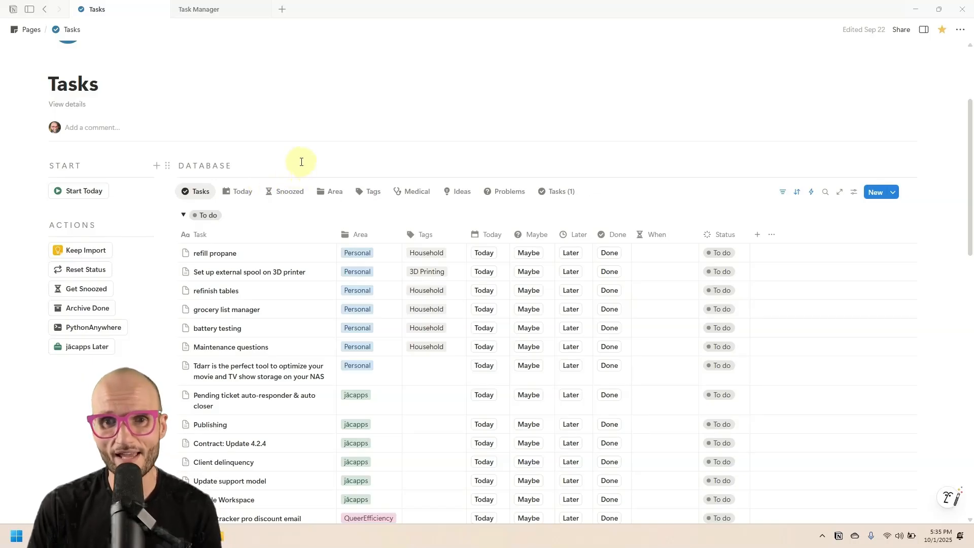
scroll(300, 162, down, 10)
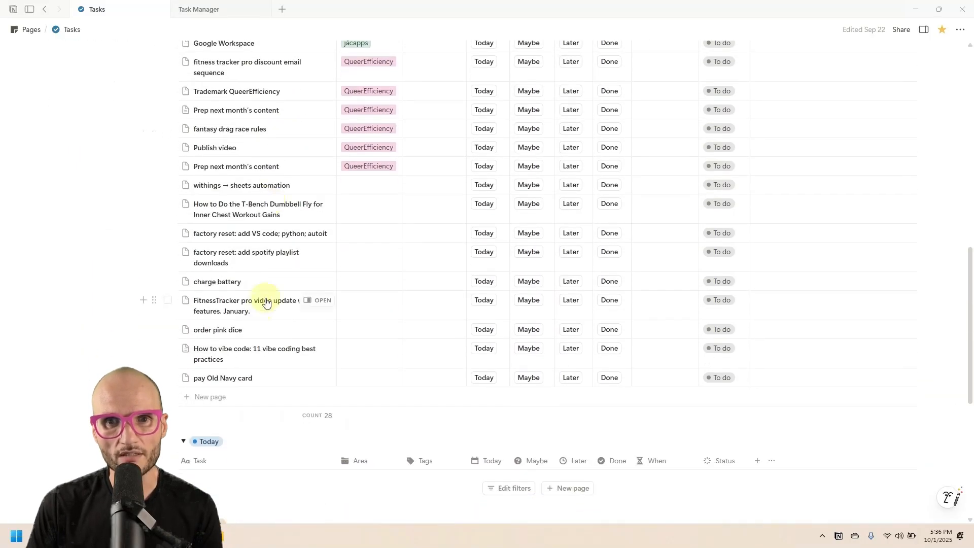
scroll(261, 277, up, 6)
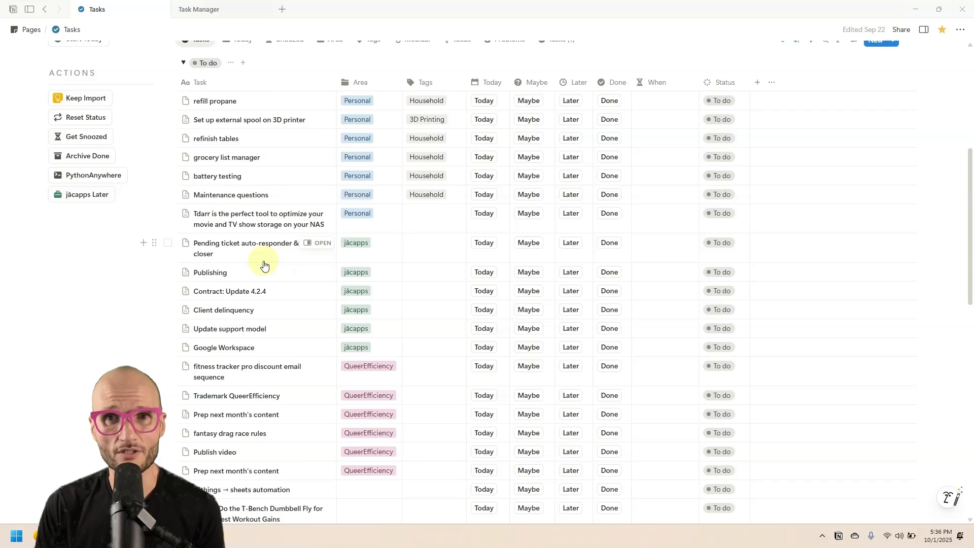
scroll(265, 266, up, 1)
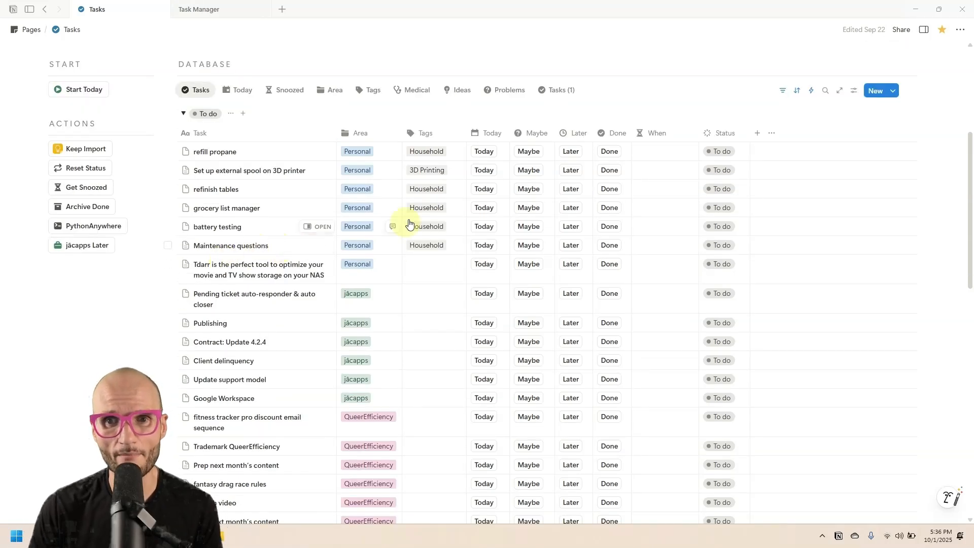
scroll(456, 375, down, 5)
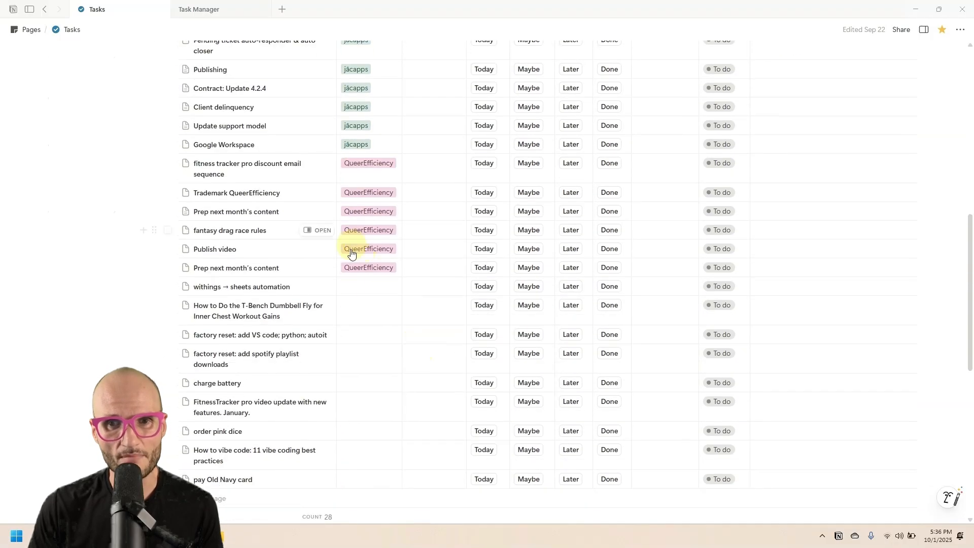
scroll(380, 331, up, 1)
scroll(381, 333, down, 2)
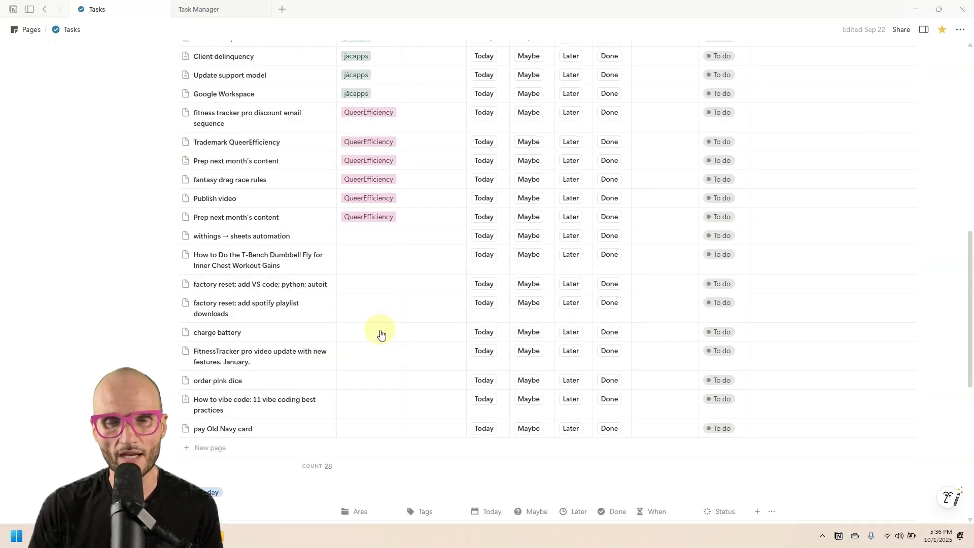
scroll(380, 332, up, 4)
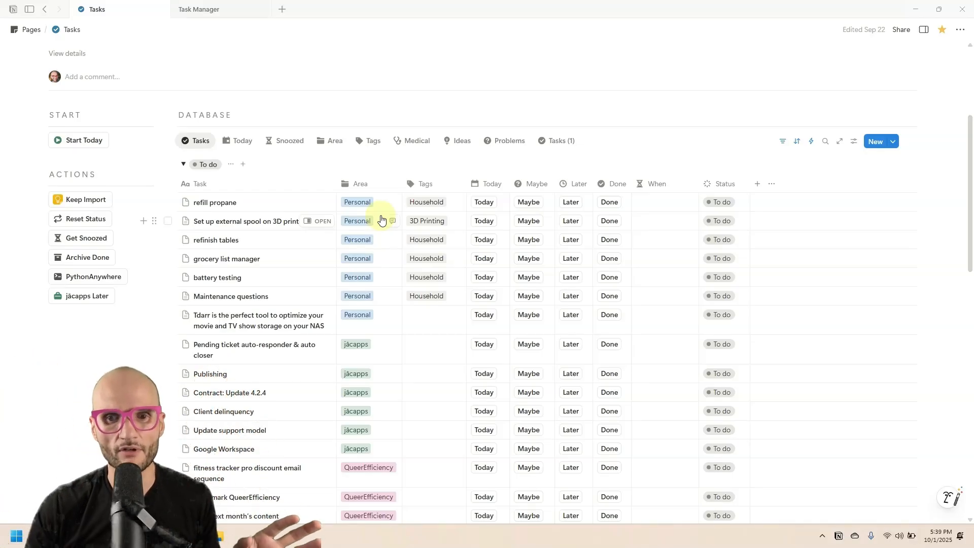
scroll(381, 219, down, 3)
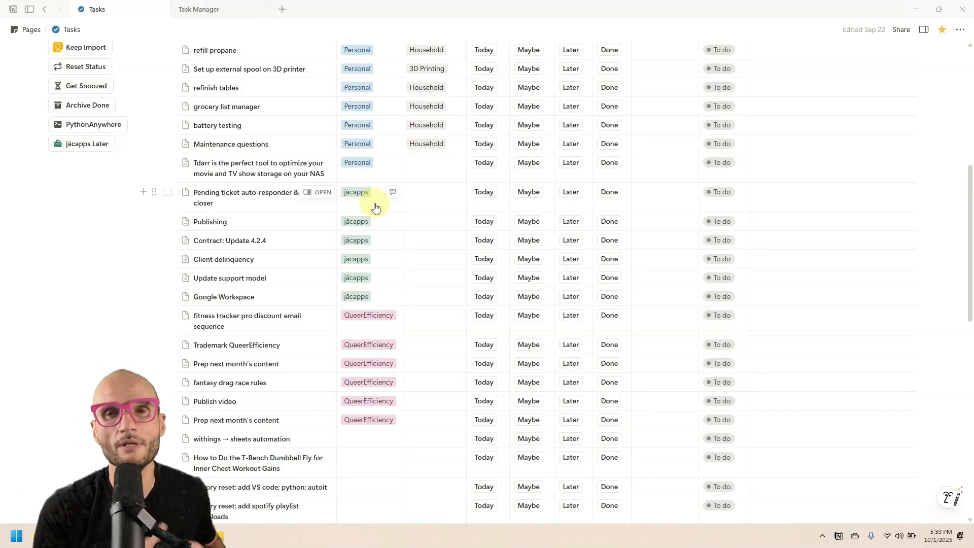
scroll(375, 207, up, 2)
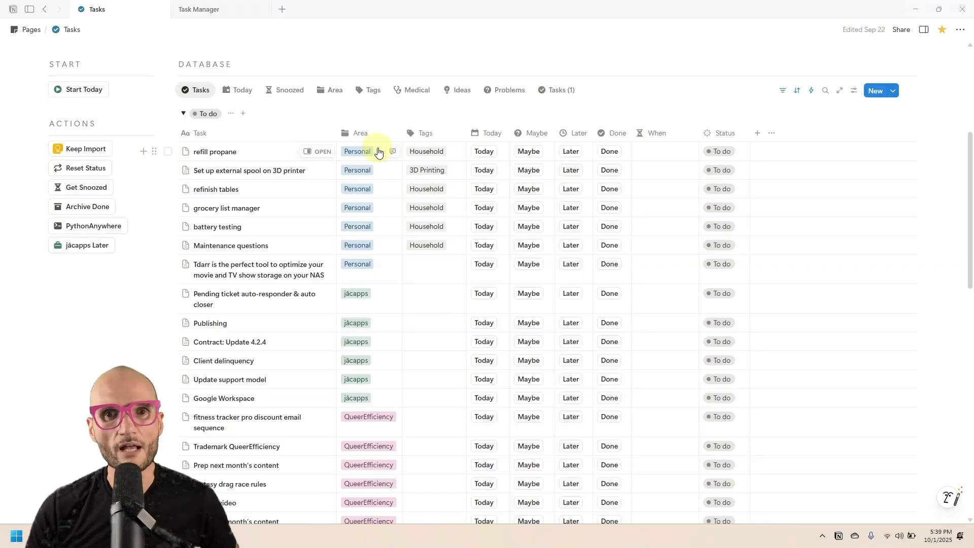
Step: View the tasks grouped by area, look through the groups and return to the Tasks view
click(331, 90)
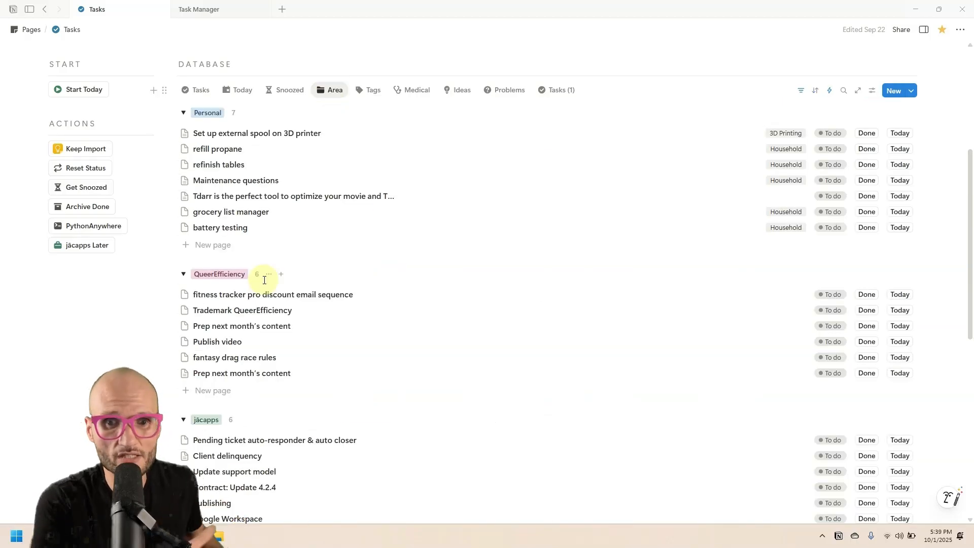
scroll(263, 280, down, 2)
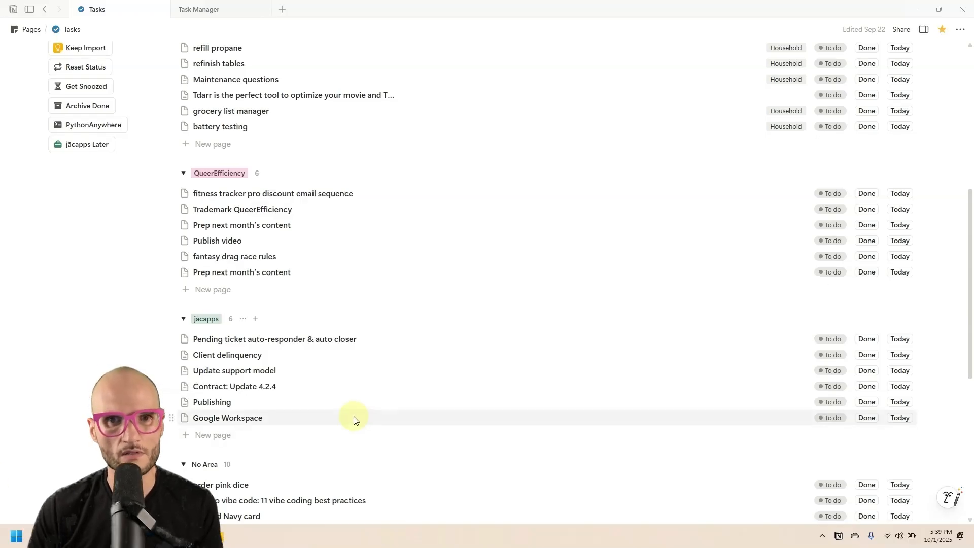
scroll(304, 279, up, 2)
click(201, 90)
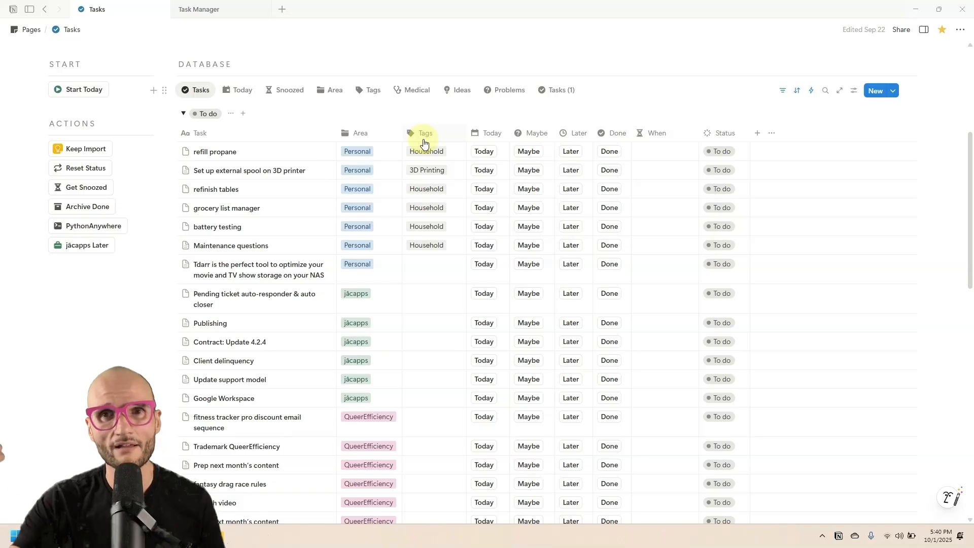
Step: View the tasks grouped by tag, look through the groups and return to the Tasks view
click(369, 92)
scroll(345, 178, down, 8)
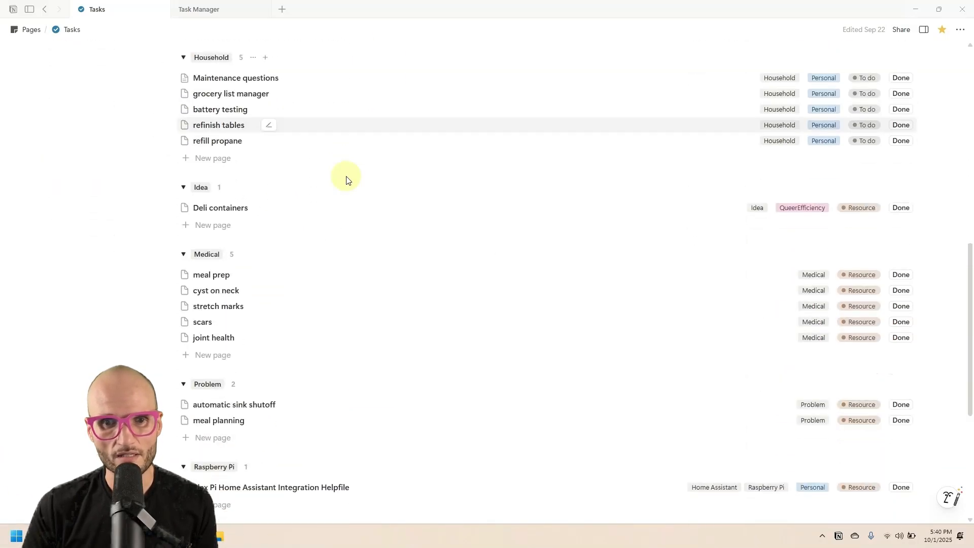
scroll(346, 178, up, 9)
click(182, 141)
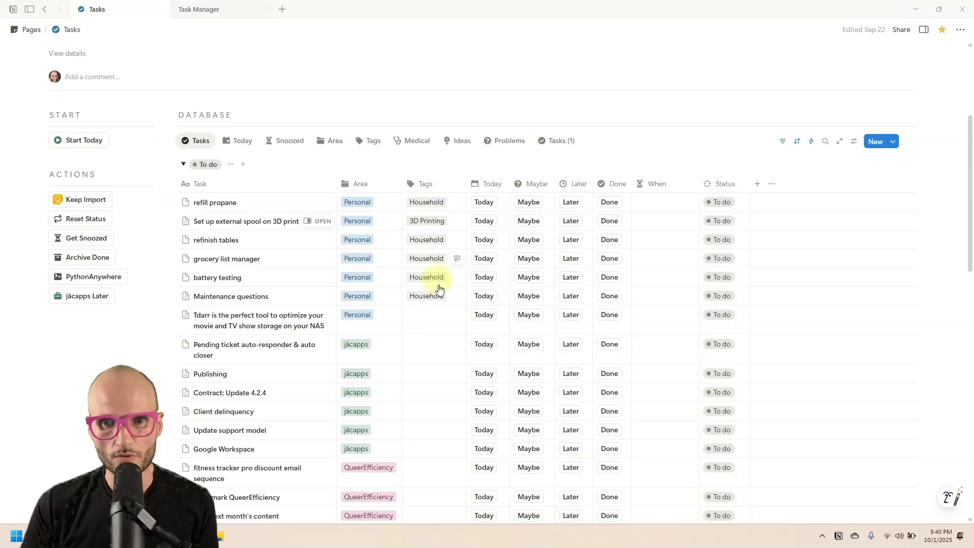
Step: Tag the Tdarr movie and TV storage task as Software
click(432, 320)
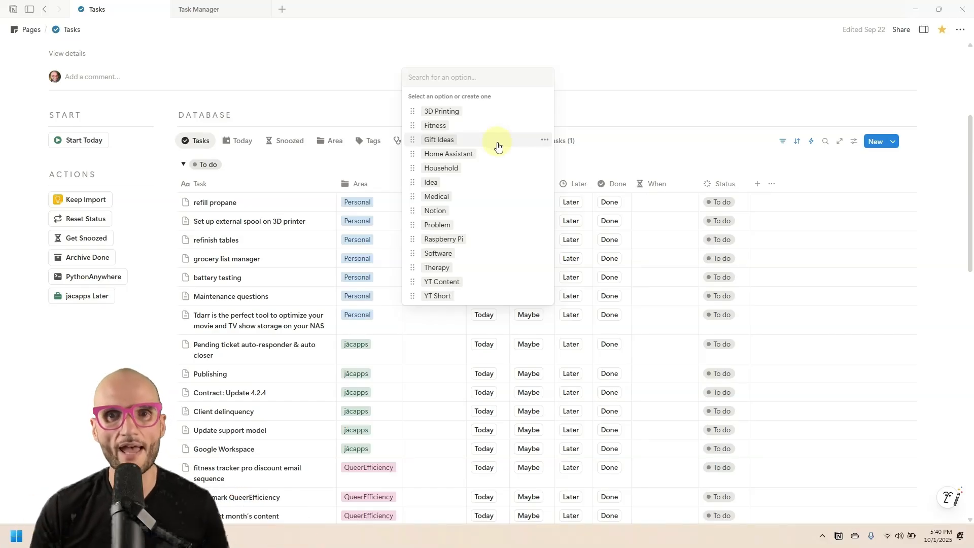
key(Escape)
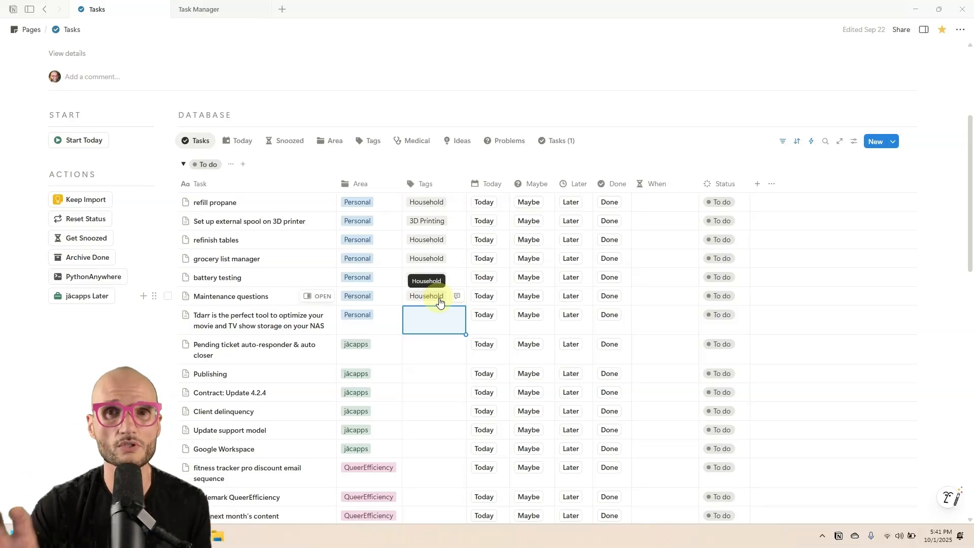
Step: Set the area to Personal for the withings to sheets automation and T-Bench Dumbbell Fly tasks
scroll(397, 254, down, 7)
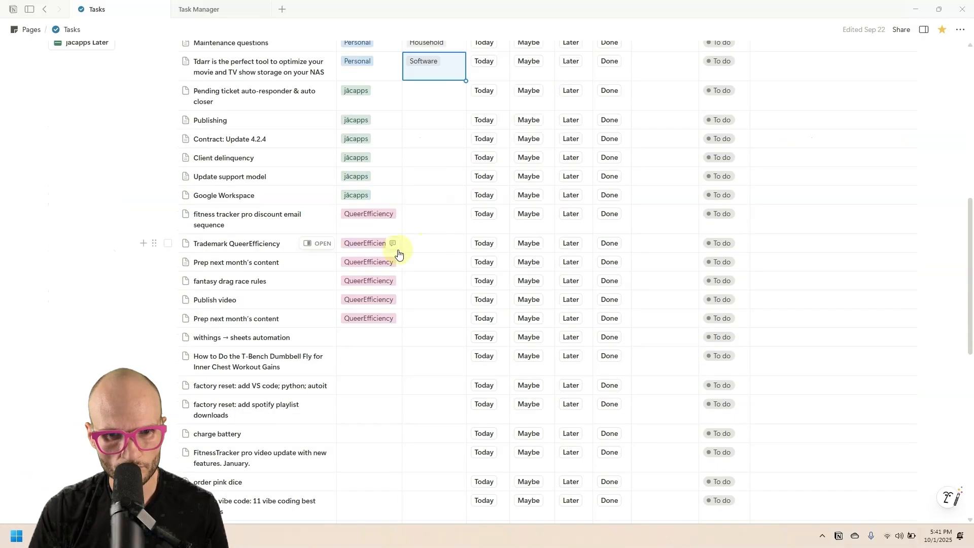
click(390, 236)
click(393, 271)
click(381, 257)
click(377, 286)
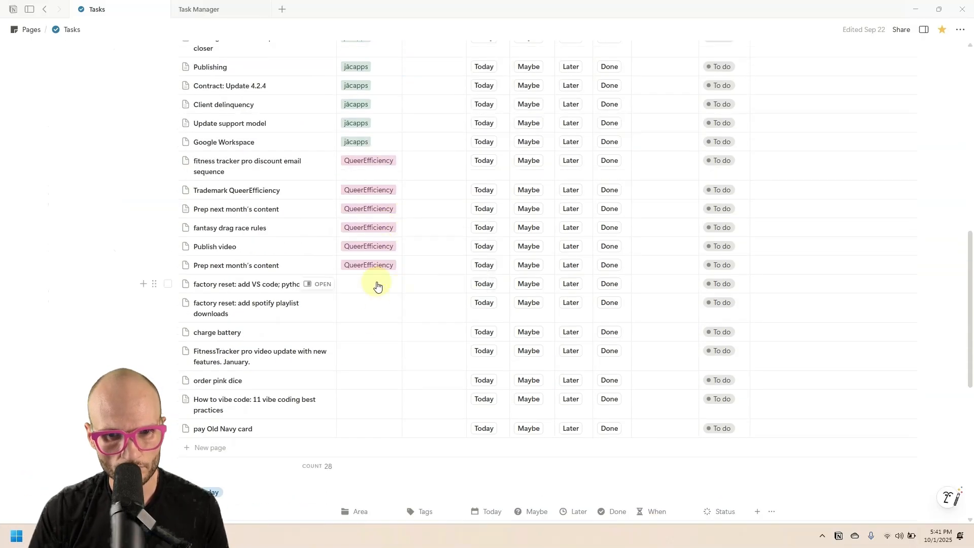
Step: Set the area to Personal for both factory reset tasks and the charge battery task
click(377, 285)
click(379, 318)
click(380, 312)
click(375, 336)
click(382, 334)
click(375, 364)
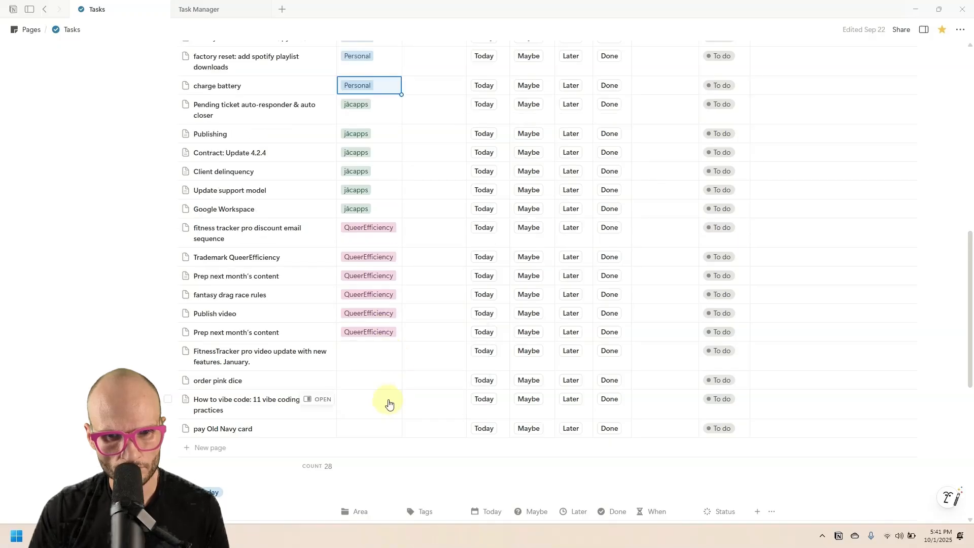
Step: Assign the pink dice, vibe coding and Old Navy card tasks to the Personal area, and the FitnessTracker pro video task to QueerEfficiency
click(391, 387)
click(390, 414)
click(398, 405)
click(420, 435)
click(390, 430)
click(393, 462)
Step: Tag the withings to sheets automation and T-Bench Dumbbell Fly tasks as Fitness
scroll(424, 302, up, 5)
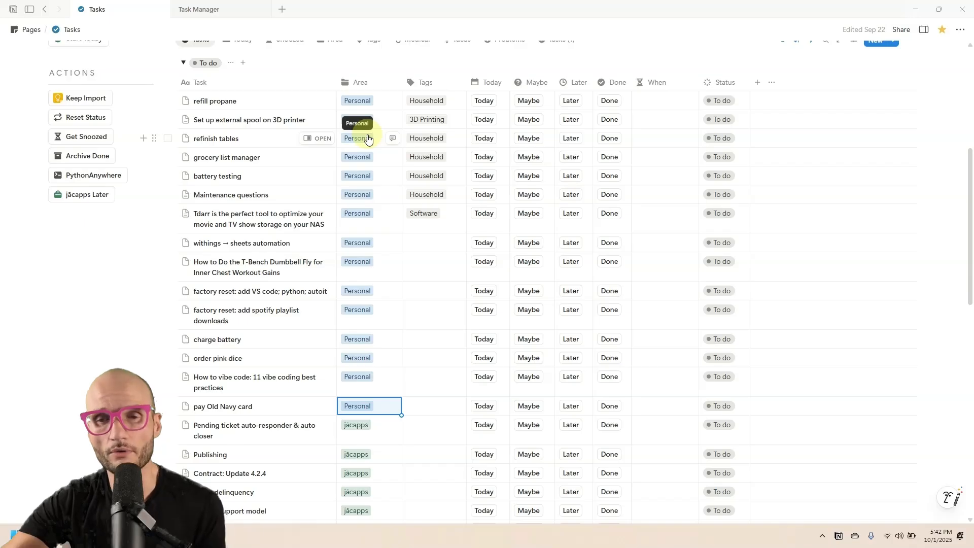
click(435, 243)
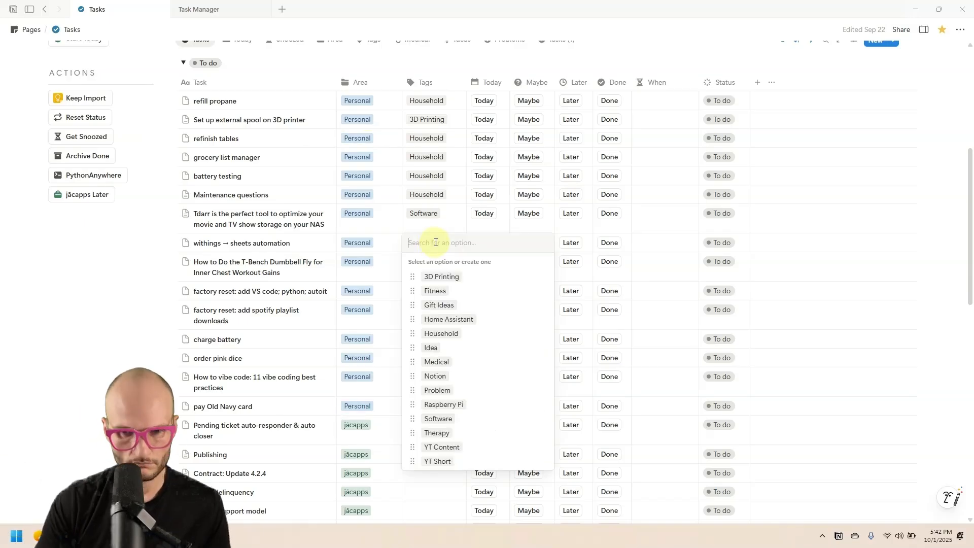
click(435, 291)
click(440, 270)
click(432, 310)
click(441, 293)
Step: Tag the vibe coding best practices task as Software
scroll(441, 341, down, 2)
click(439, 259)
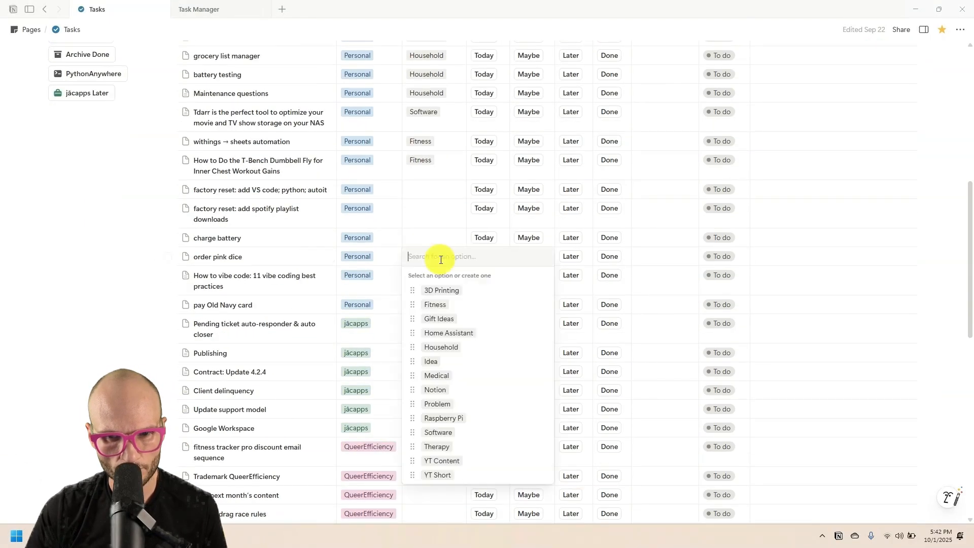
key(Escape)
click(435, 281)
click(456, 451)
Step: Create a Finance tag on the pay Old Navy card task and set its color to Default
scroll(443, 305, down, 1)
click(443, 252)
text(Finance)
key(Return)
click(544, 302)
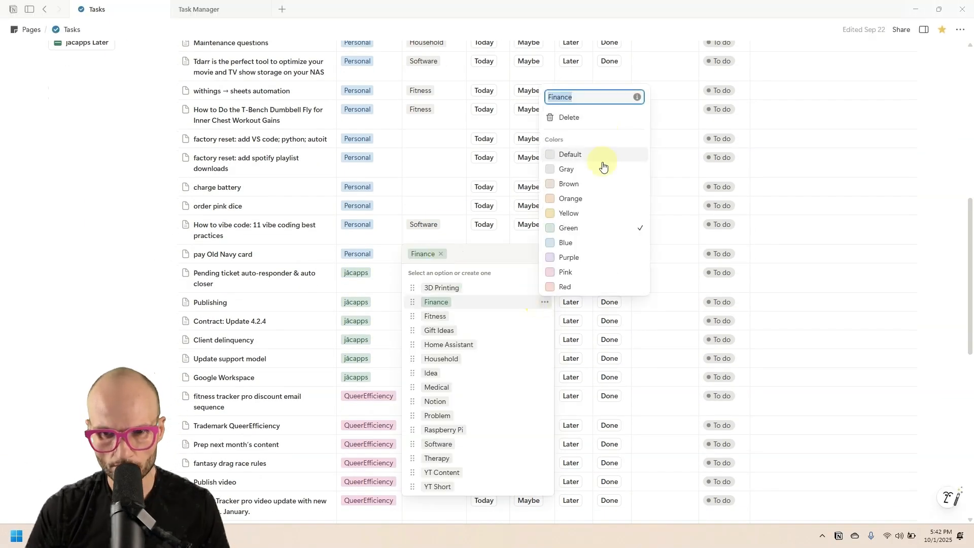
click(598, 155)
key(Escape)
scroll(448, 332, down, 2)
scroll(446, 340, up, 7)
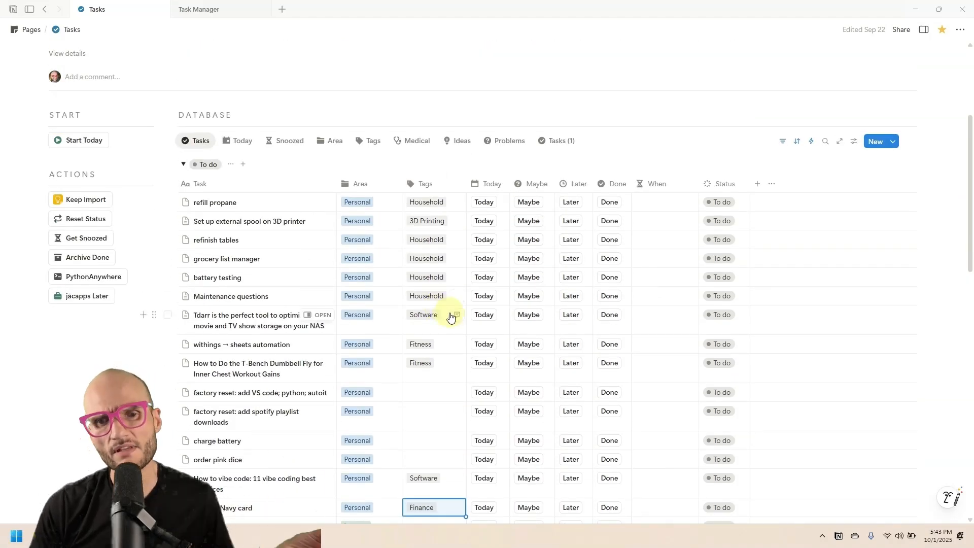
scroll(457, 318, down, 2)
scroll(456, 318, down, 2)
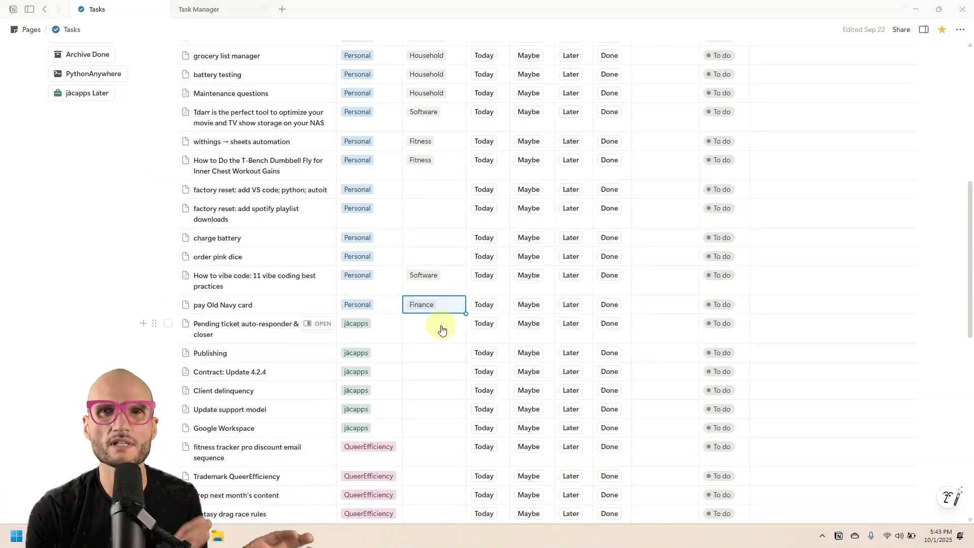
scroll(442, 330, down, 2)
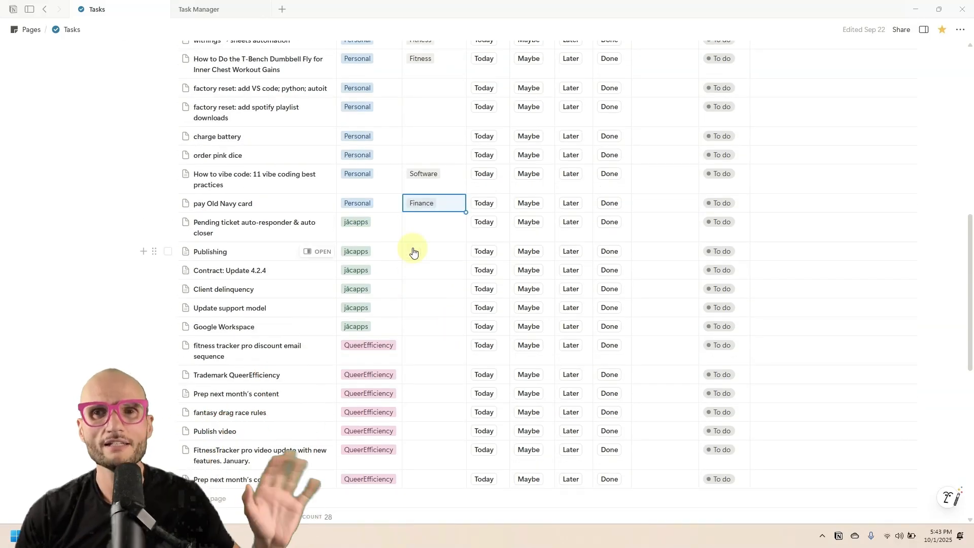
scroll(412, 252, up, 2)
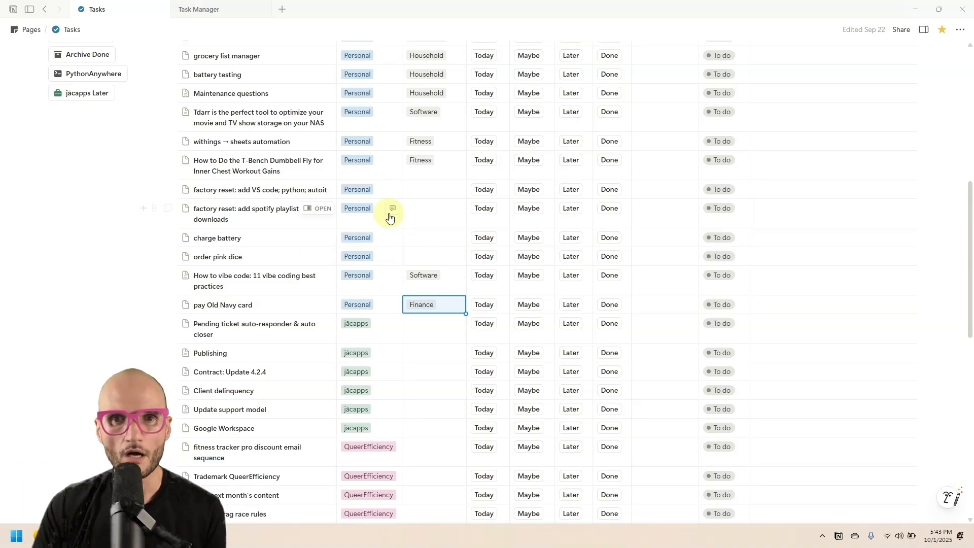
Step: Rename the Later property to Not Today and widen its column to fit the full label
scroll(389, 215, up, 3)
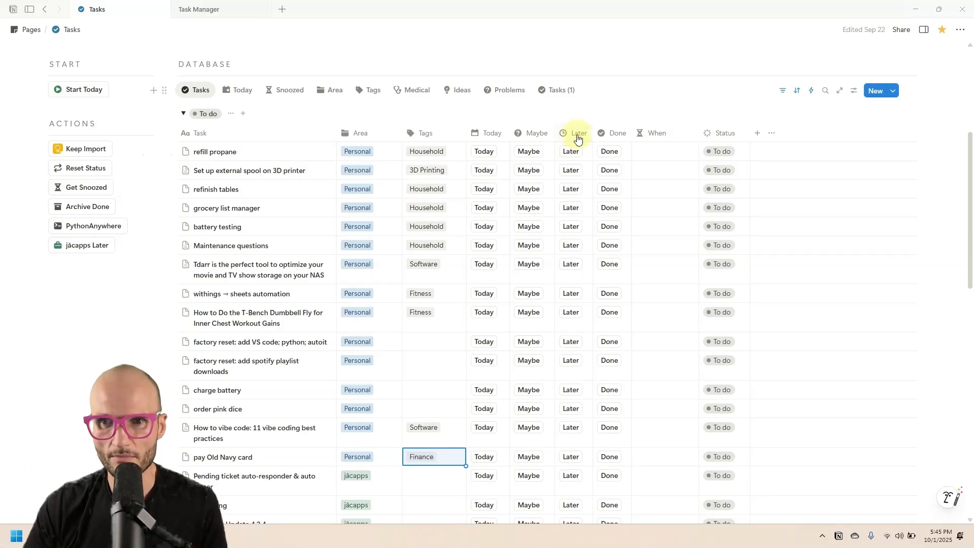
click(572, 134)
double_click(601, 158)
text(Not Today)
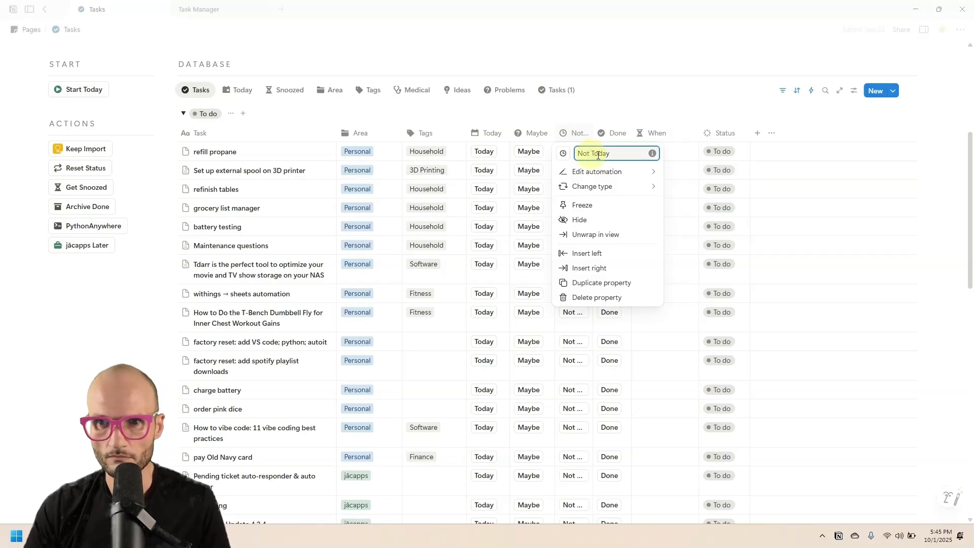
click(607, 114)
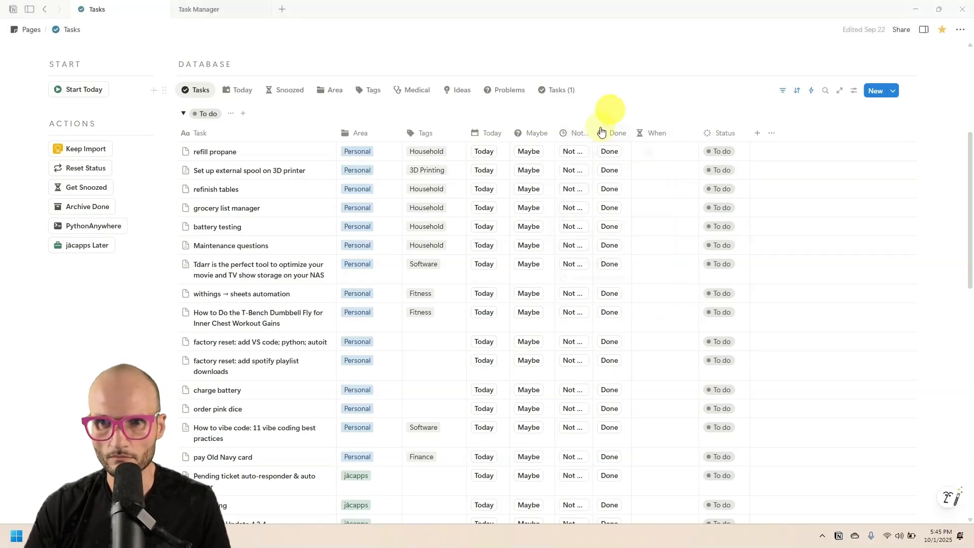
drag(592, 131, 607, 128)
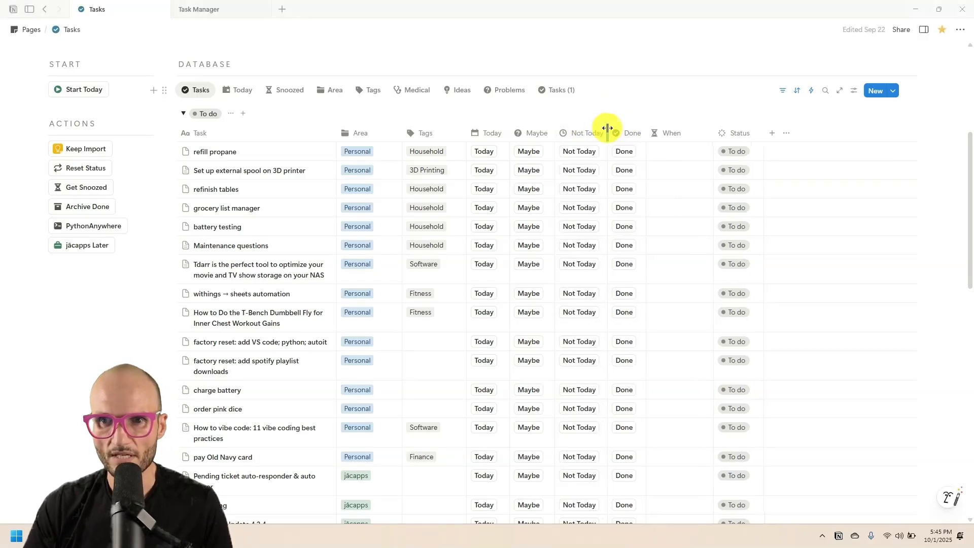
Step: Rename the When property to Snooze
click(670, 133)
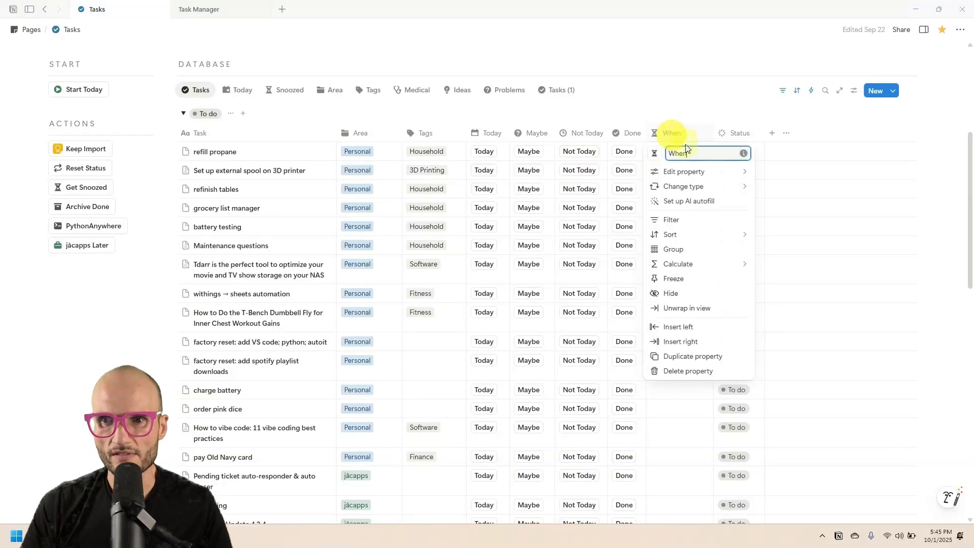
text(Snooze)
click(678, 93)
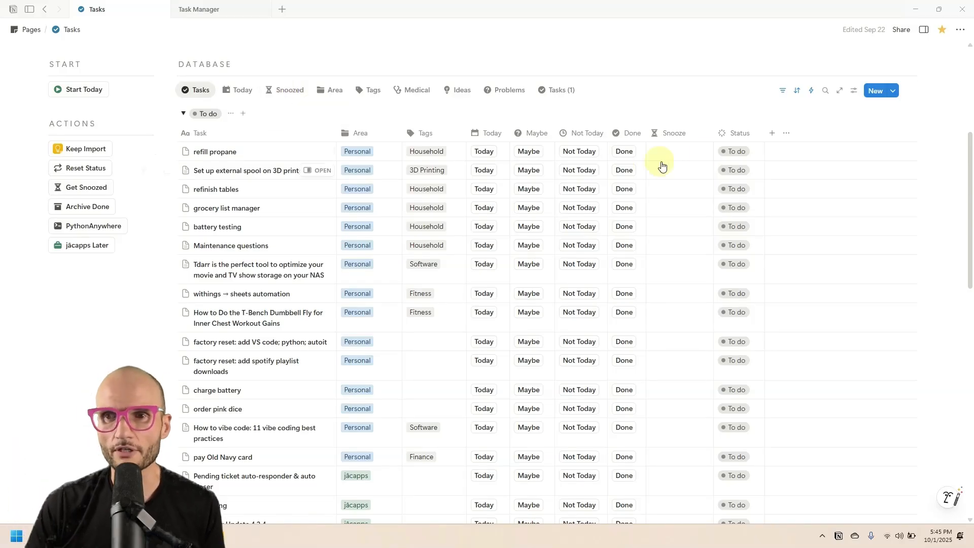
Step: Snooze the refill propane task until Saturday, check it in the Snoozed view, and return to the Tasks view
click(696, 154)
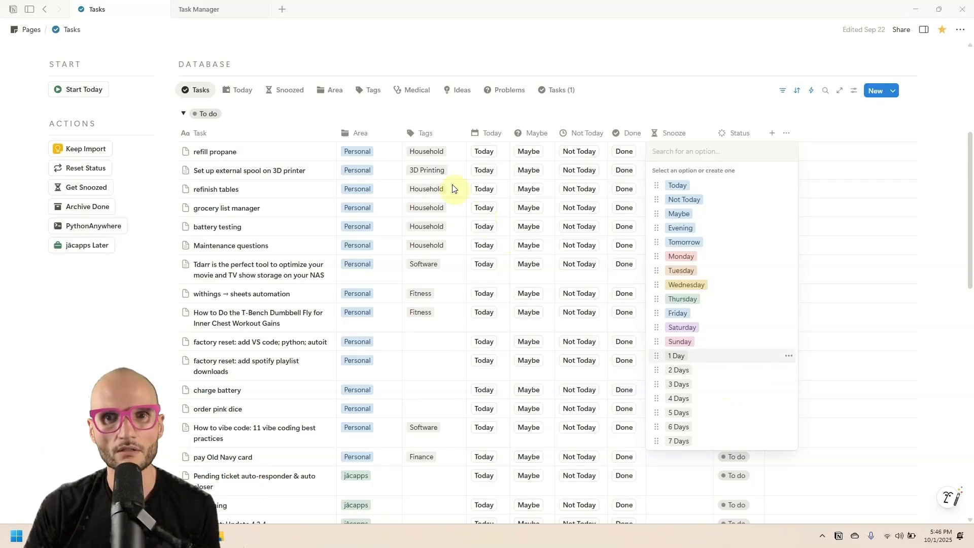
key(Escape)
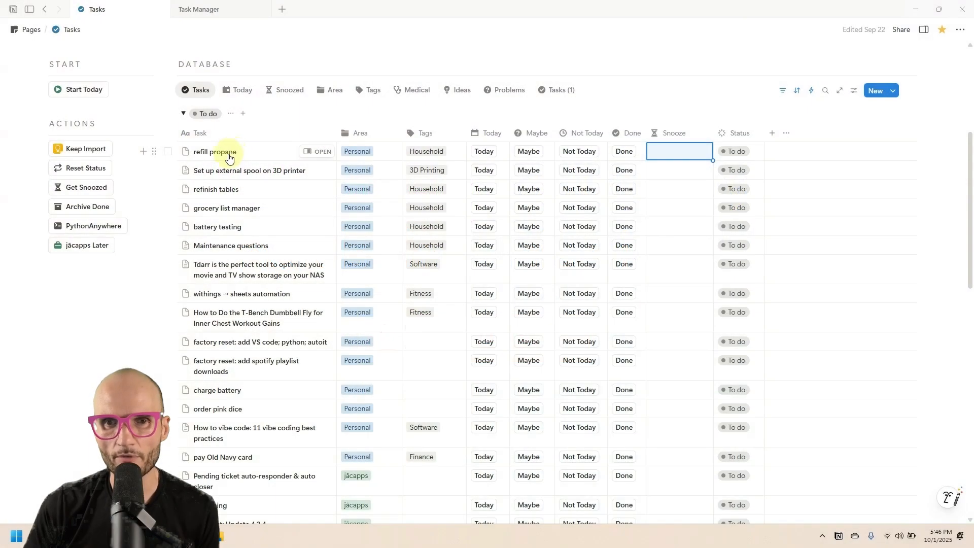
click(680, 157)
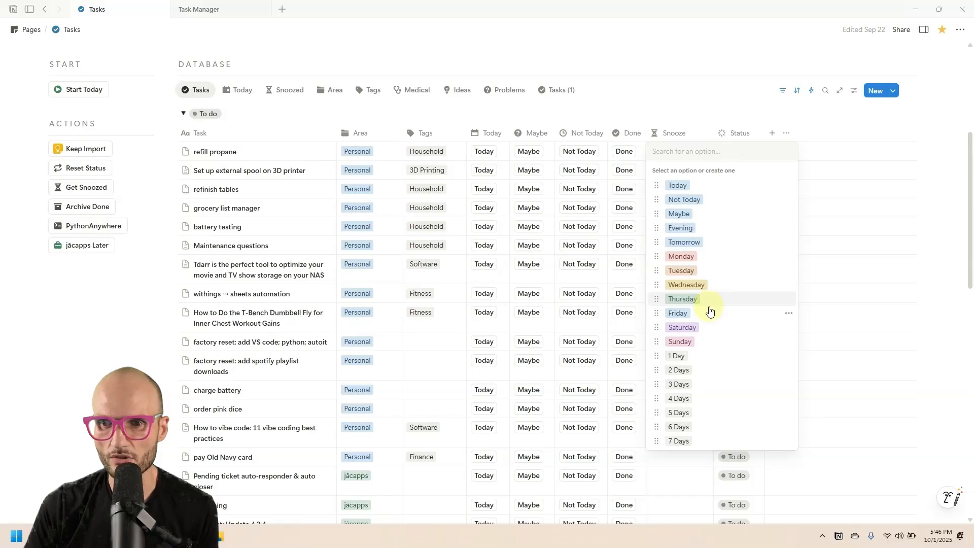
click(687, 299)
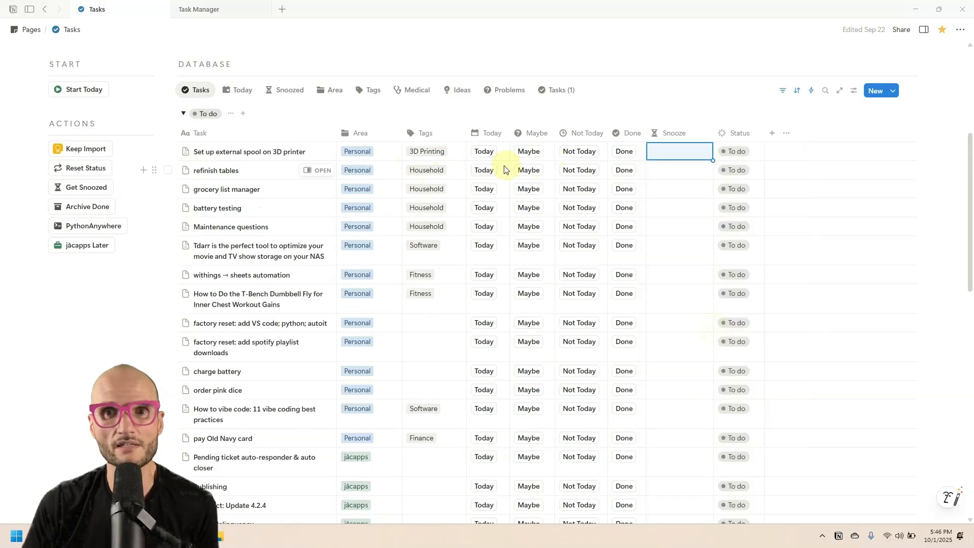
click(285, 90)
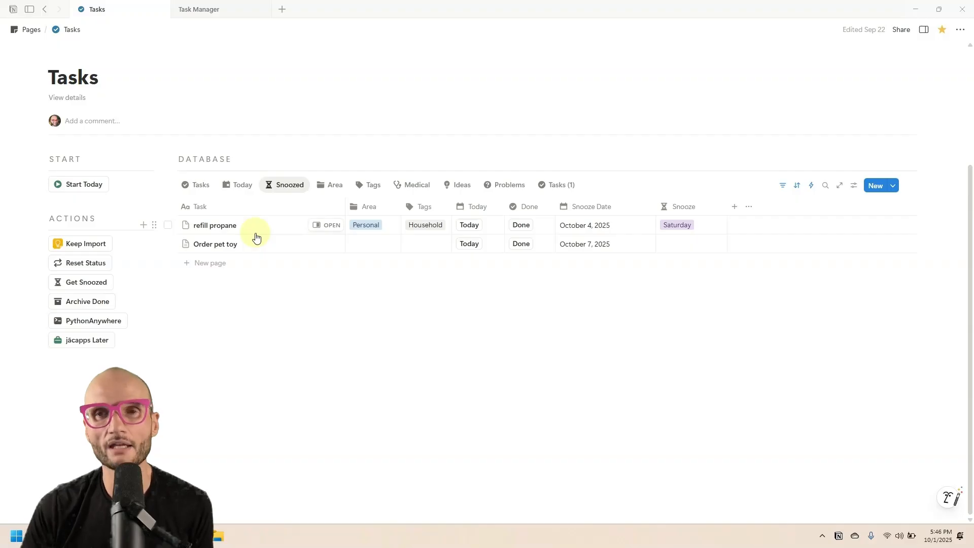
click(196, 186)
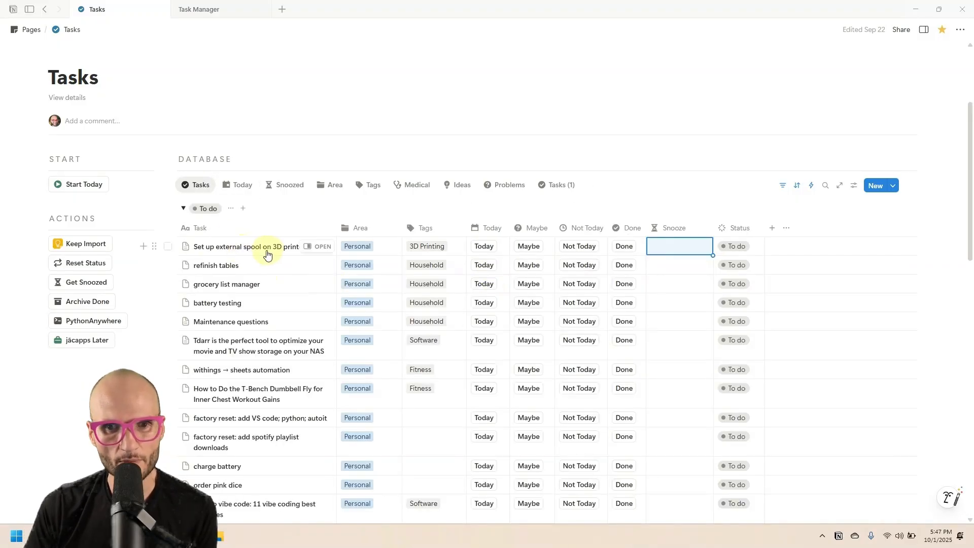
Step: Mark the external spool, refinish tables, grocery list manager and battery testing tasks as Not Today
click(575, 247)
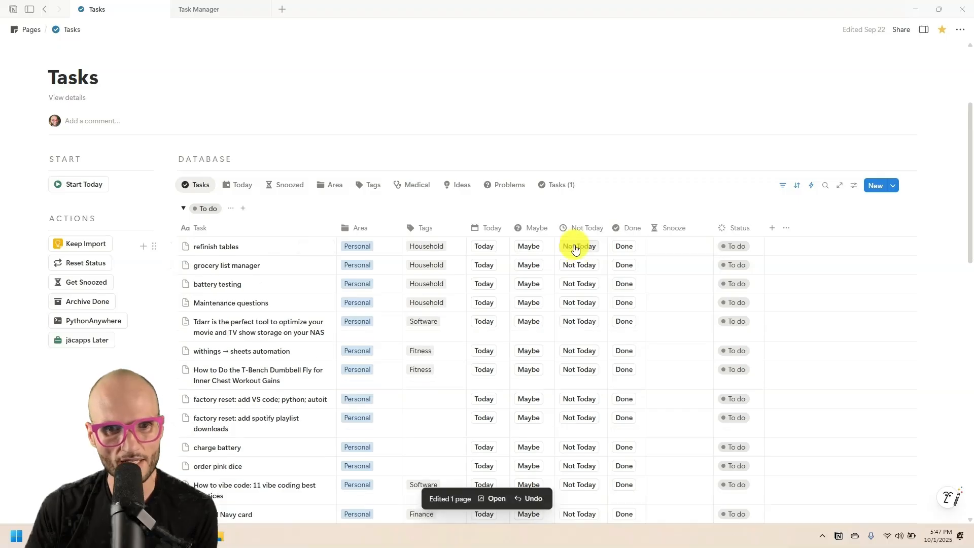
click(578, 246)
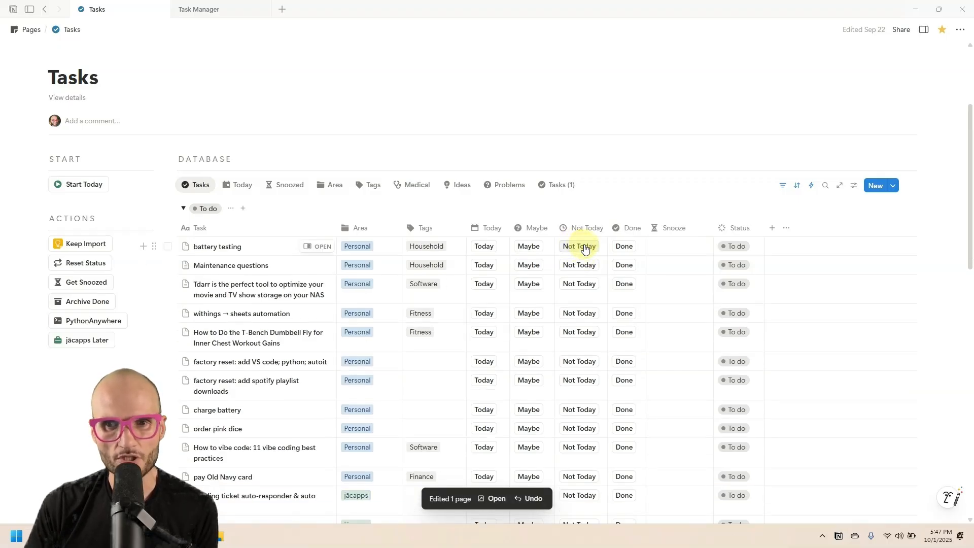
click(578, 246)
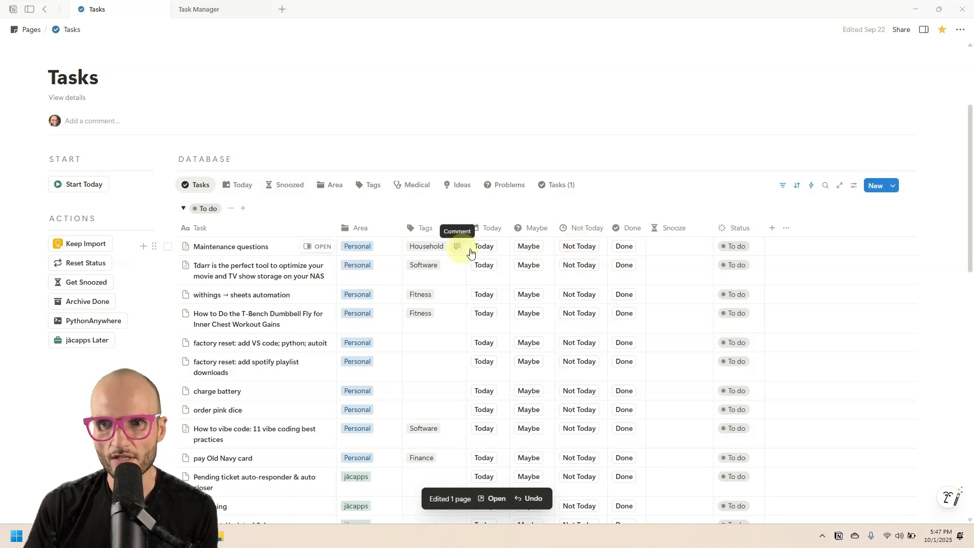
Step: Snooze the Maintenance questions task until Monday and set the Tdarr task's status to Resource
click(674, 250)
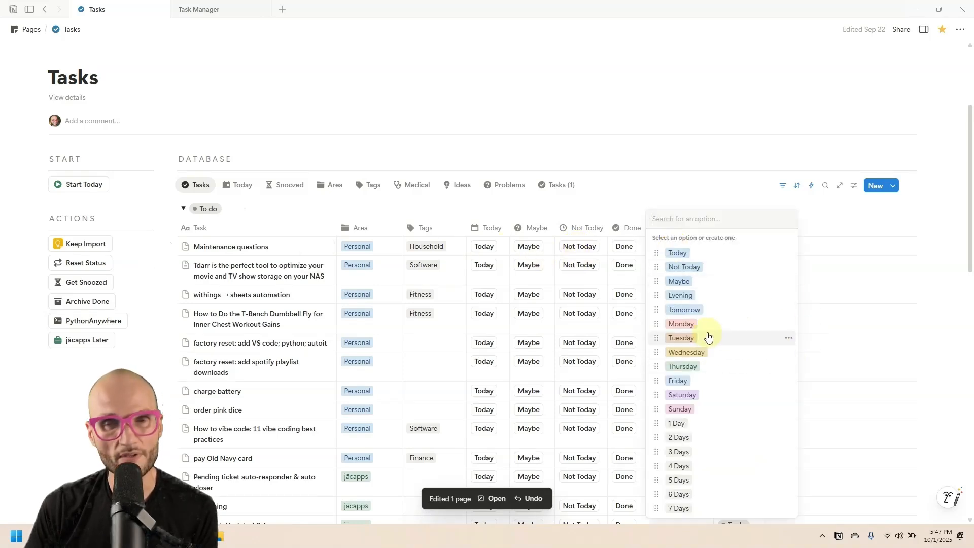
click(707, 328)
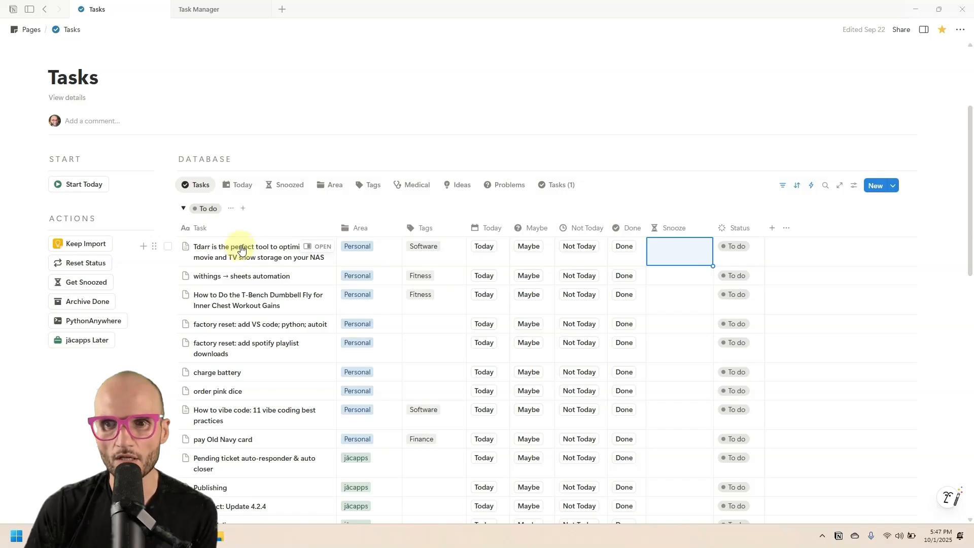
click(737, 249)
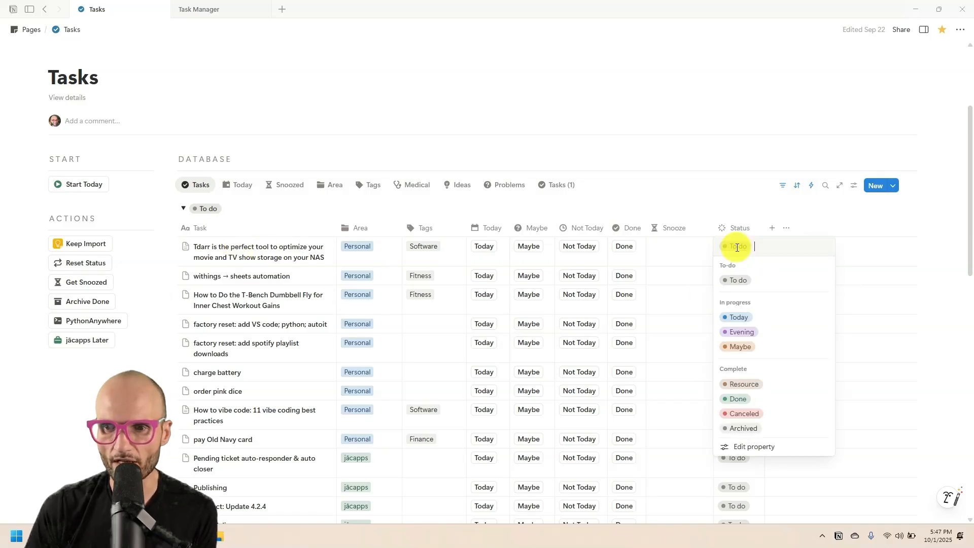
click(765, 388)
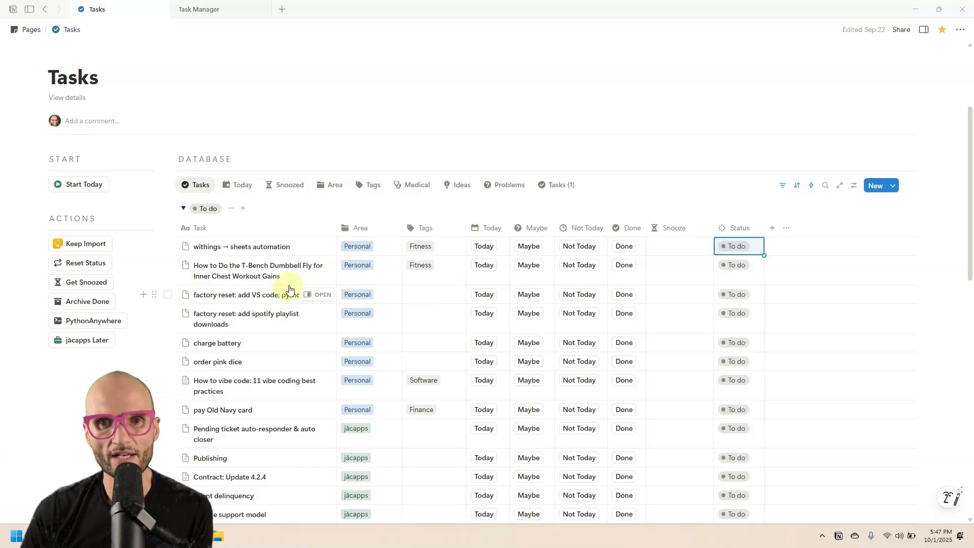
Step: Review the tasks grouped by tag in the Tags view down to the Software group, and return to the Tasks view
click(370, 185)
scroll(354, 246, down, 1)
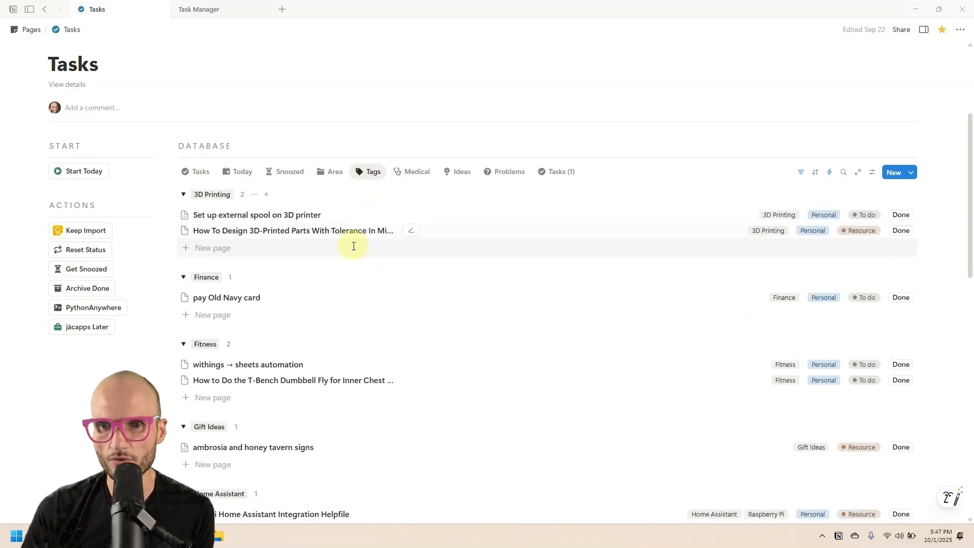
scroll(353, 246, down, 8)
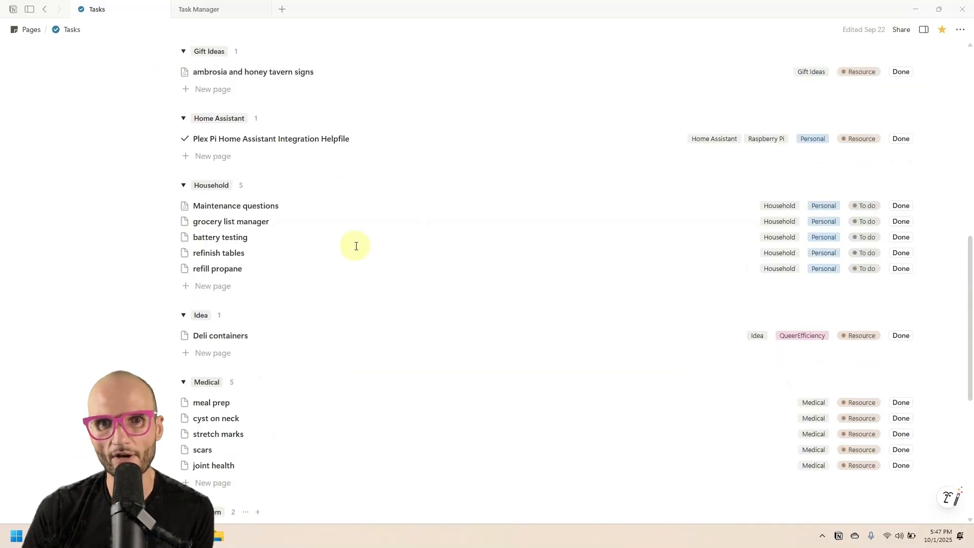
scroll(193, 233, up, 10)
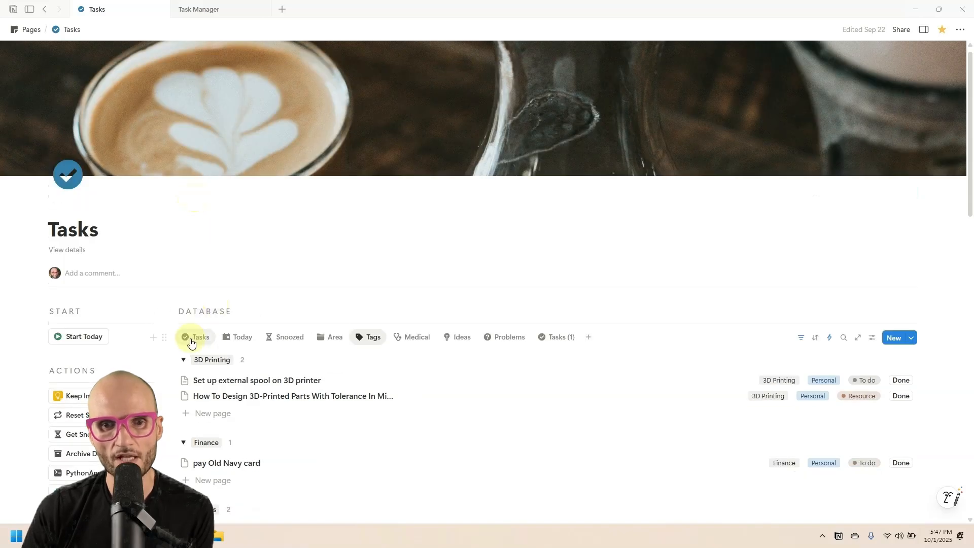
scroll(258, 306, down, 4)
scroll(254, 233, down, 6)
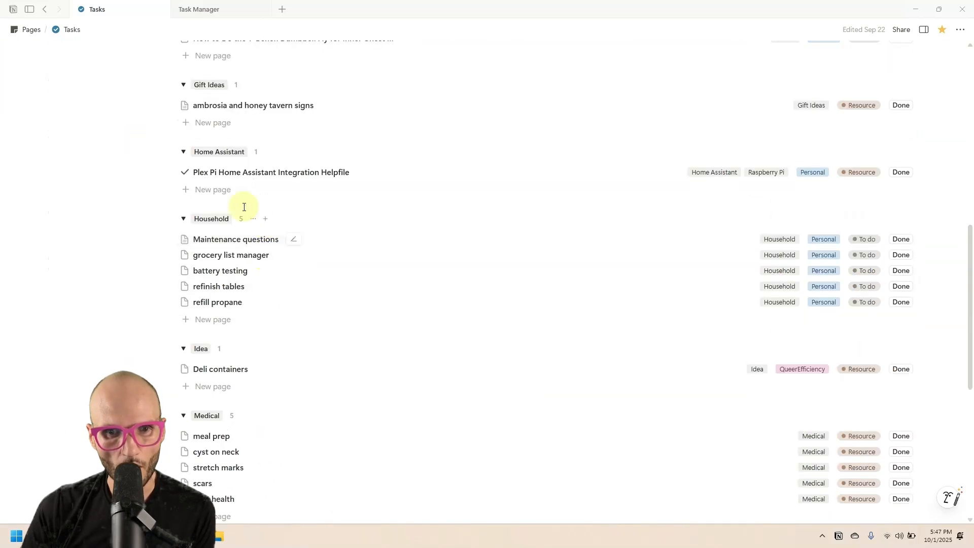
scroll(244, 207, down, 8)
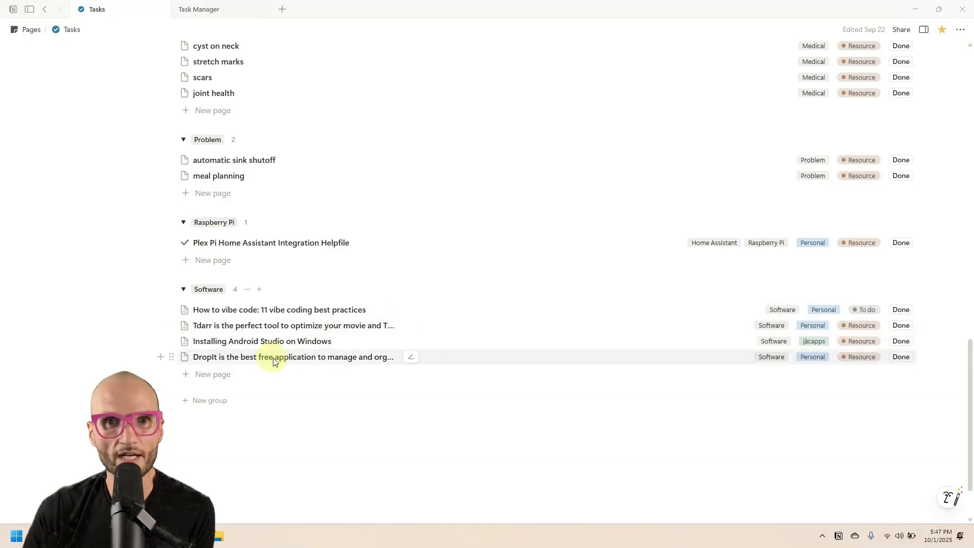
scroll(273, 361, up, 20)
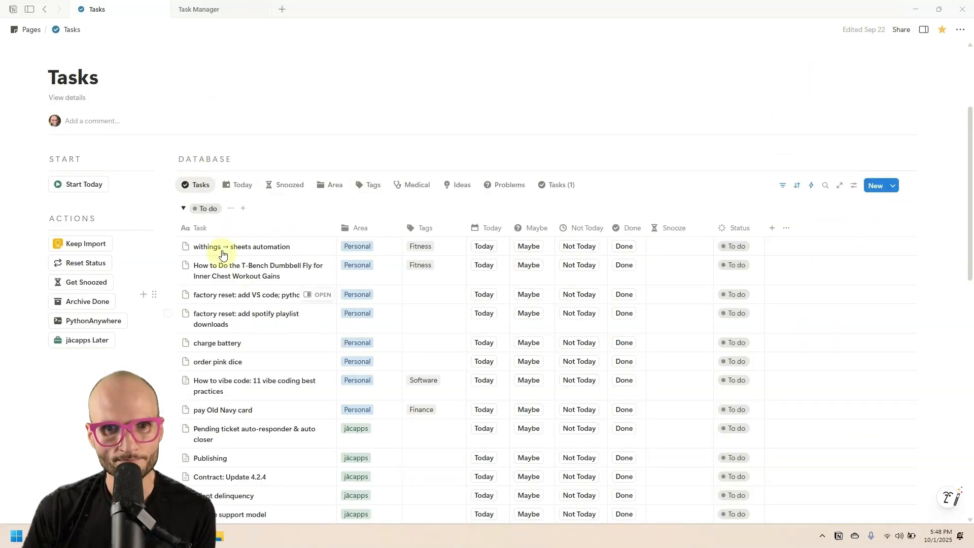
Step: Mark the withings sheets automation task as done and move the T-Bench Dumbbell Fly task out of the To do status
click(626, 247)
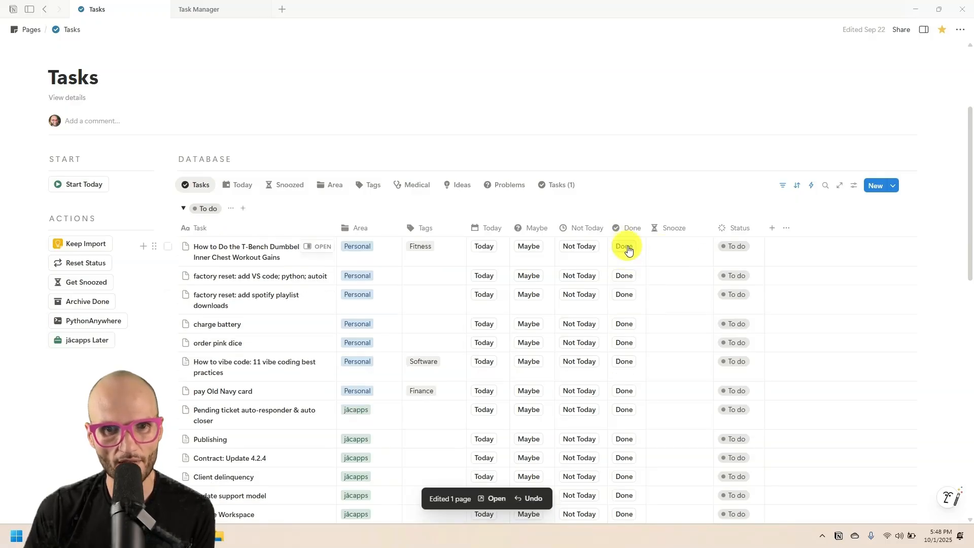
click(750, 258)
click(735, 350)
Step: Mark both factory reset tasks, for VS code and for Spotify playlist downloads, as Not Today
click(577, 248)
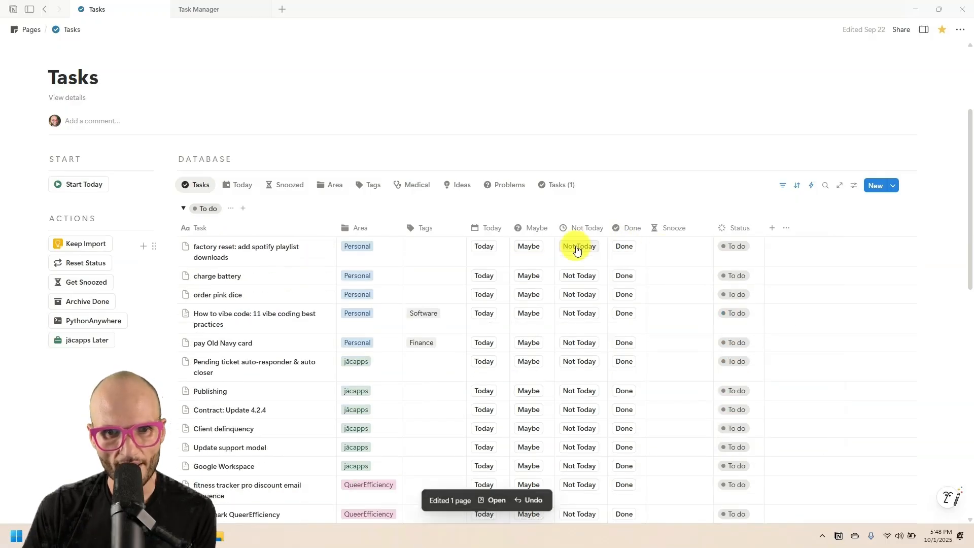
click(577, 248)
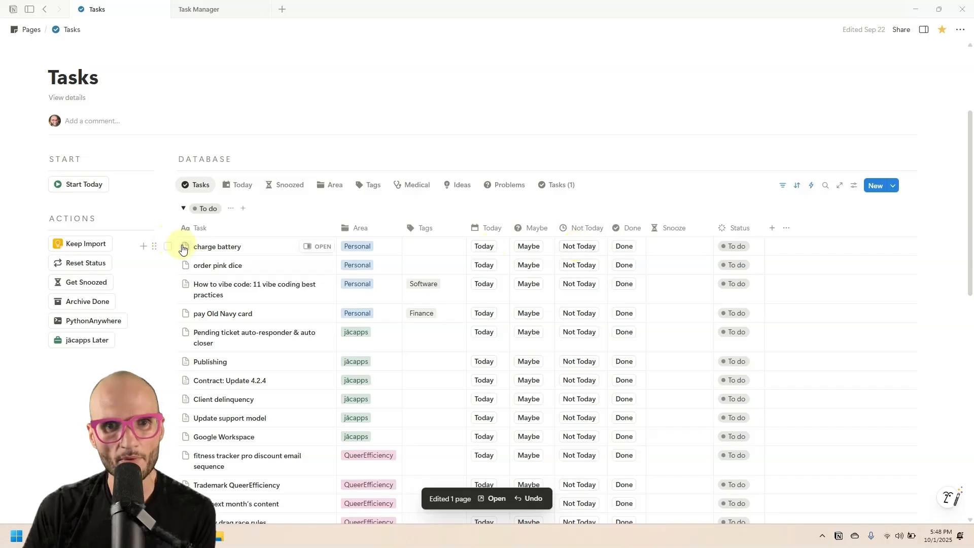
Step: Delete the charge battery task from the To do group
click(725, 246)
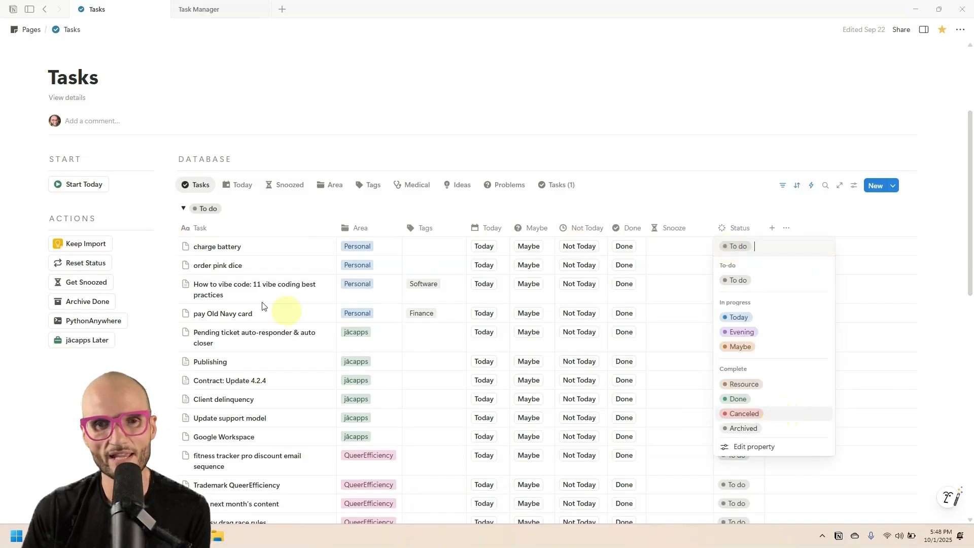
key(Escape)
click(168, 247)
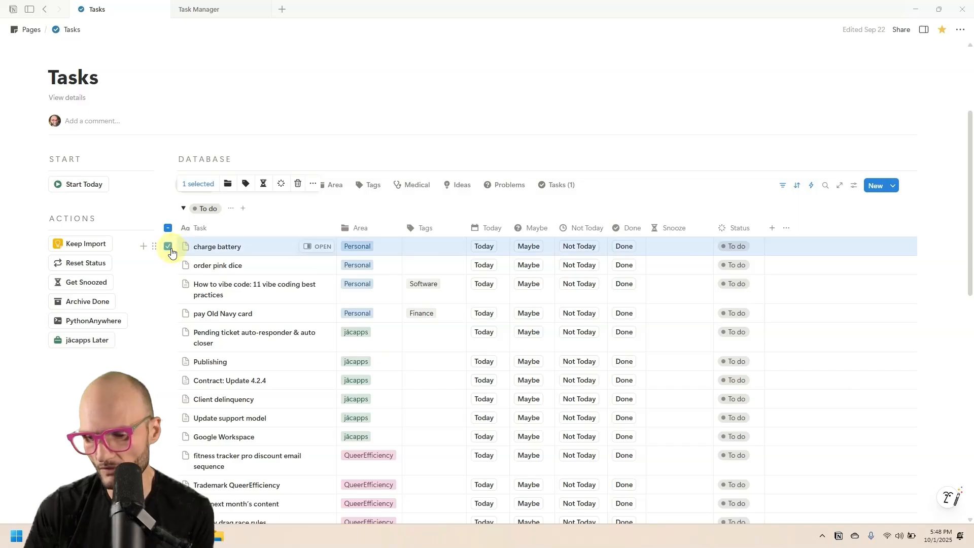
key(Delete)
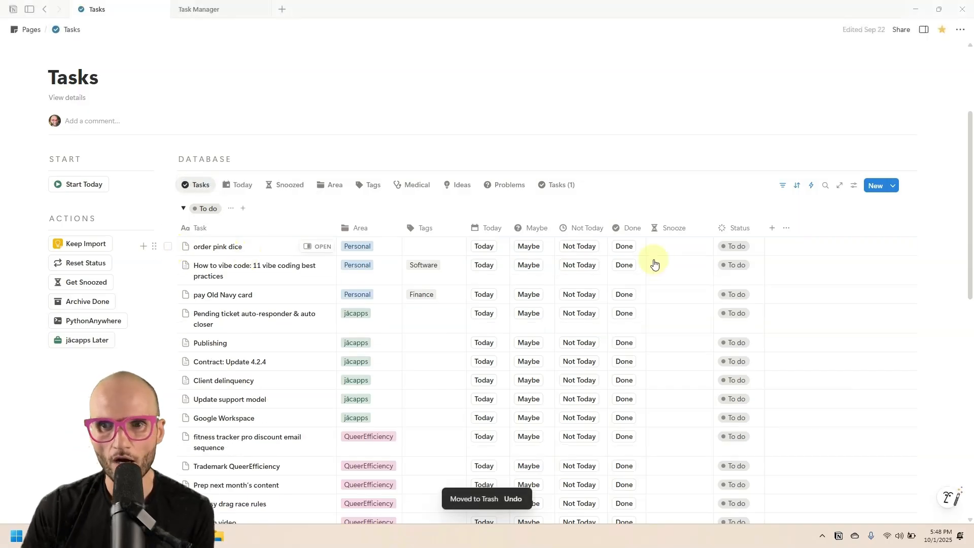
Step: Mark the order pink dice and pay Old Navy card tasks as done, and snooze the vibe coding best practices task until Friday
click(624, 248)
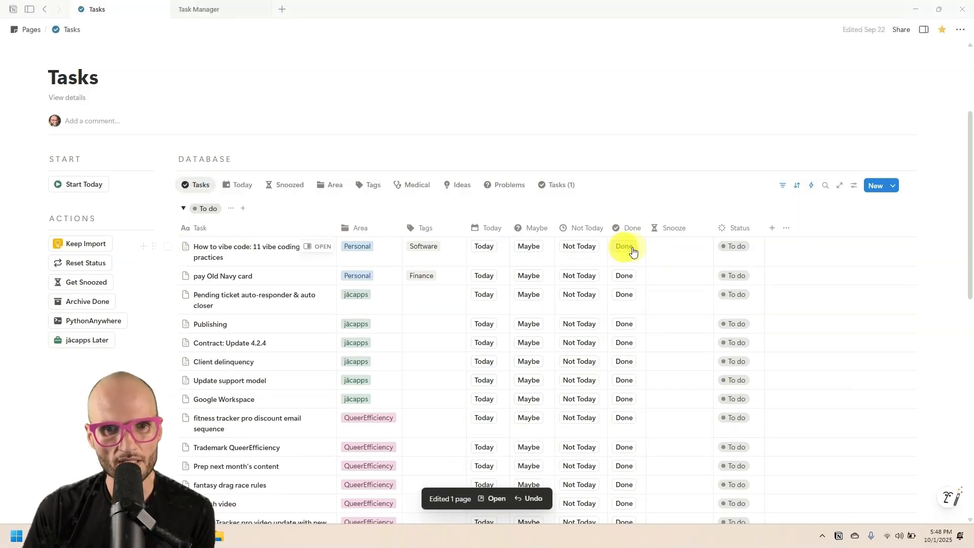
click(667, 253)
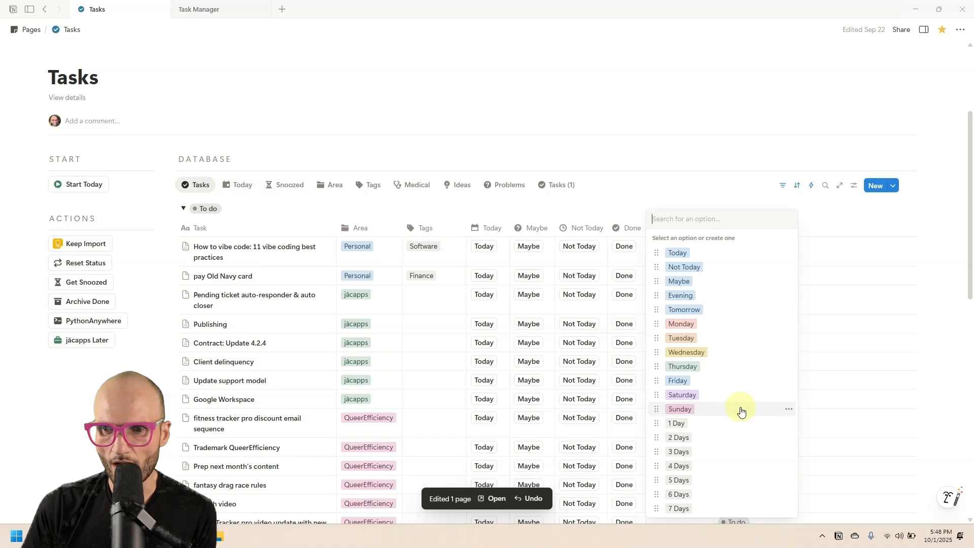
click(744, 385)
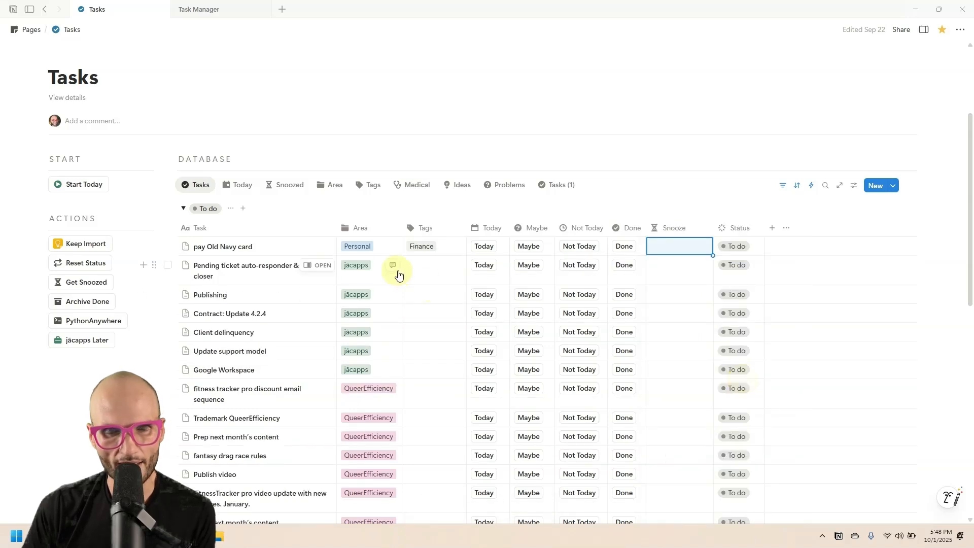
click(622, 249)
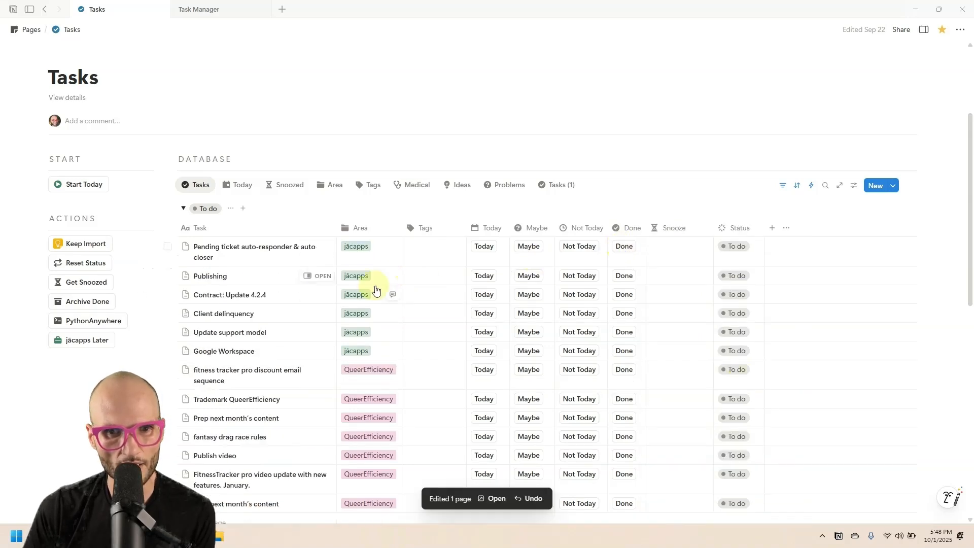
Step: Mark all the jácapps tasks as Not Today, from Pending ticket auto-responder through Google Workspace
scroll(373, 284, down, 1)
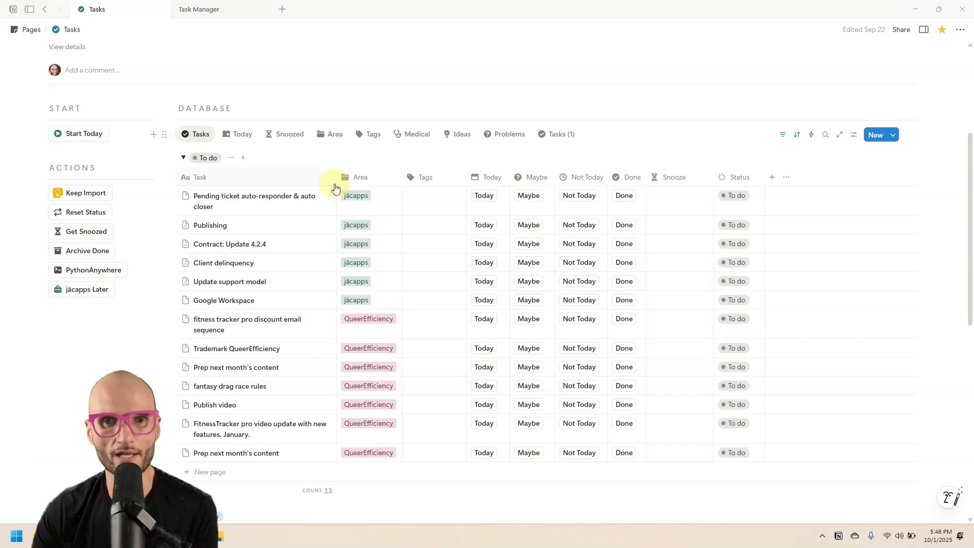
click(579, 196)
click(579, 195)
click(579, 196)
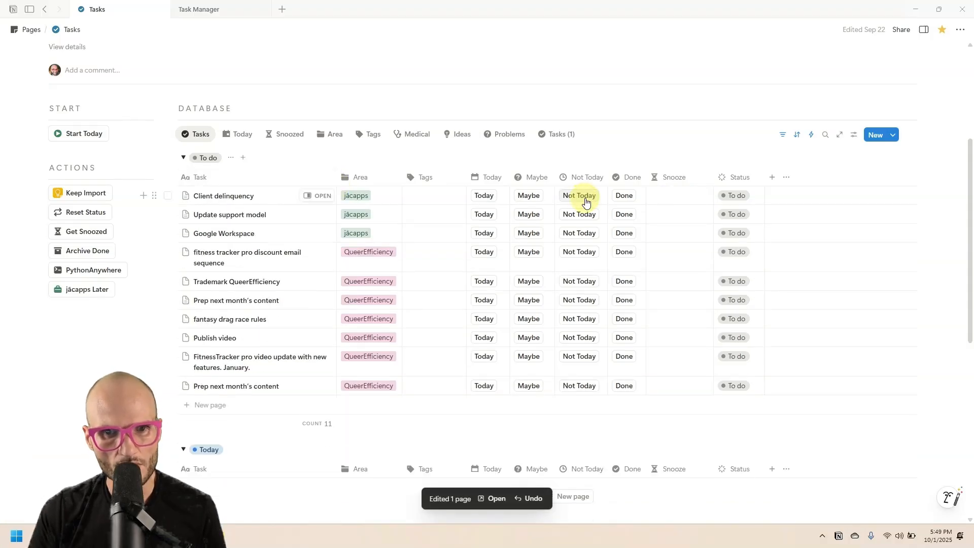
click(586, 201)
click(585, 200)
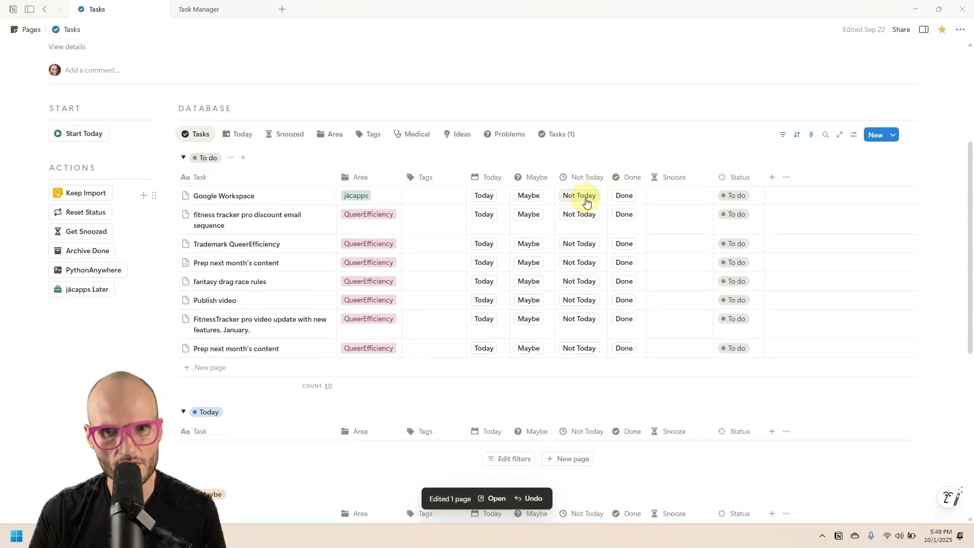
click(589, 197)
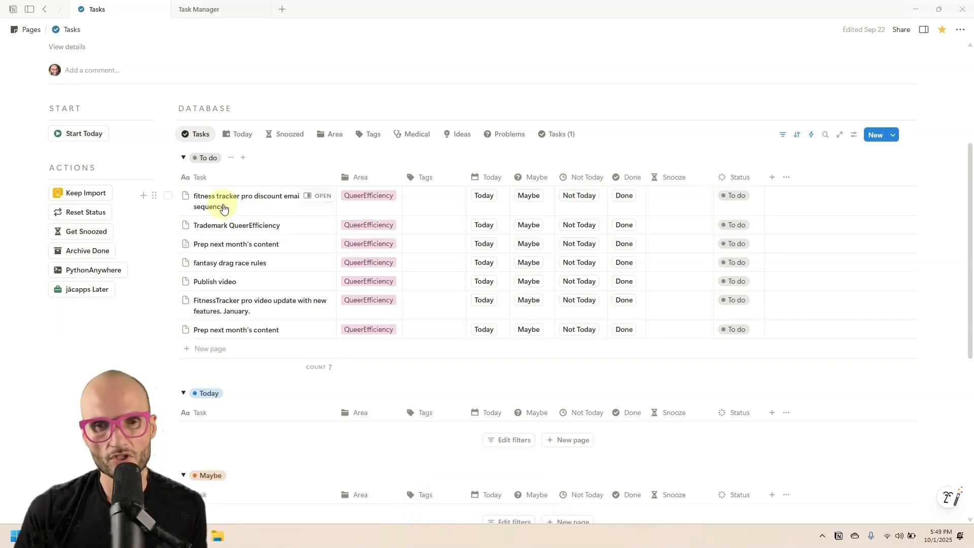
Step: Mark the fitness tracker discount email sequence and Trademark QueerEfficiency tasks as Not Today, and the Publish video task as Today
click(574, 199)
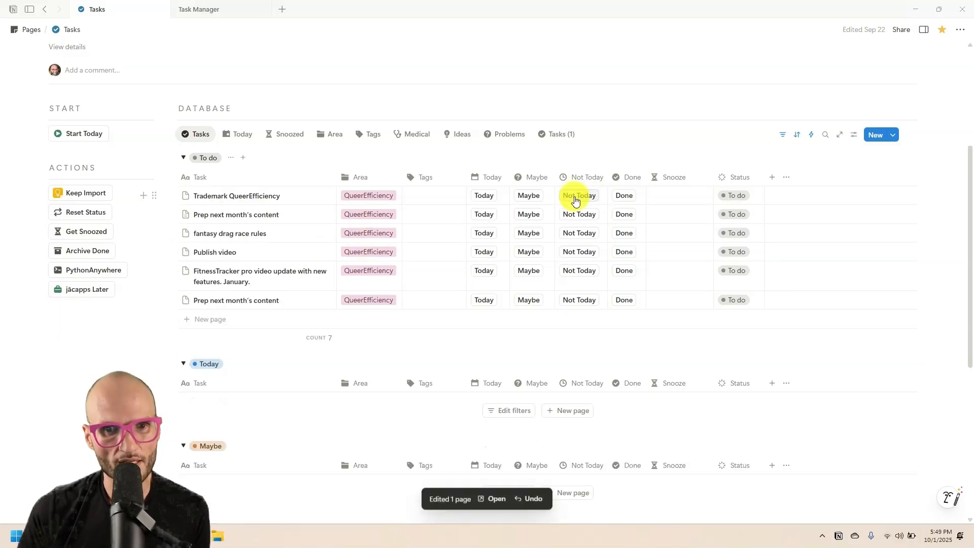
click(574, 199)
click(491, 237)
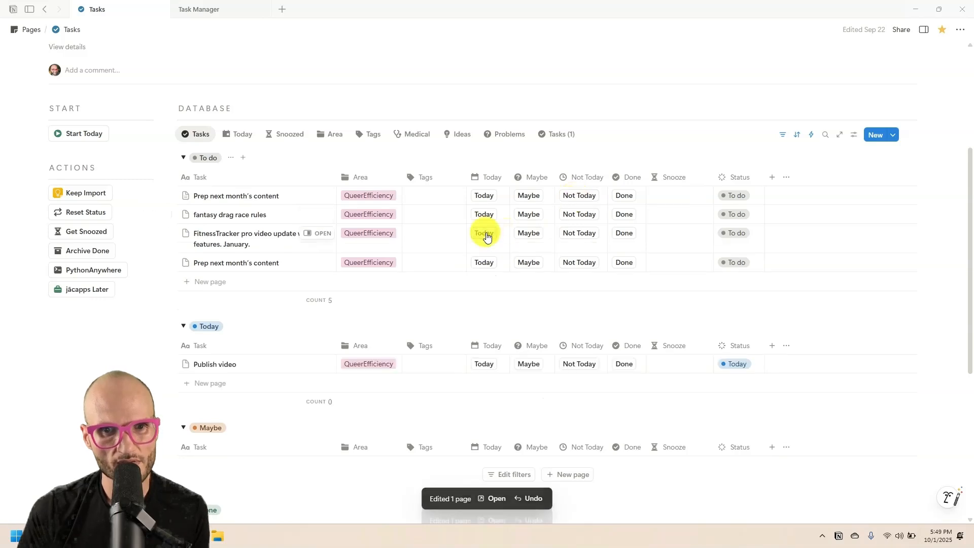
Step: Mark the fantasy drag race rules task as done and snooze both Prep next month's content tasks until Thursday
click(622, 215)
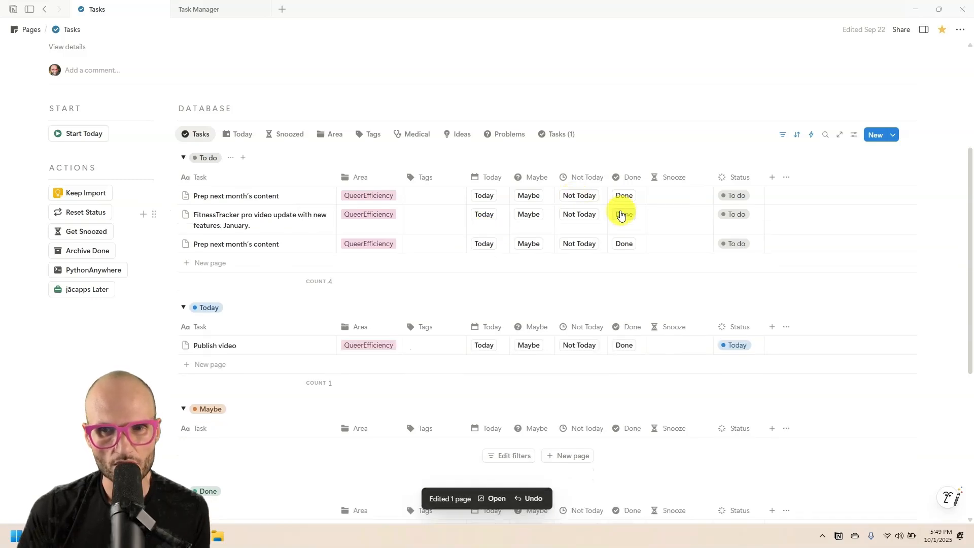
click(665, 195)
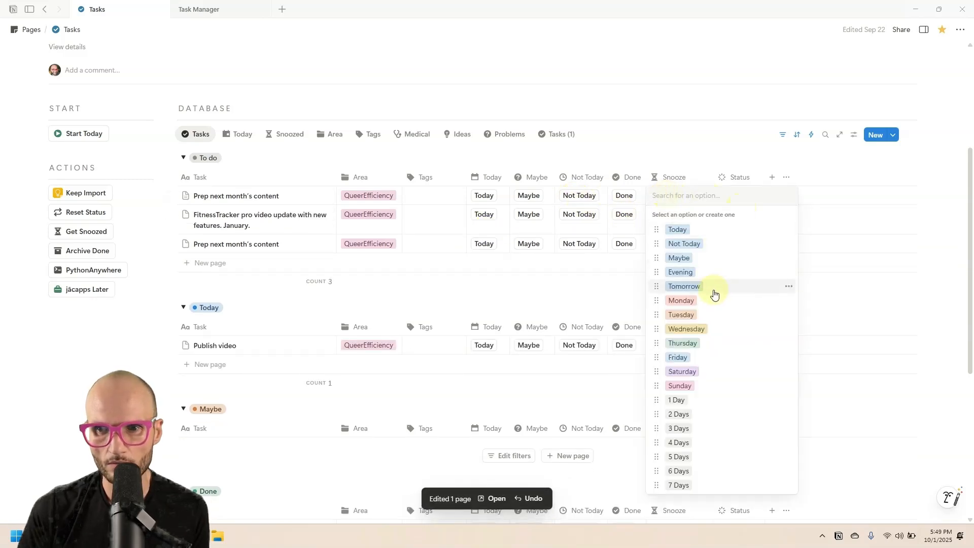
click(719, 343)
click(661, 224)
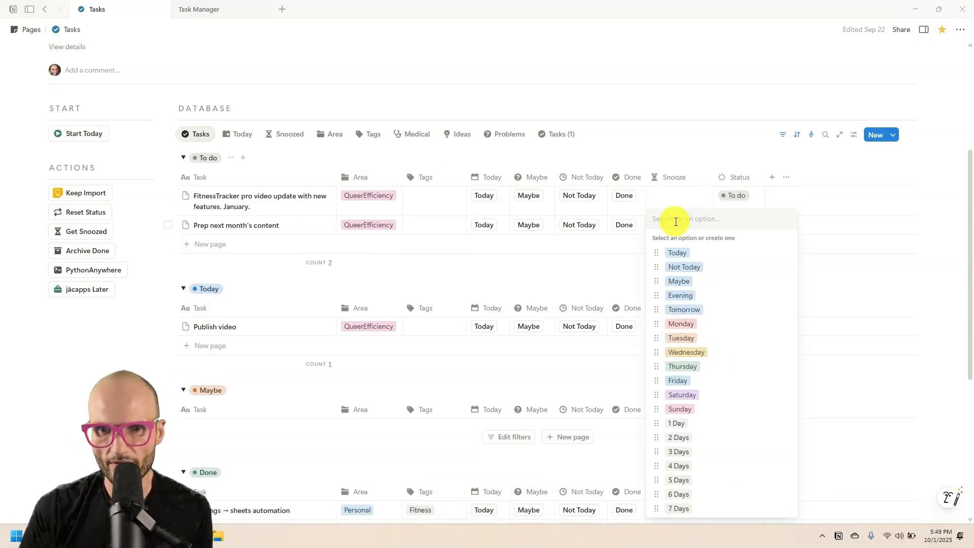
click(730, 368)
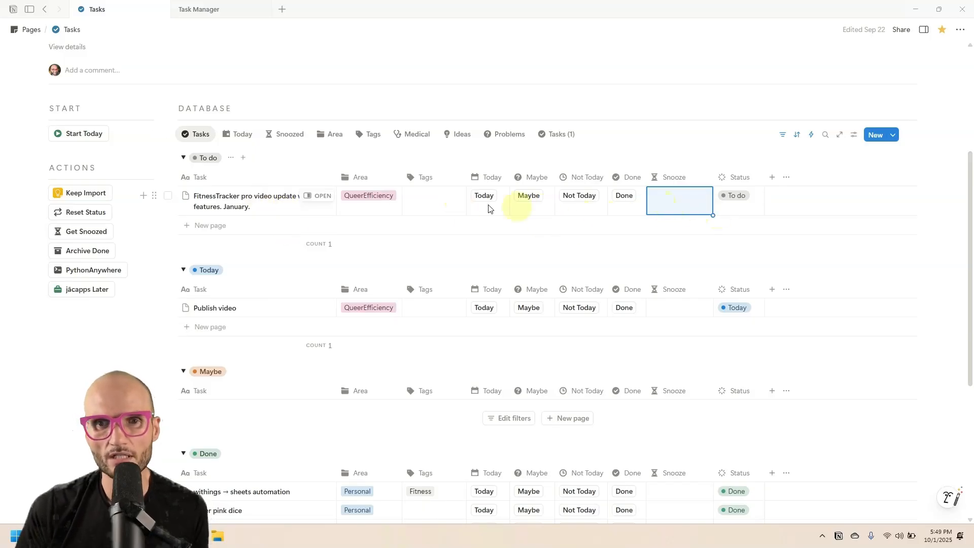
Step: Set the Snooze Date of the FitnessTracker pro video update task to January 1, 2026
click(314, 200)
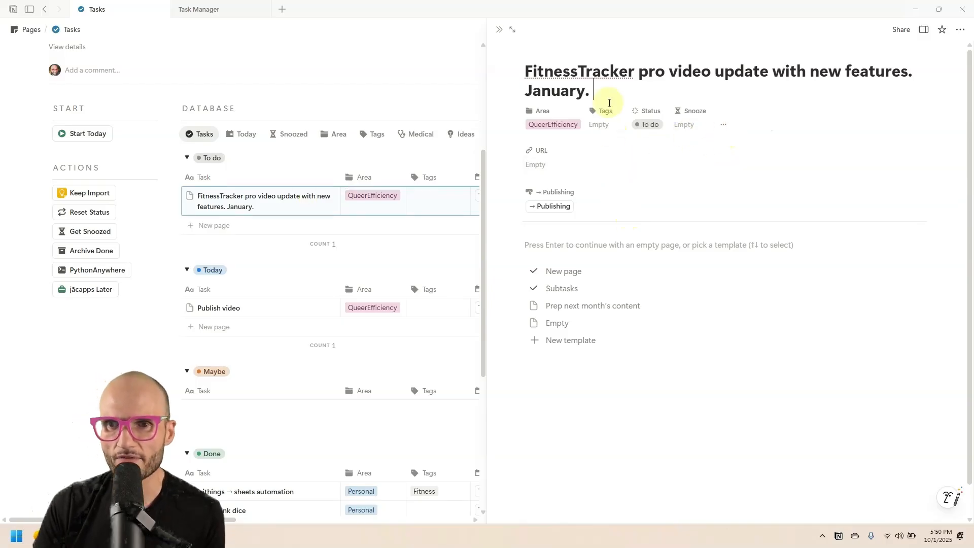
click(923, 30)
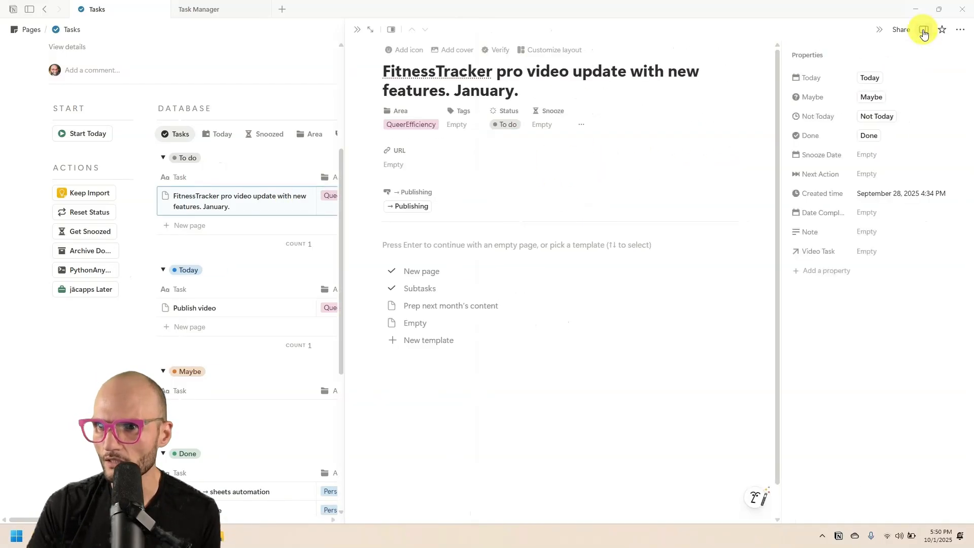
click(873, 154)
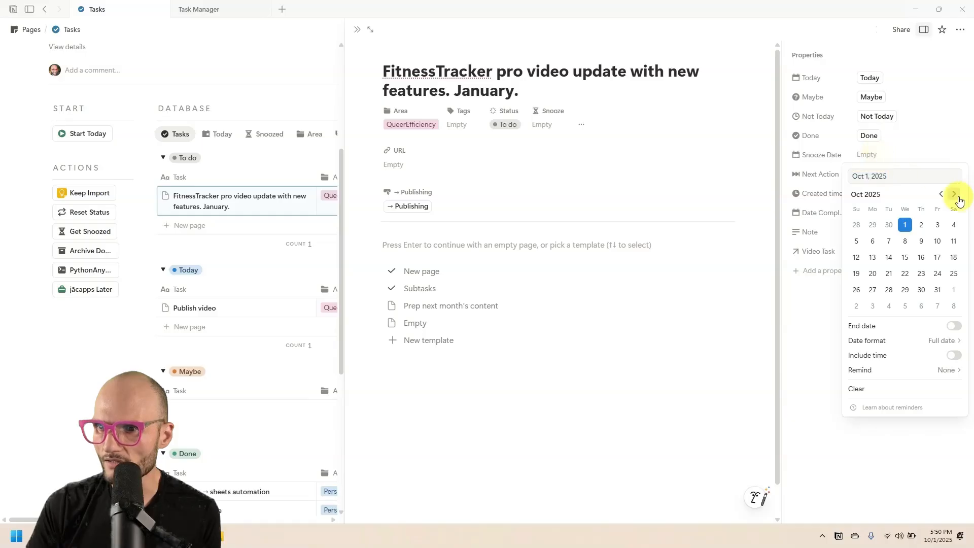
click(955, 195)
click(955, 195)
click(955, 195)
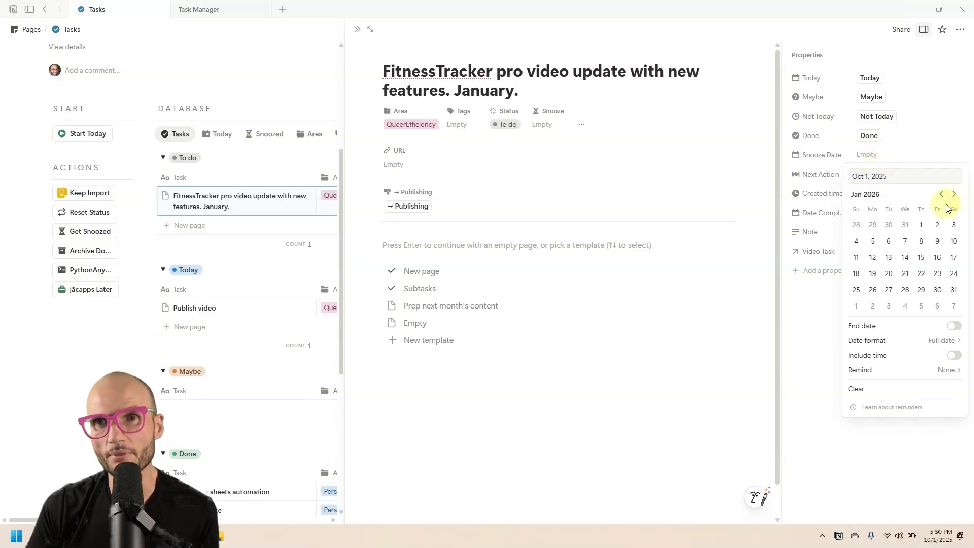
click(920, 224)
click(355, 31)
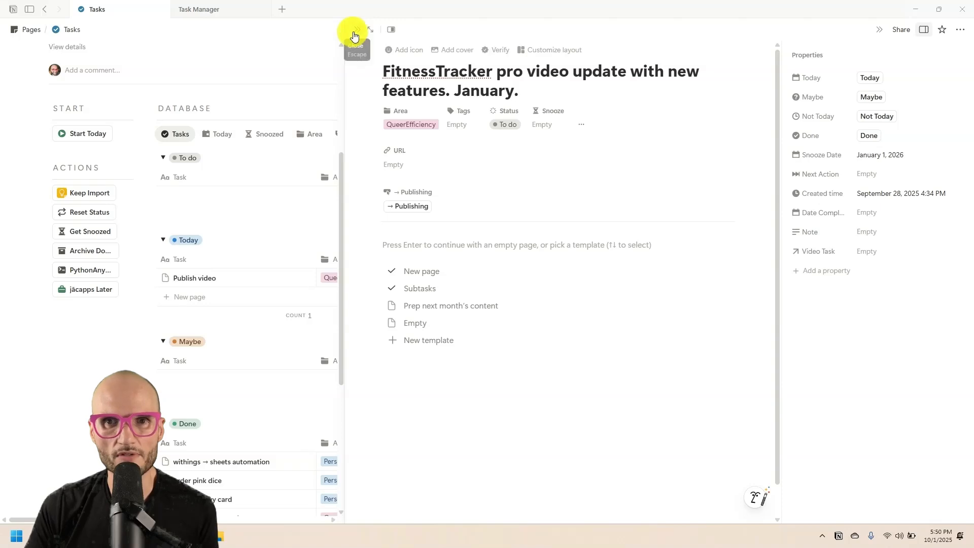
click(355, 30)
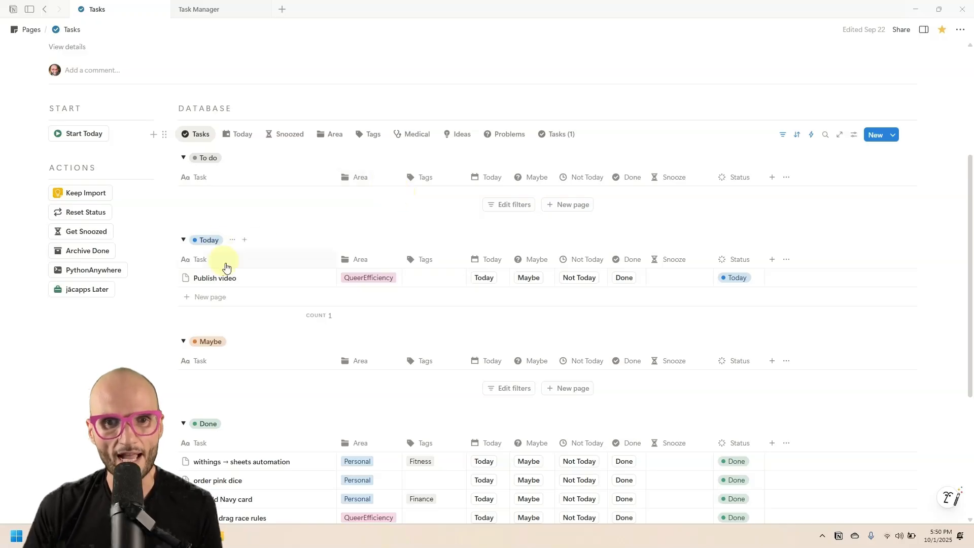
Step: Archive all the completed tasks in the Done group
scroll(237, 284, down, 3)
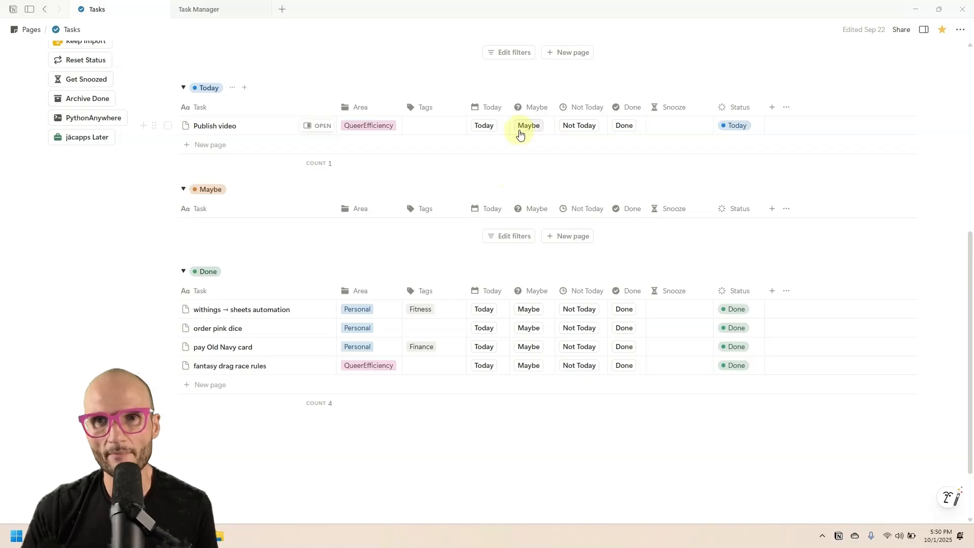
scroll(257, 384, up, 2)
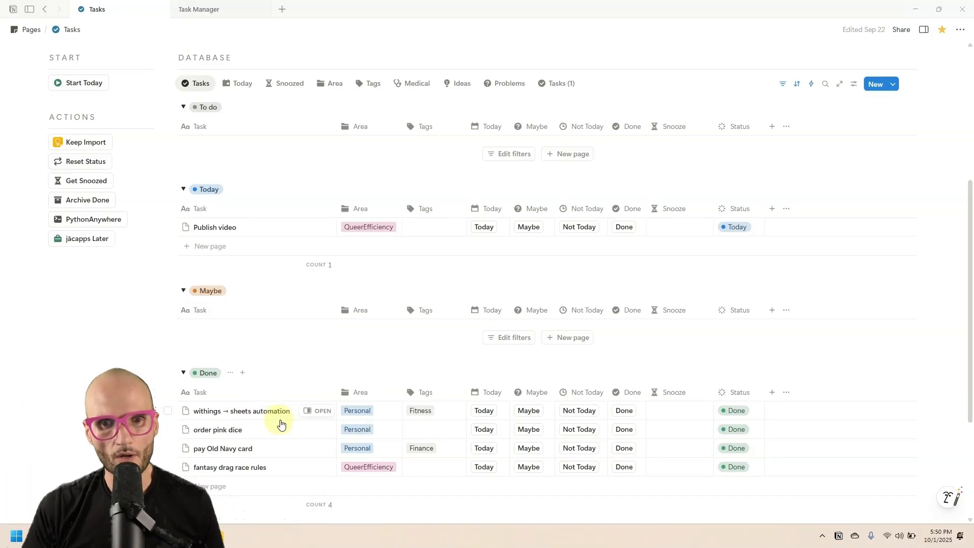
scroll(280, 423, down, 1)
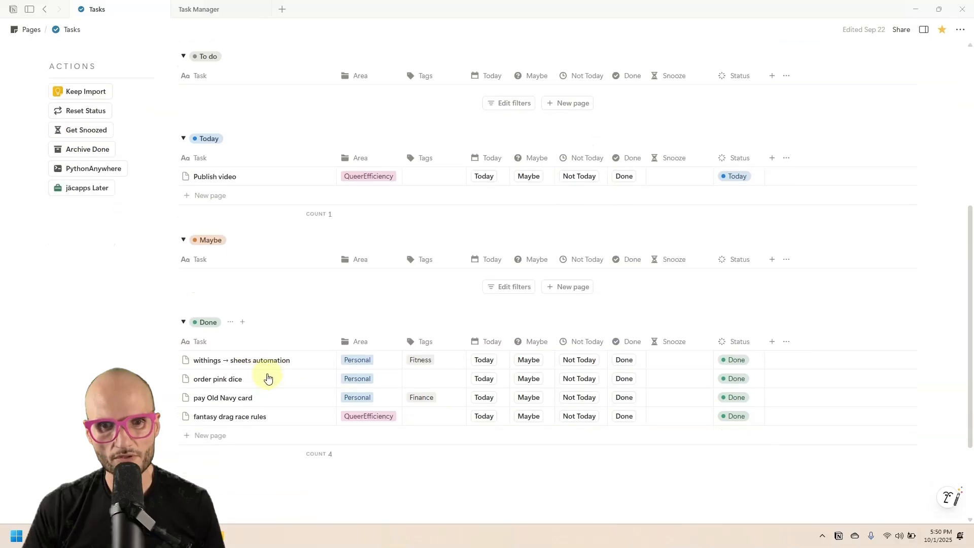
click(90, 149)
scroll(384, 265, up, 2)
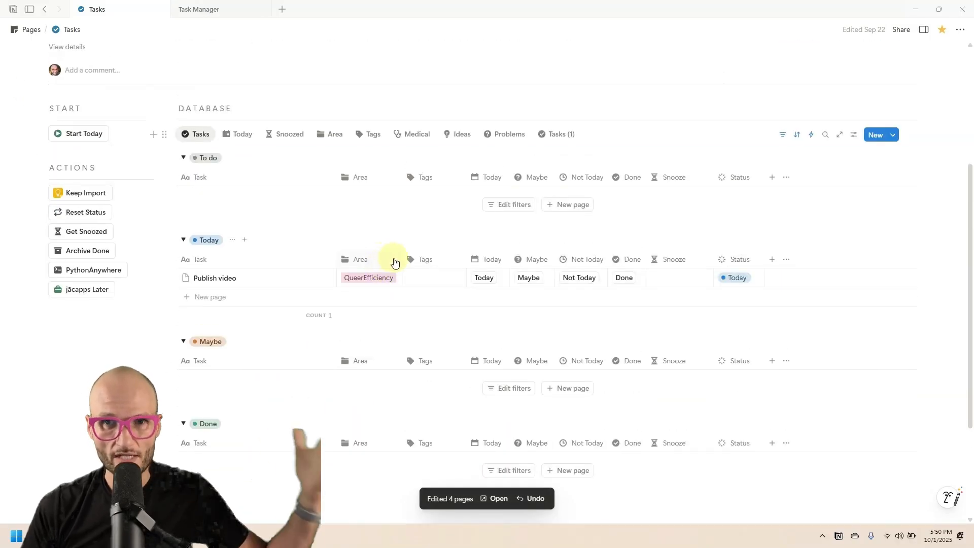
scroll(205, 328, up, 1)
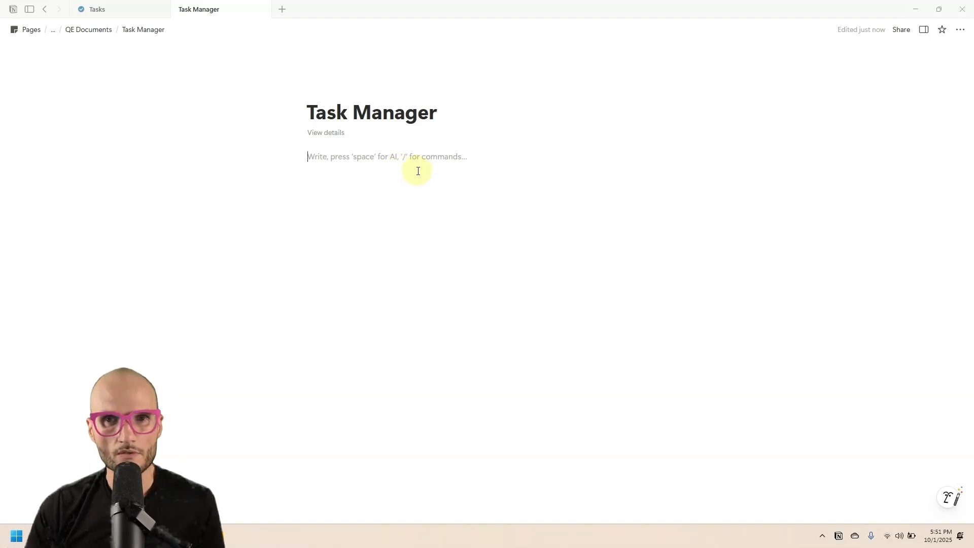
Step: Set the Task Manager page to full width
click(960, 30)
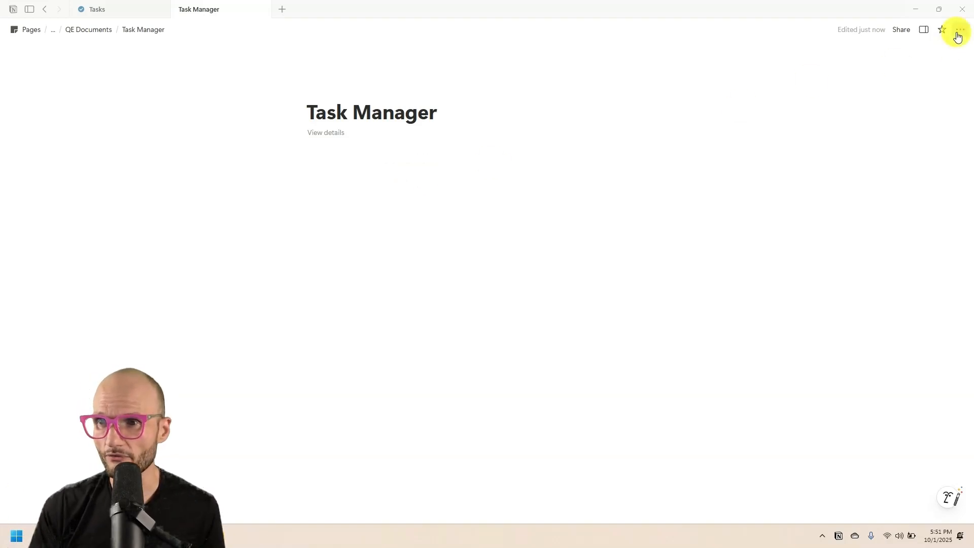
click(348, 189)
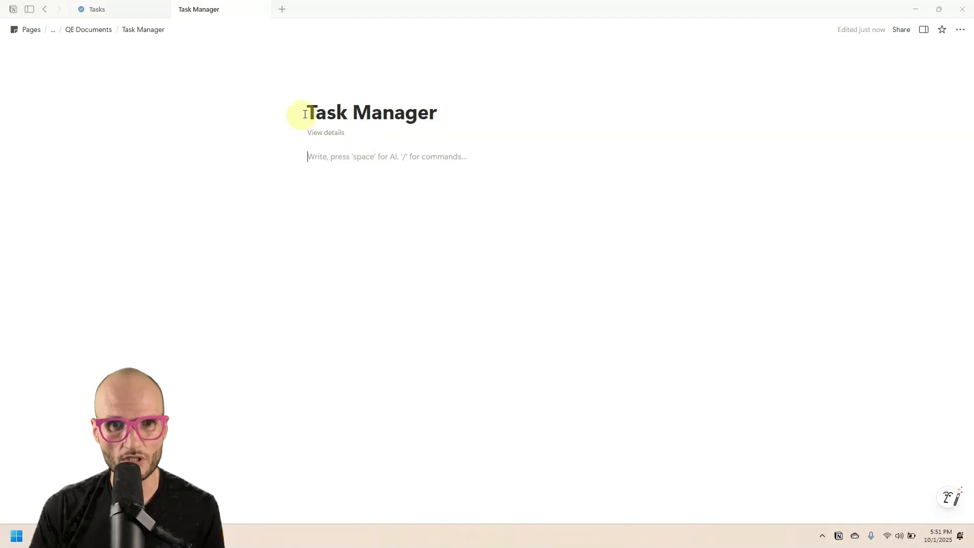
click(961, 30)
click(946, 206)
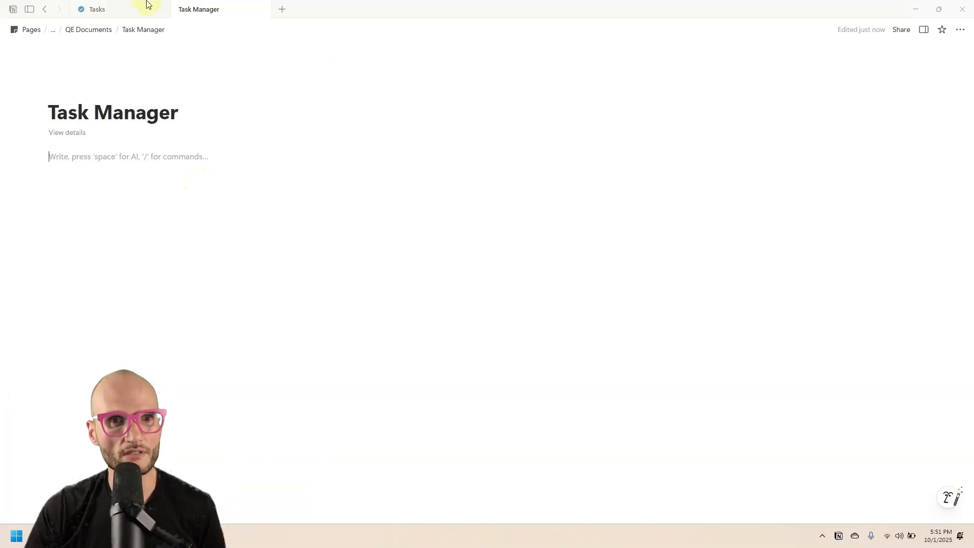
Step: Add a two-column layout to the Task Manager page and insert an inline database in its first column
click(111, 14)
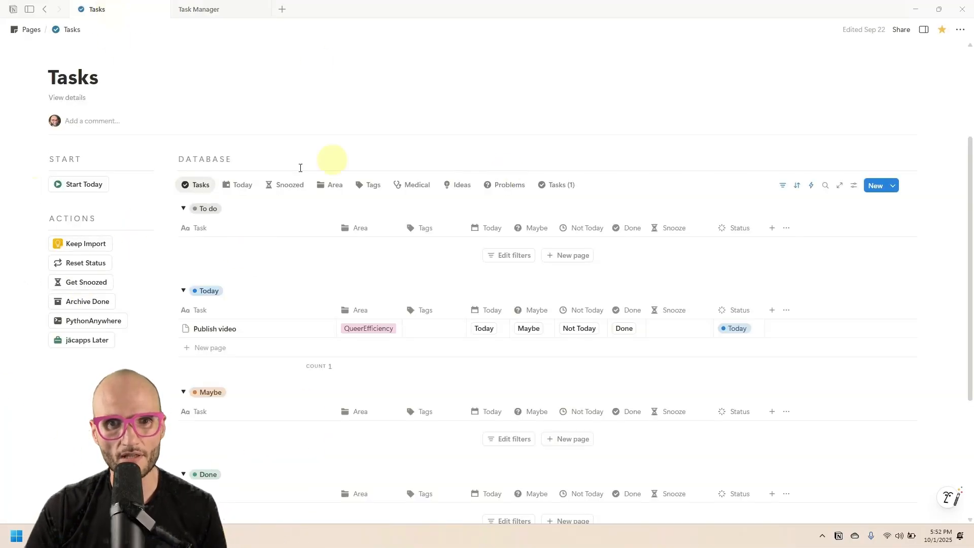
click(184, 11)
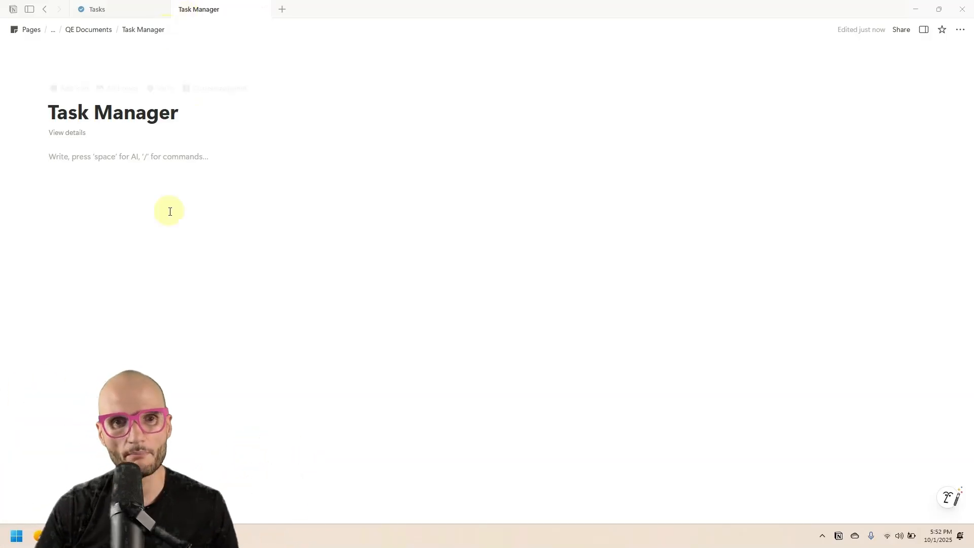
text(/col)
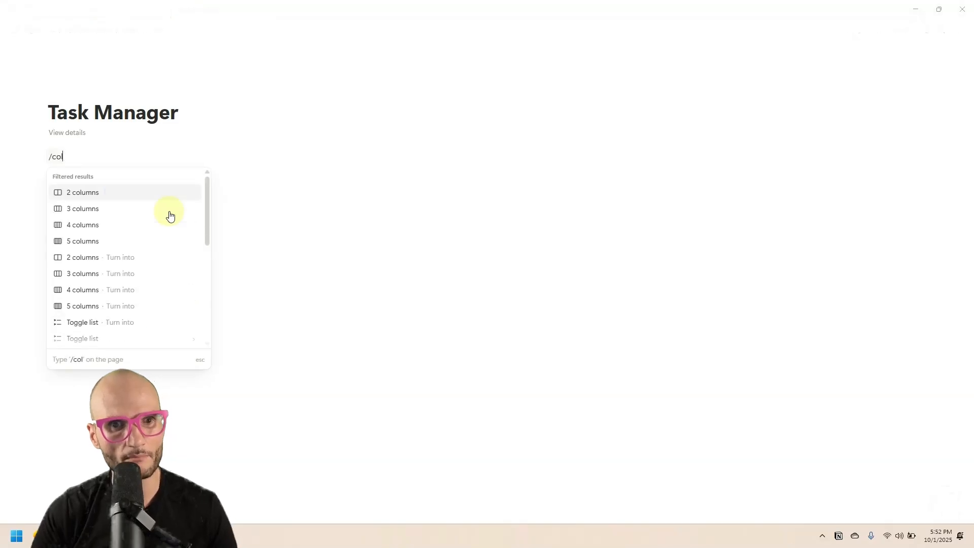
key(Return)
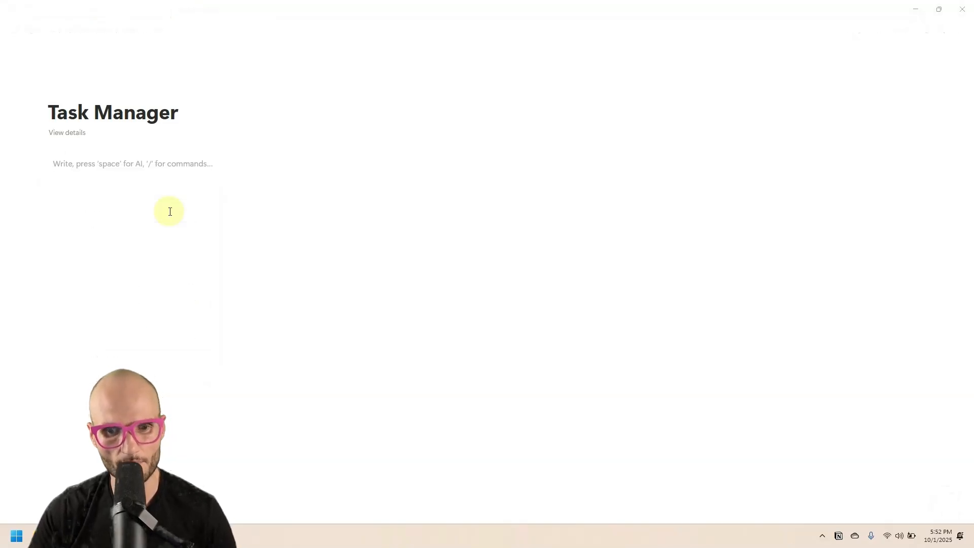
text(/data)
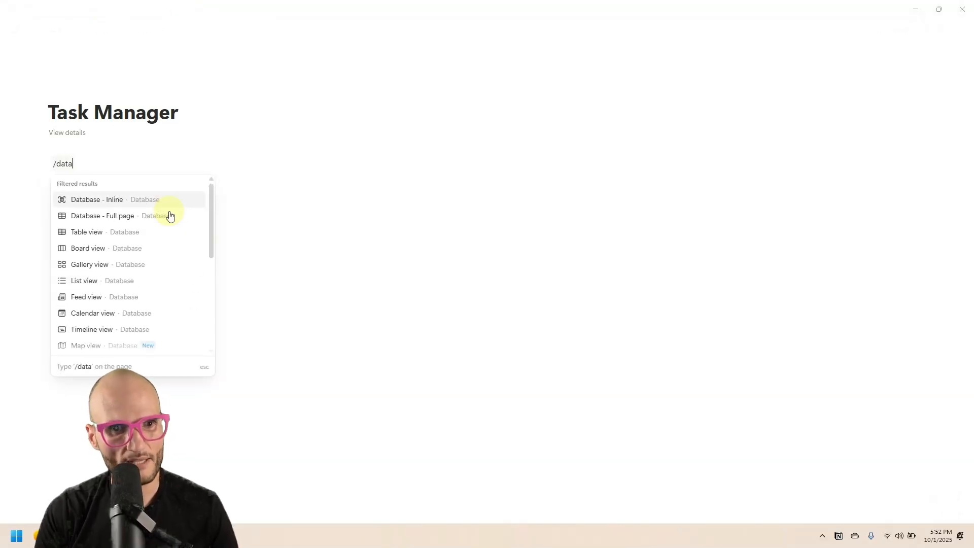
key(Return)
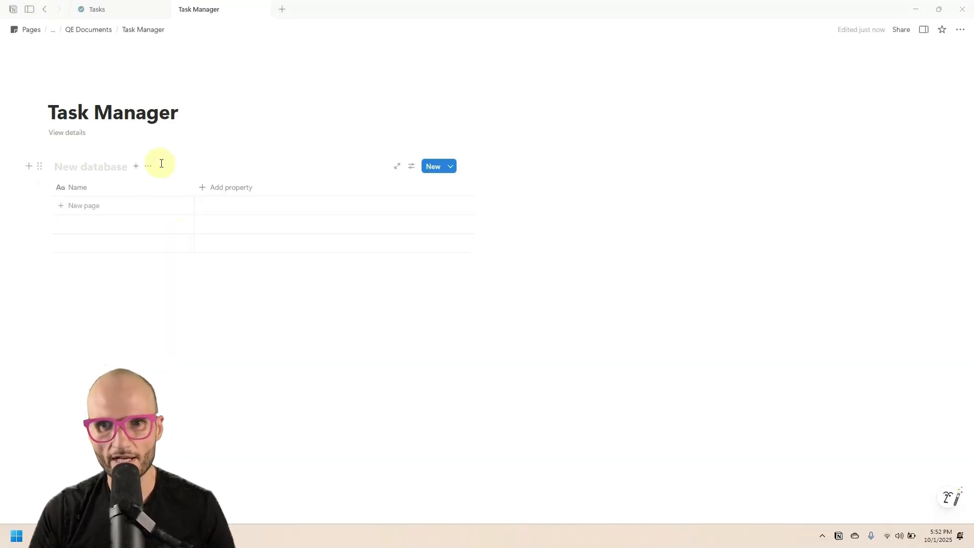
Step: Add the letter-spaced heading "A C T I O N S" with a divider beneath it in the second column of the Task Manager page
click(121, 9)
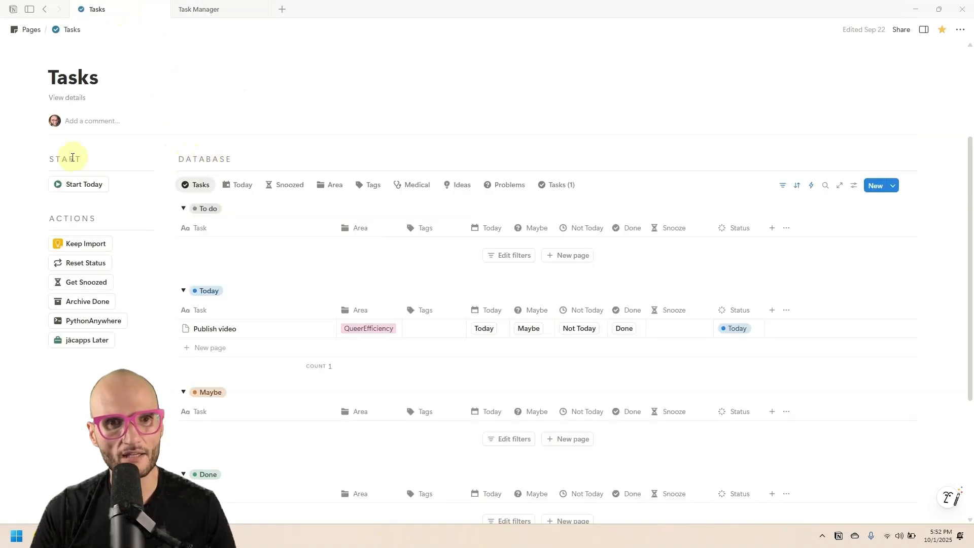
click(217, 7)
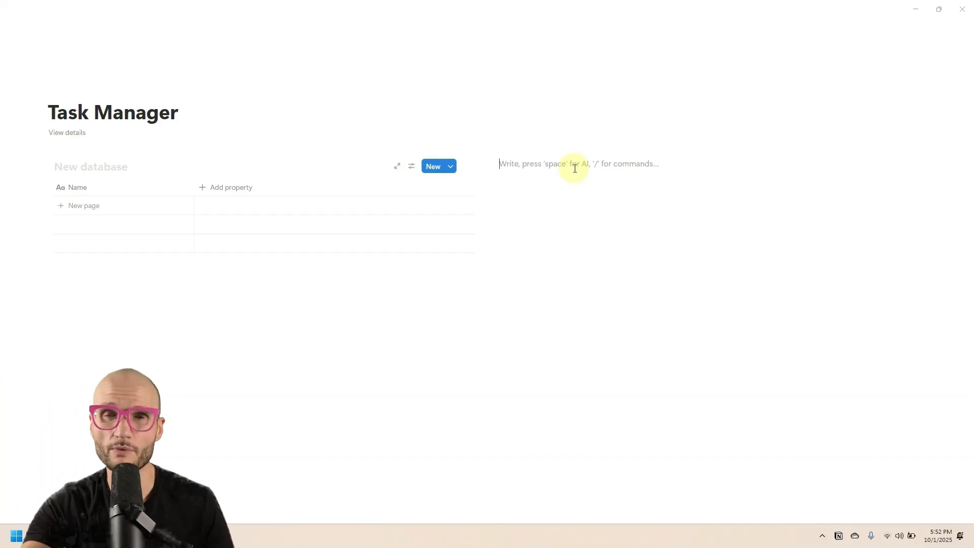
text(A C T I O N S)
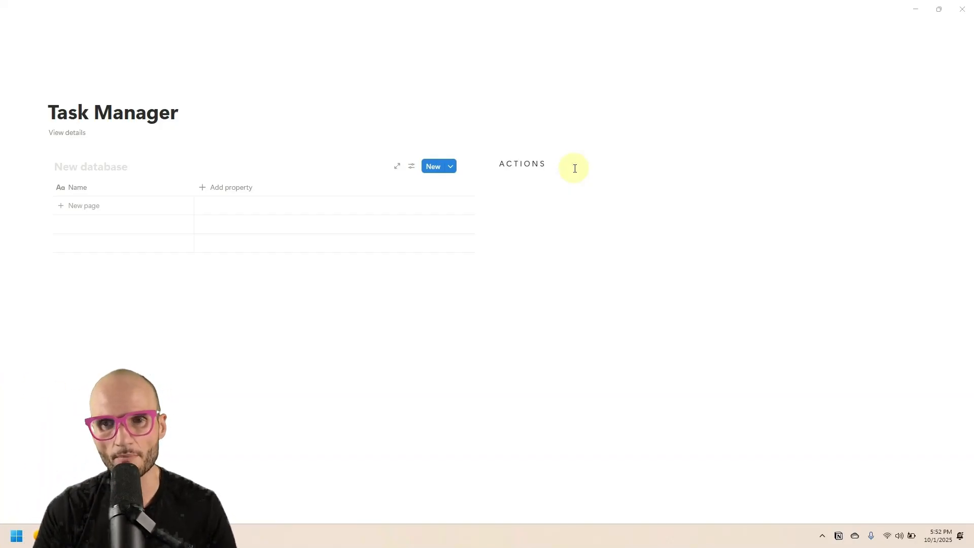
key(Return)
text(---)
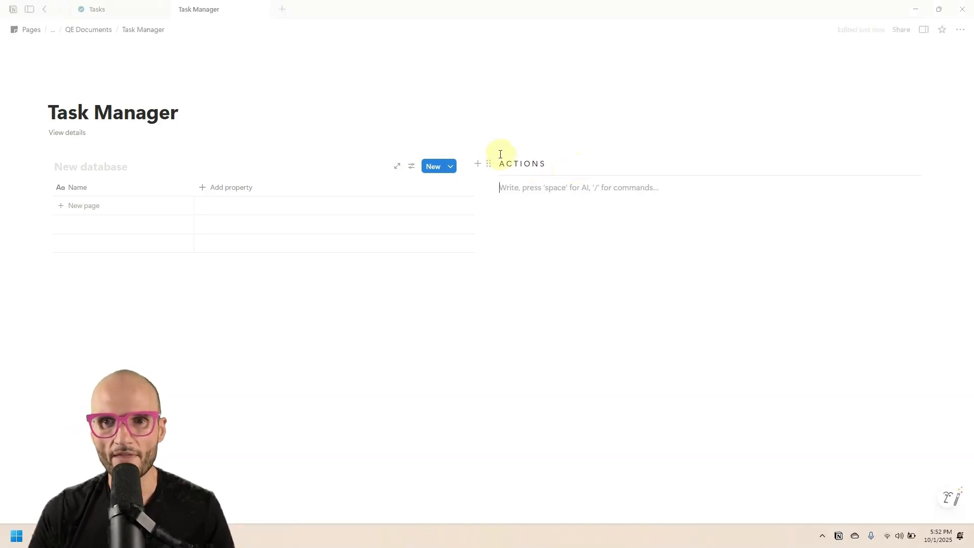
Step: Change the text color of the A C T I O N S heading to gray
click(488, 164)
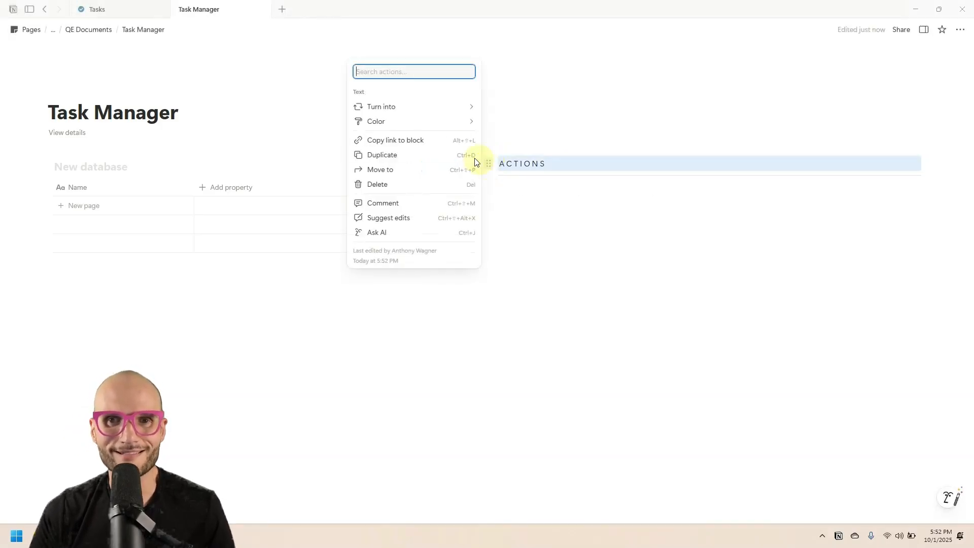
mouse_move(435, 125)
click(526, 100)
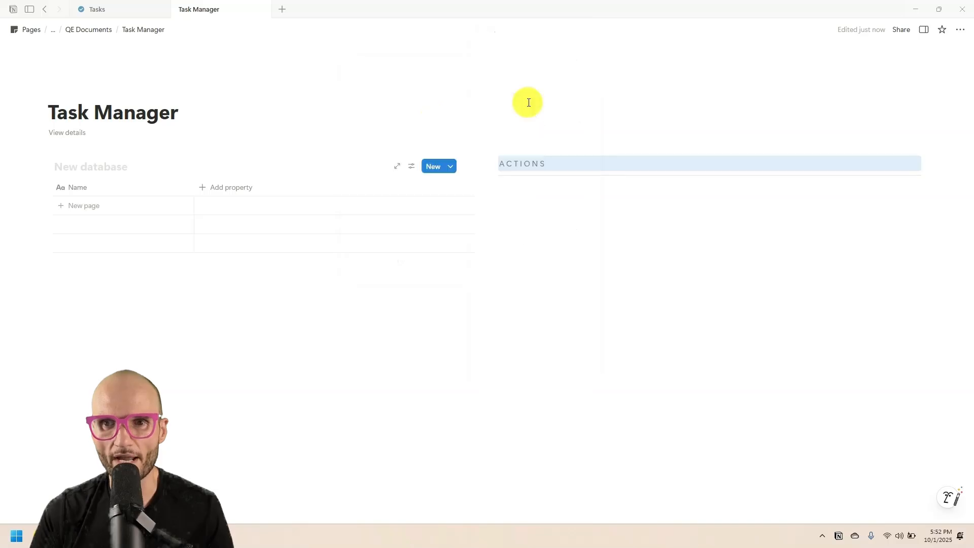
click(624, 213)
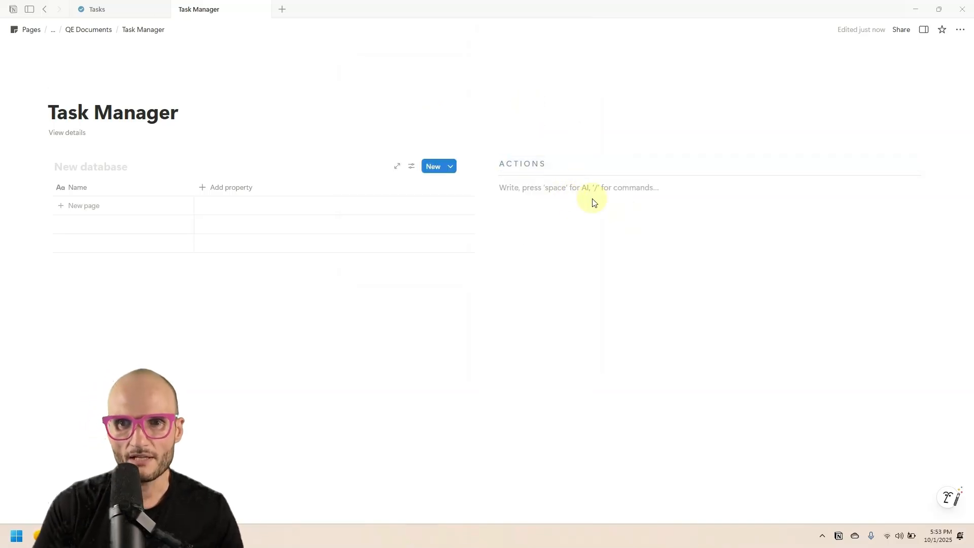
Step: Insert a button named "Start Today" below the A C T I O N S divider and give it a green play icon
text(/button)
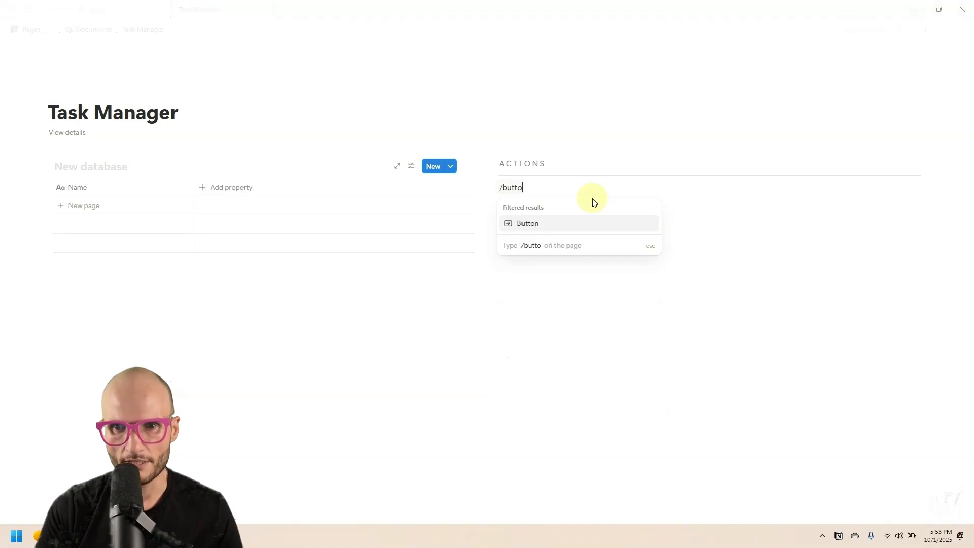
key(Return)
text(Start Today)
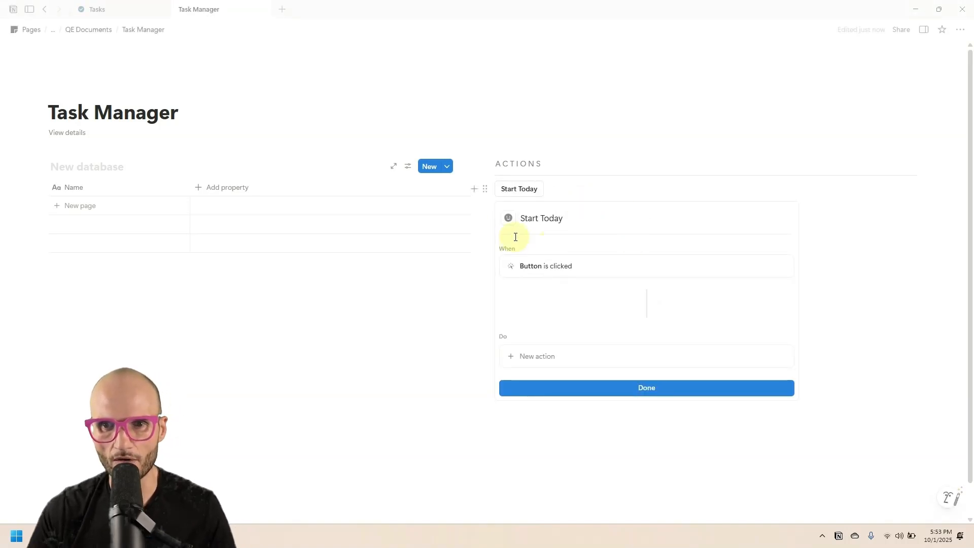
click(508, 218)
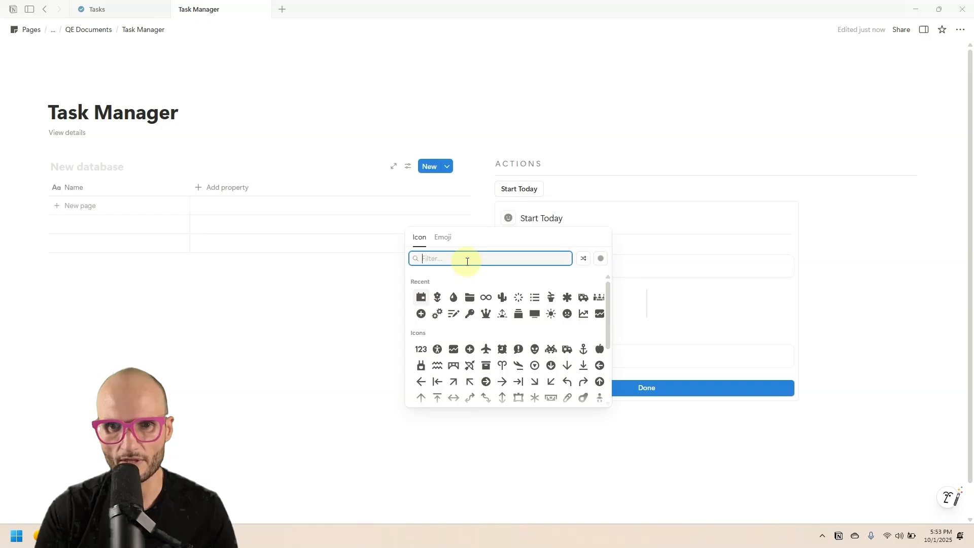
text(play)
click(486, 282)
click(489, 324)
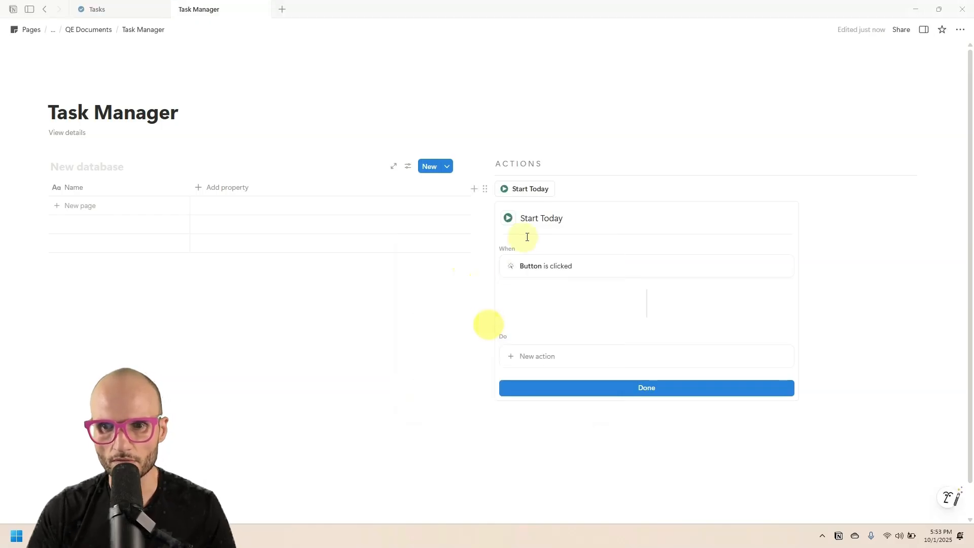
Step: Close the Start Today button setup and widen the database column so the A C T I O N S column becomes narrow
click(641, 389)
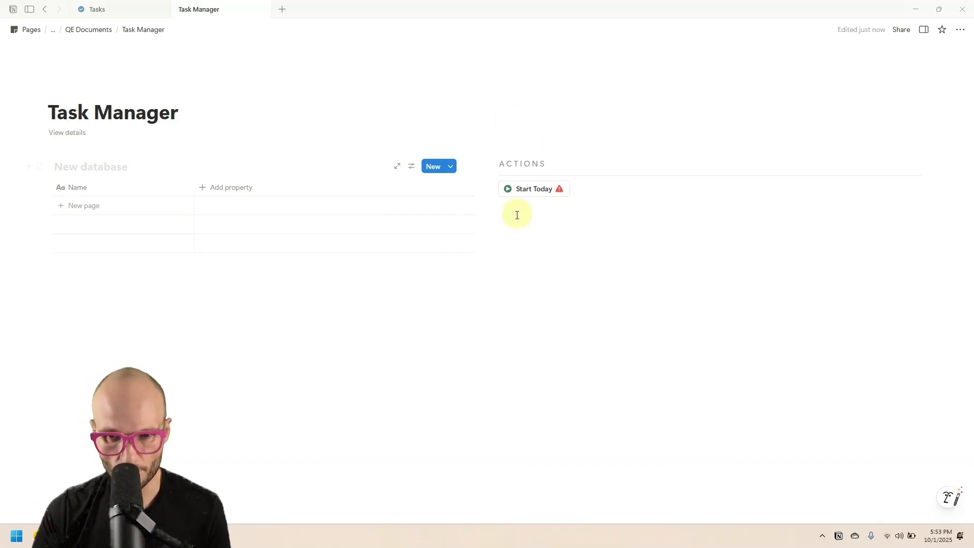
drag(491, 225, 811, 228)
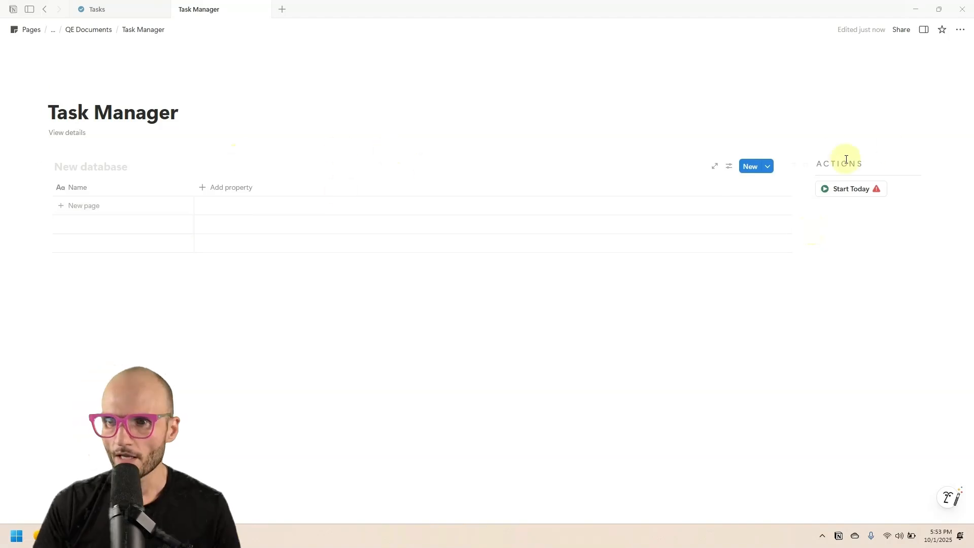
Step: Copy the A C T I O N S heading with its divider and place the copy above the database in the first column
drag(828, 144, 900, 178)
key(ctrl+c)
click(205, 117)
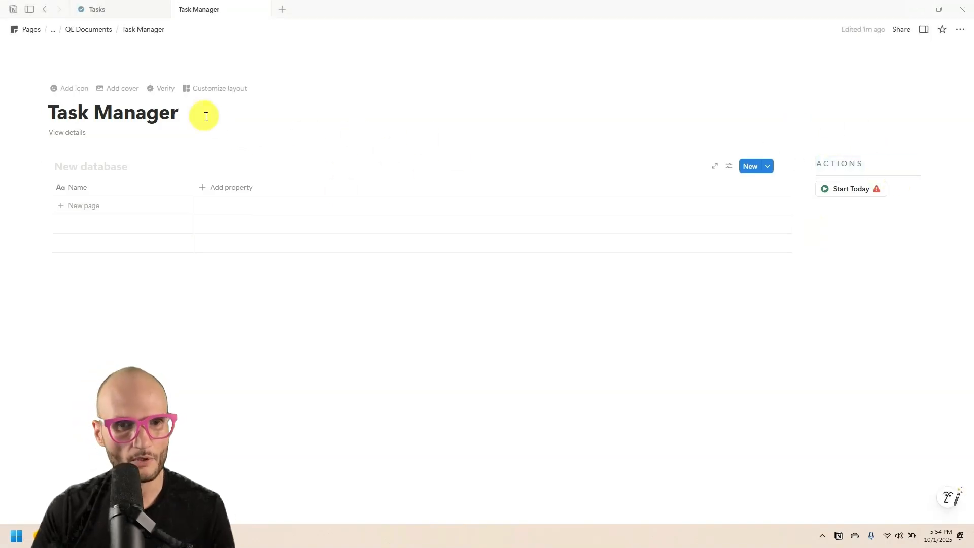
key(Return)
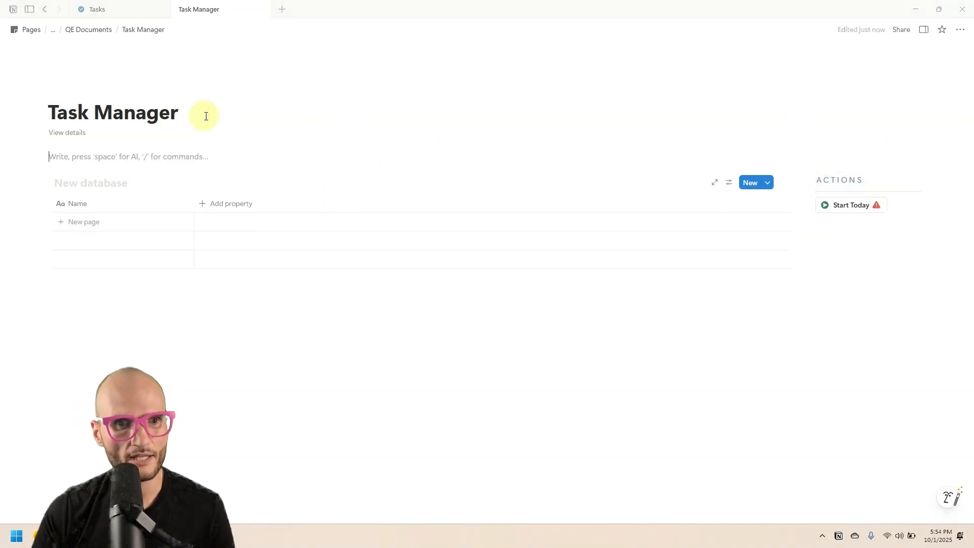
key(ctrl+v)
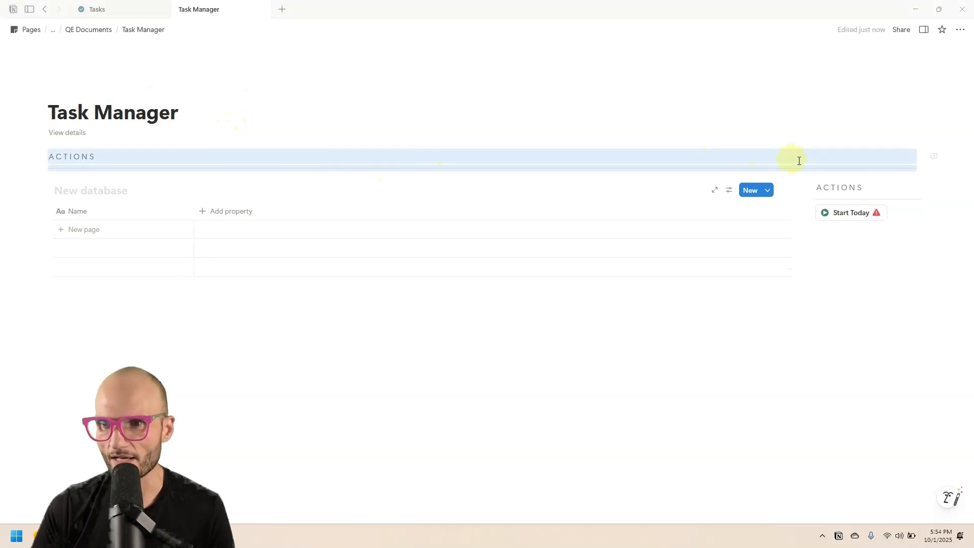
drag(39, 156, 45, 180)
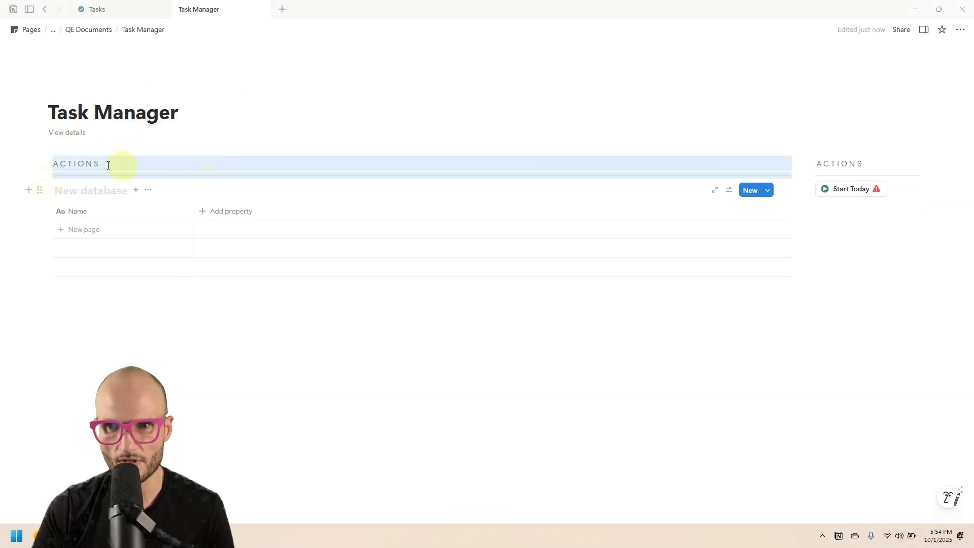
Step: Replace the copied heading's text above the database with the letter-spaced text "D A T A B A S E"
click(126, 166)
double_click(63, 164)
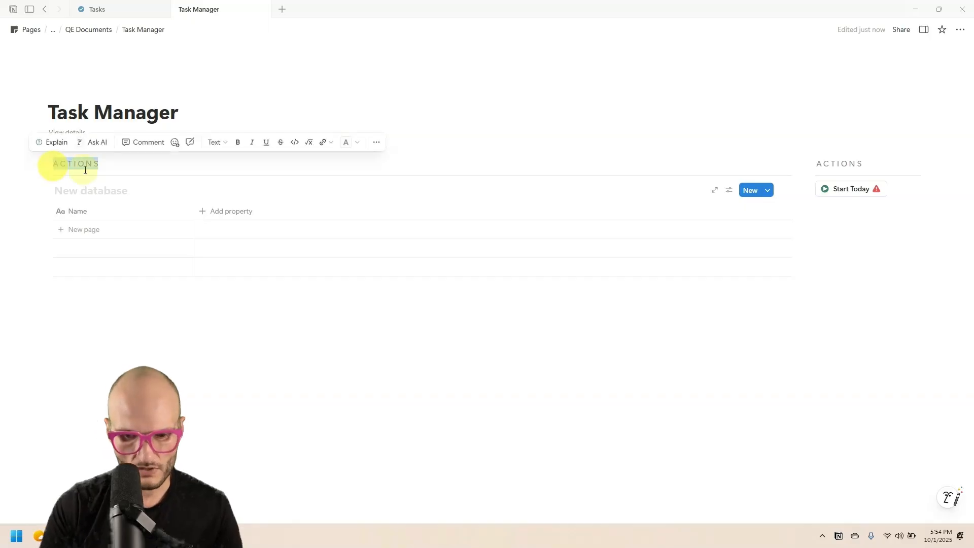
text(DATABASE)
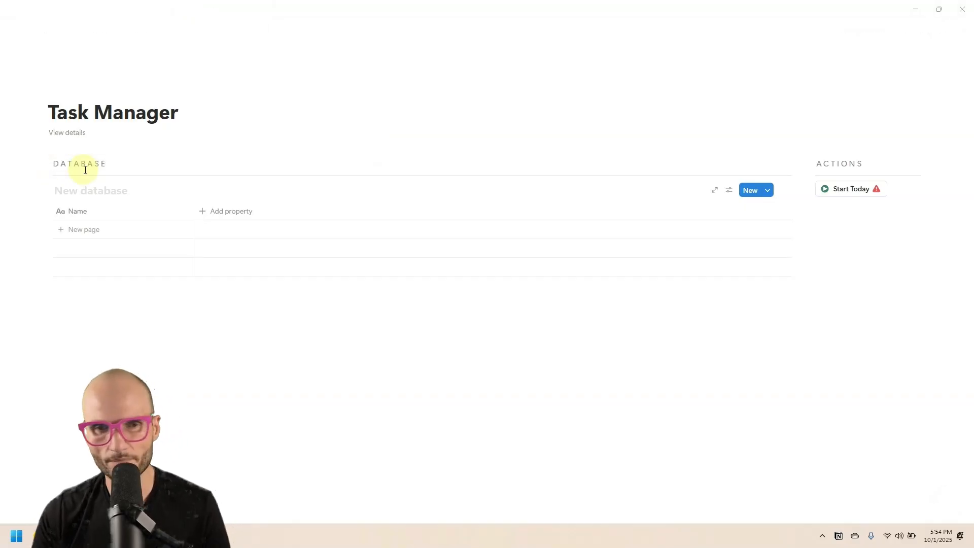
Step: Title the new inline database "Task Manager Database"
click(99, 189)
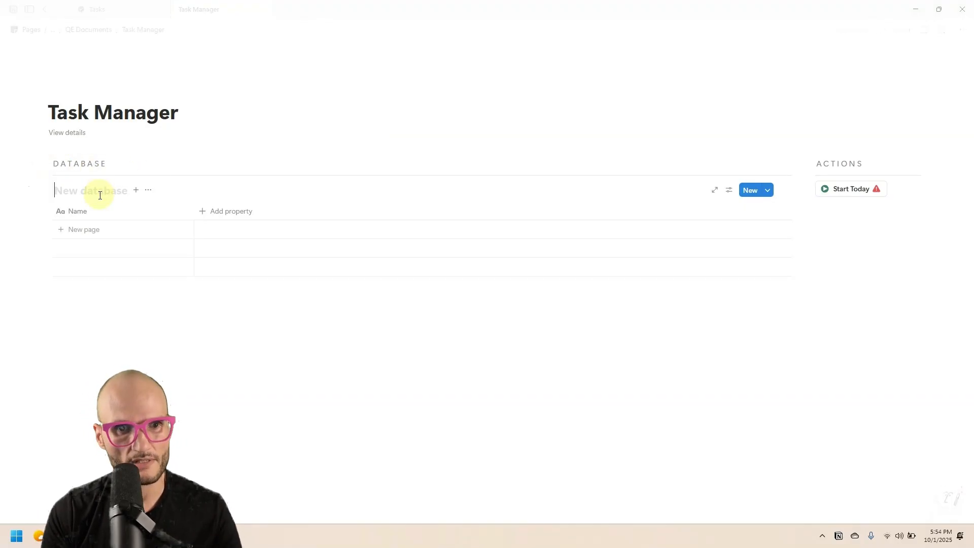
text(Task manag)
key(ctrl+BackSpace)
text(Manage)
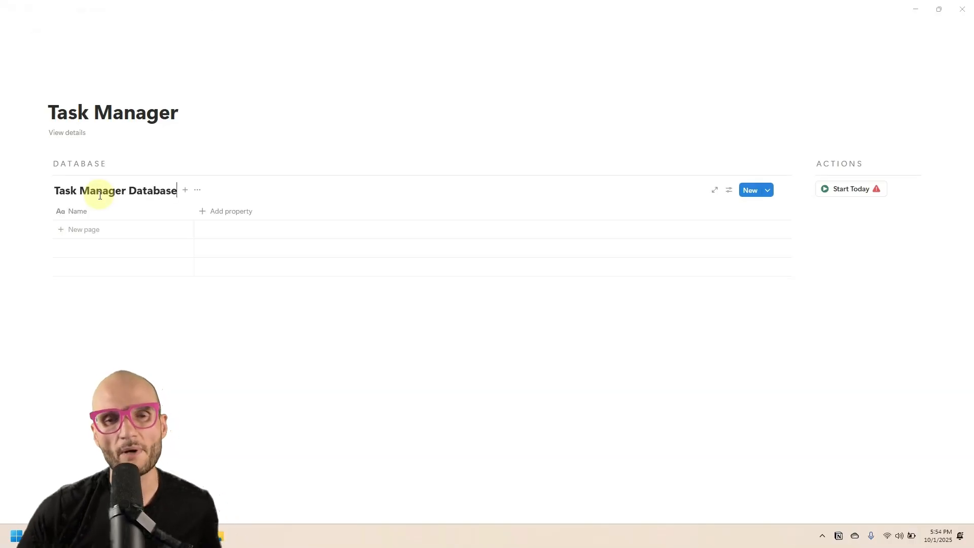
Step: Try the database title without the word "Database", and undo that removal
double_click(158, 198)
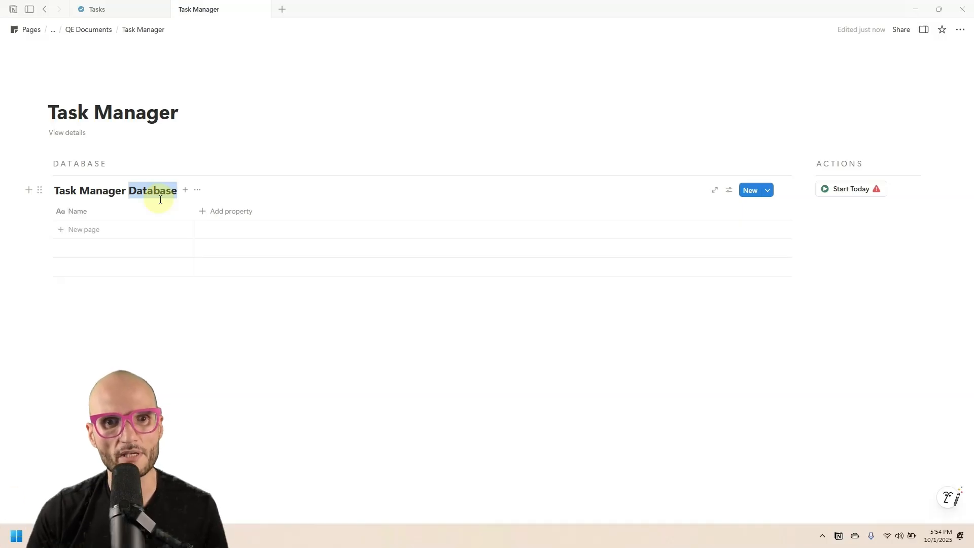
key(BackSpace)
key(BackSpace)
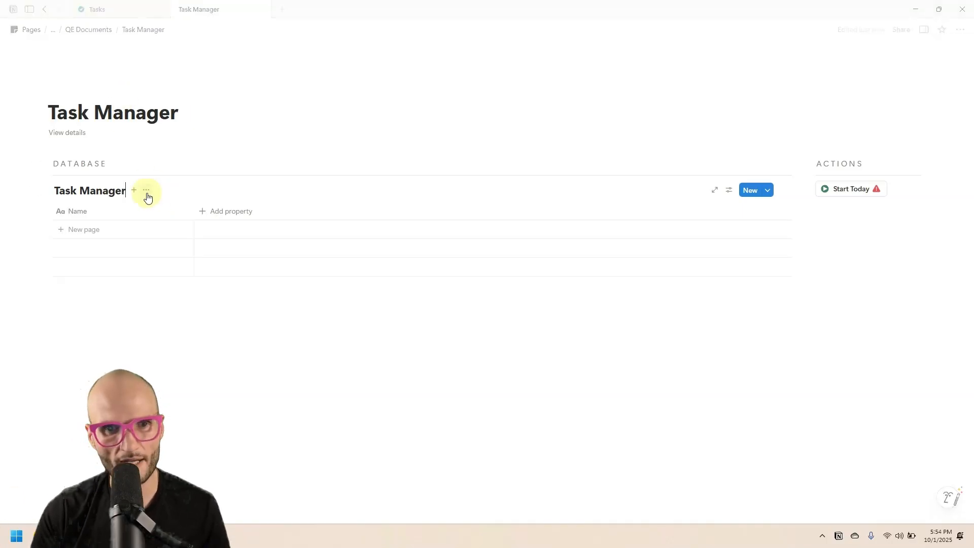
click(95, 108)
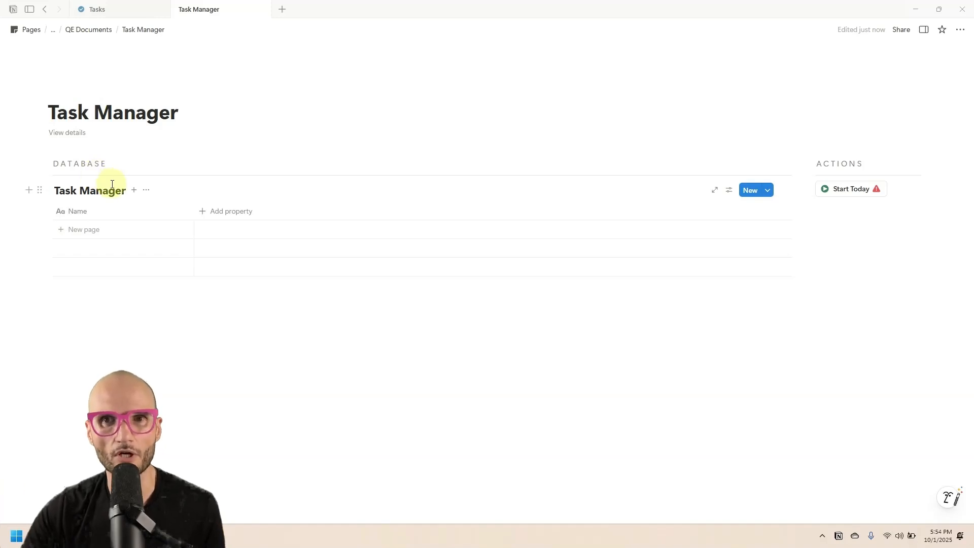
key(ctrl+z)
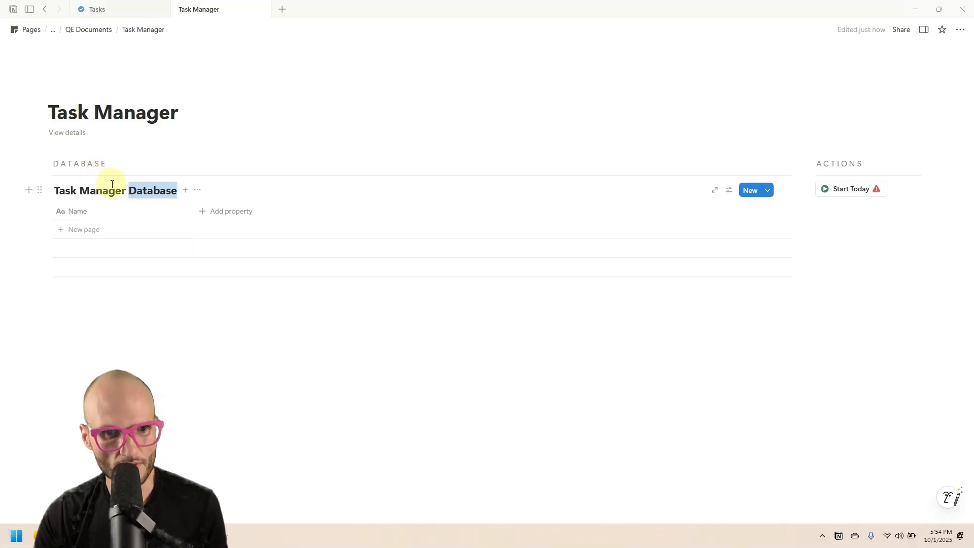
Step: Hide the title of the Task Manager Database on the page
click(143, 190)
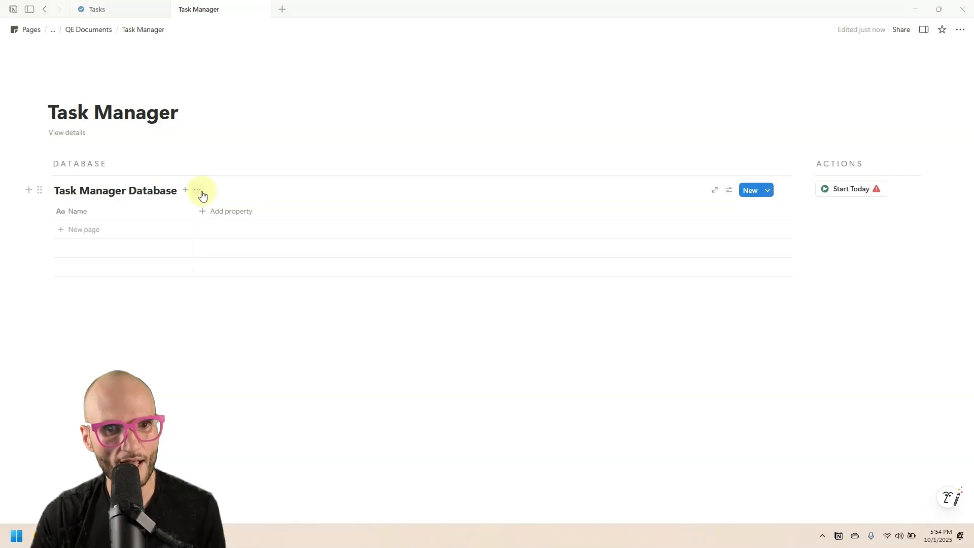
click(202, 193)
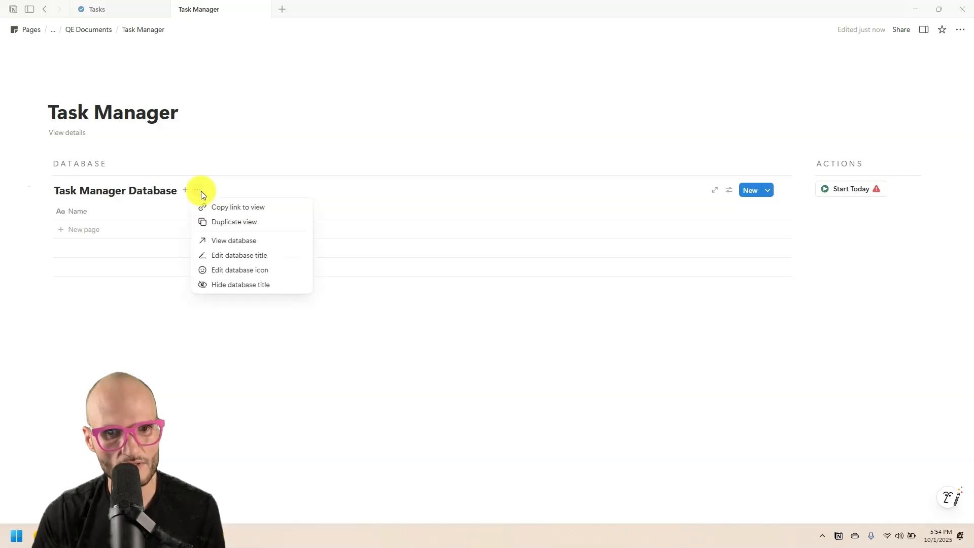
click(290, 286)
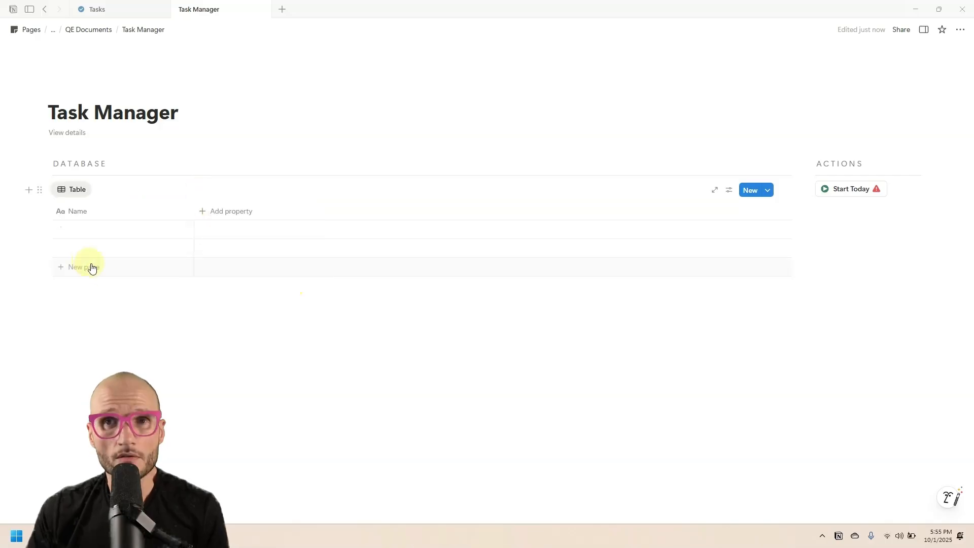
Step: Rename the database's Name property to "Item"
click(86, 211)
click(101, 233)
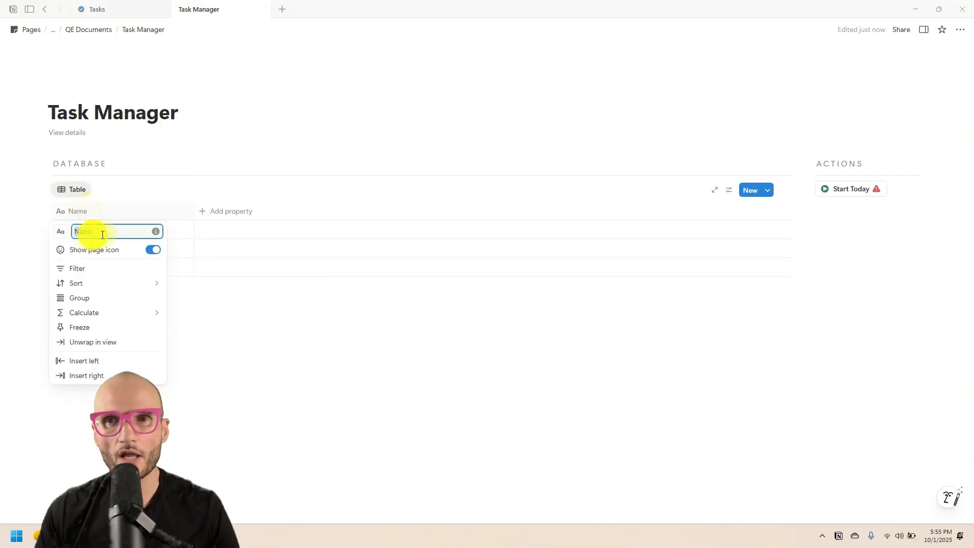
double_click(98, 235)
text(Item)
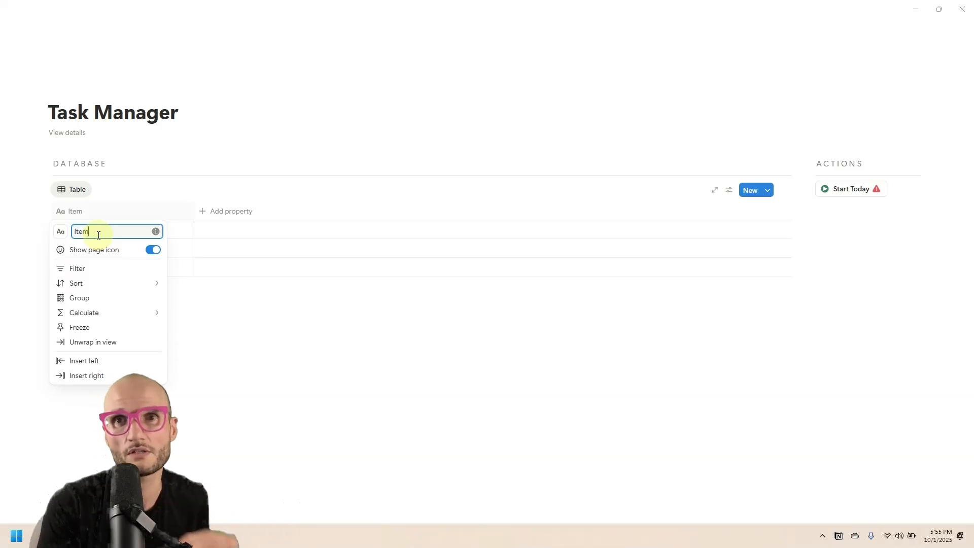
click(152, 188)
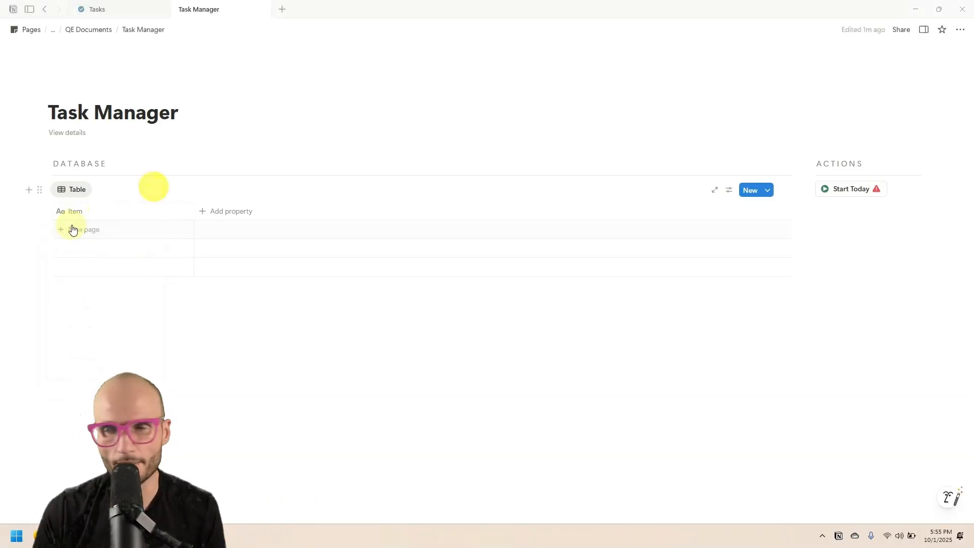
Step: Add a Select property named "Area" to the database and give it a folder icon
click(205, 216)
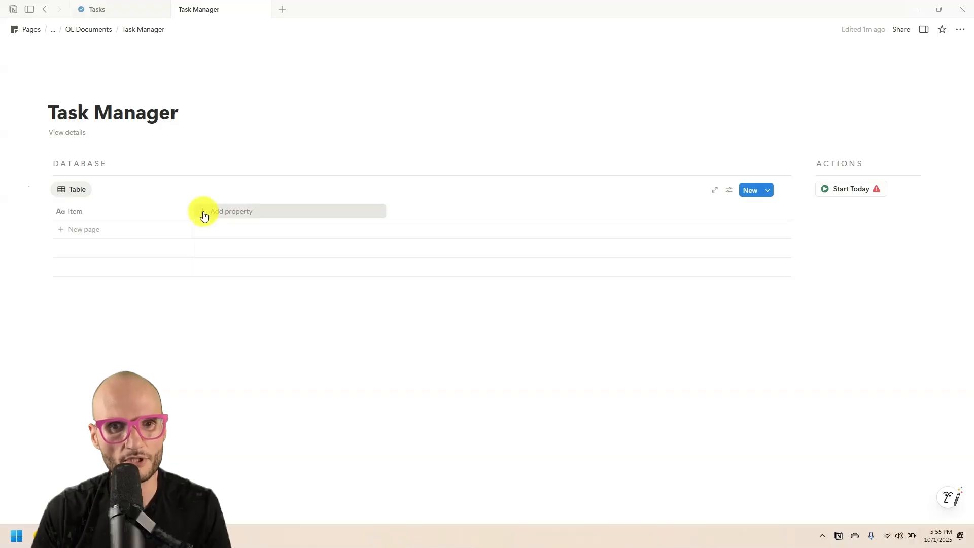
click(233, 324)
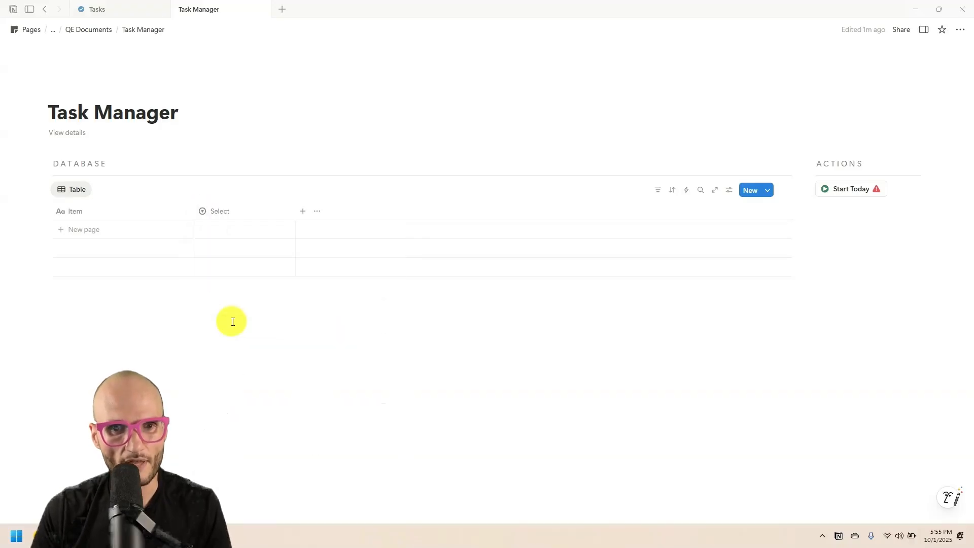
click(246, 212)
text(Area)
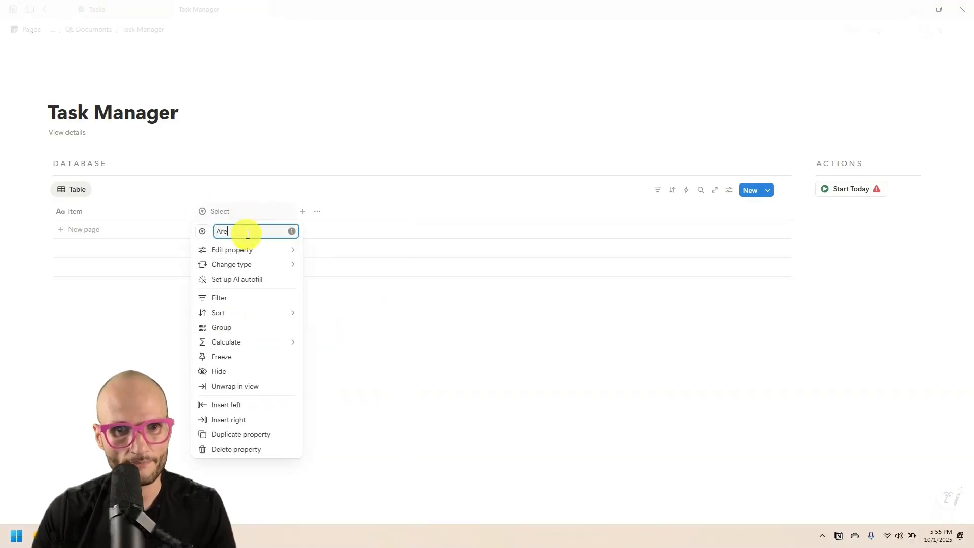
click(203, 233)
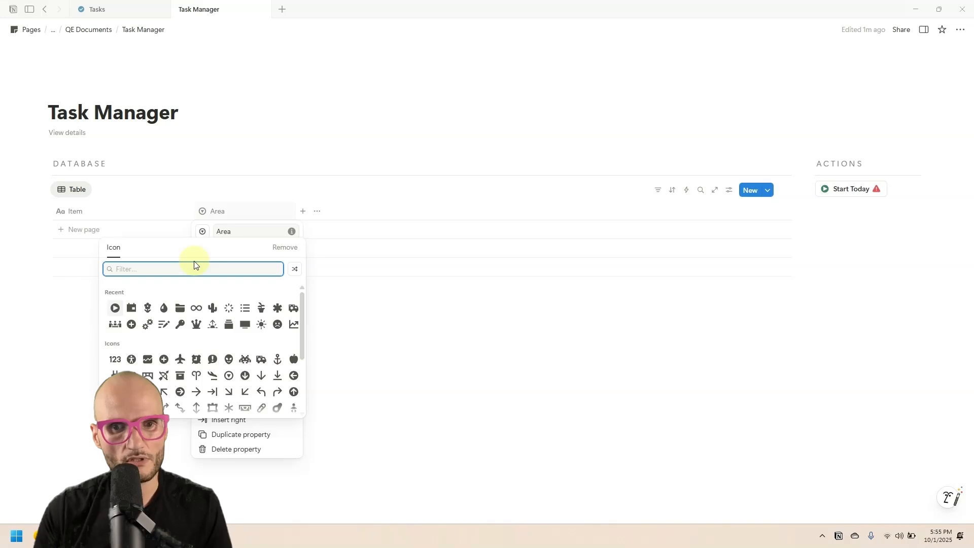
click(180, 308)
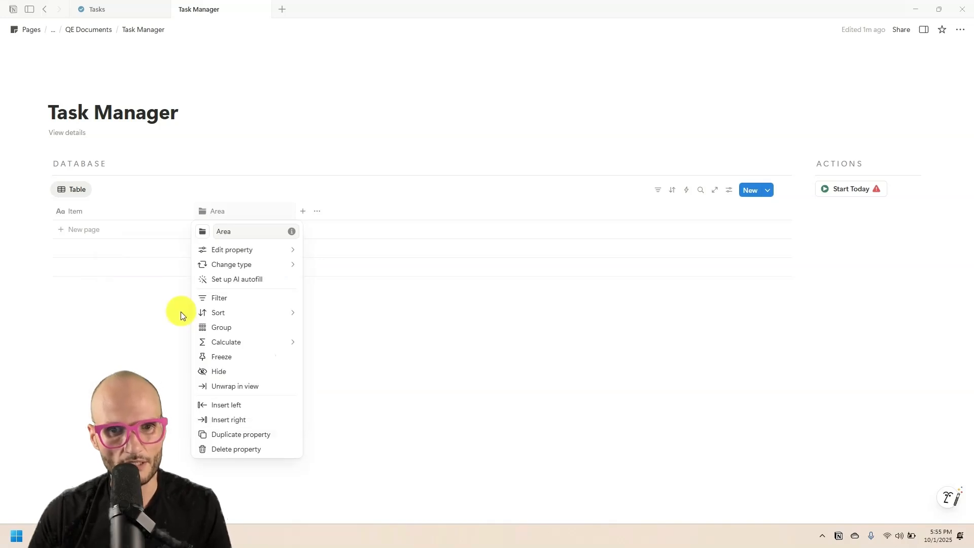
click(219, 188)
Step: Add a Multi-select property named "Tags" after Area and give it a tag icon
click(273, 217)
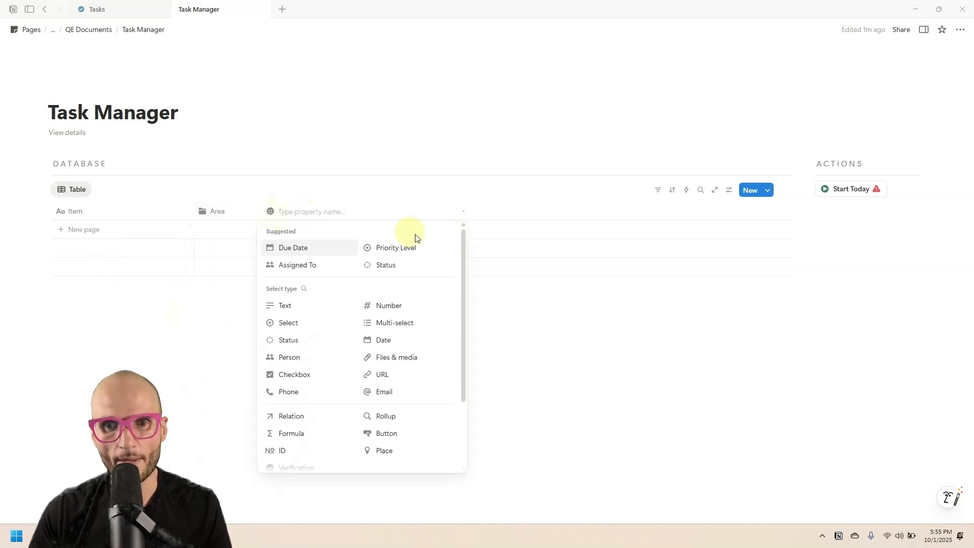
click(415, 321)
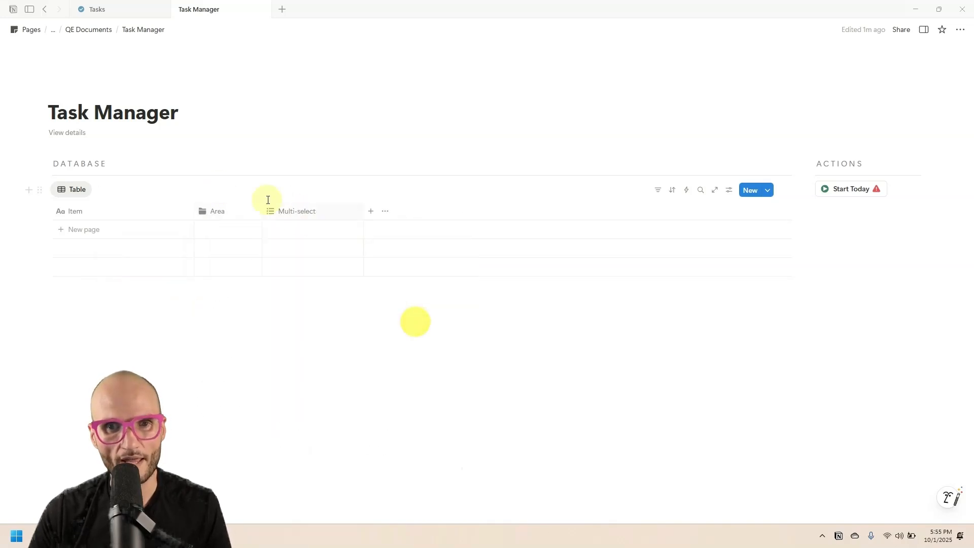
click(296, 214)
text(Ta)
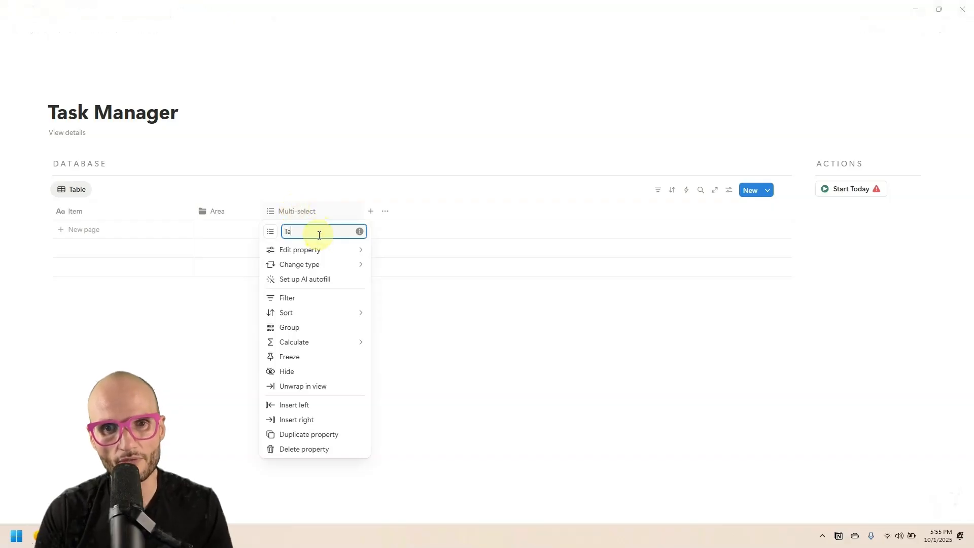
text(gs)
click(271, 231)
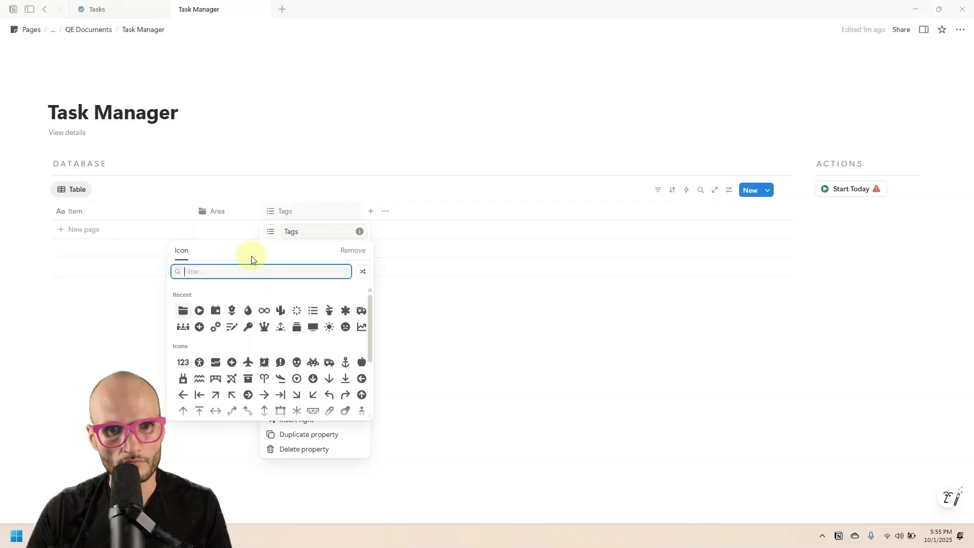
text(tag)
click(183, 297)
click(315, 192)
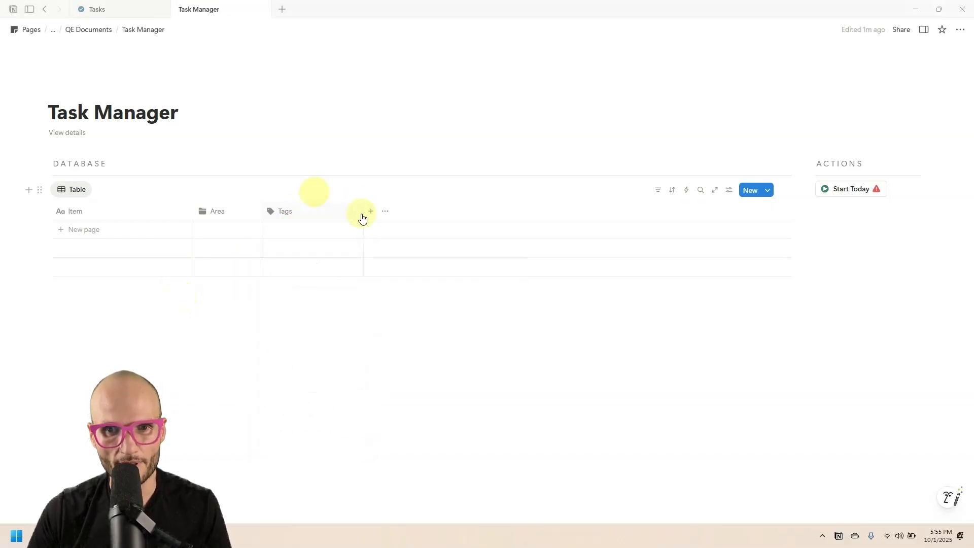
Step: Add a Status property after Tags and create a blank row in the database
click(328, 209)
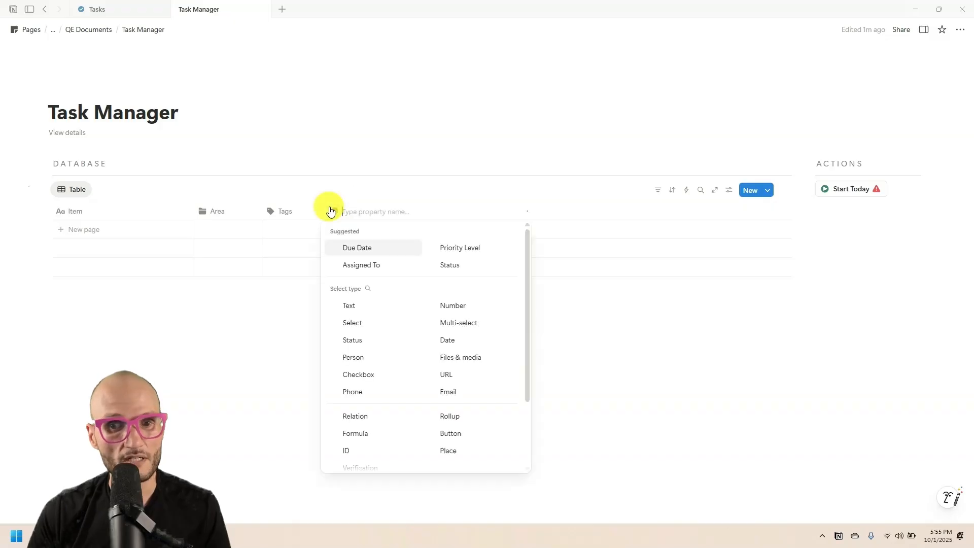
click(364, 341)
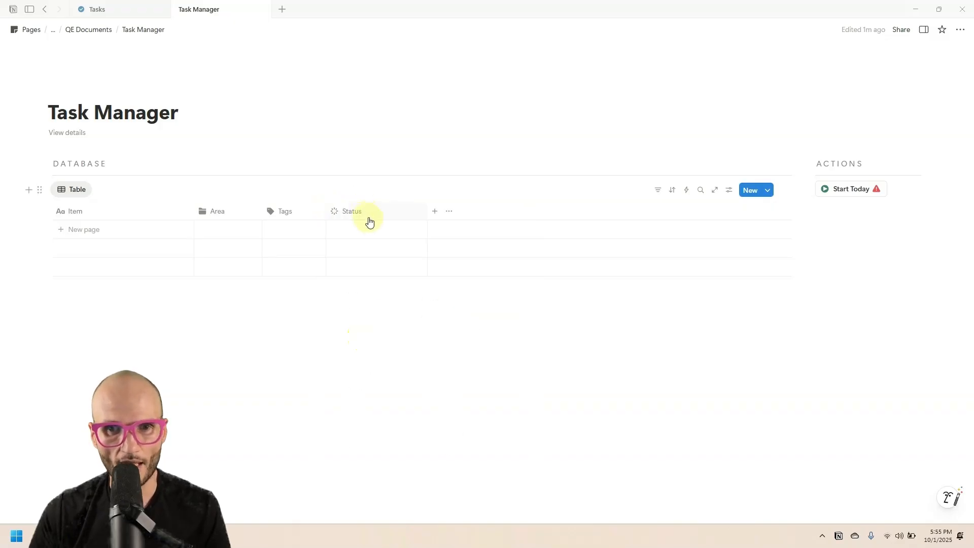
click(358, 232)
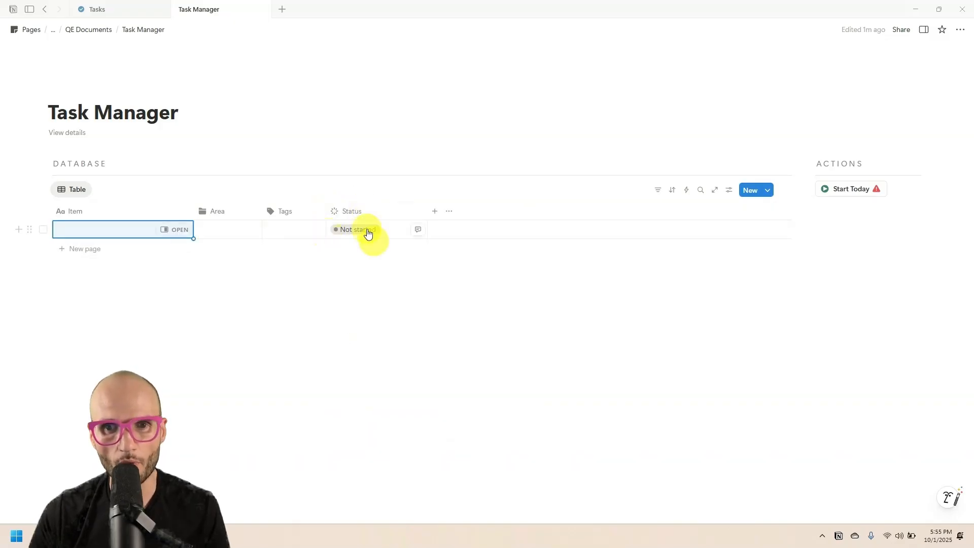
Step: Add a "Maybe" option to the In progress group of the Status property
click(369, 231)
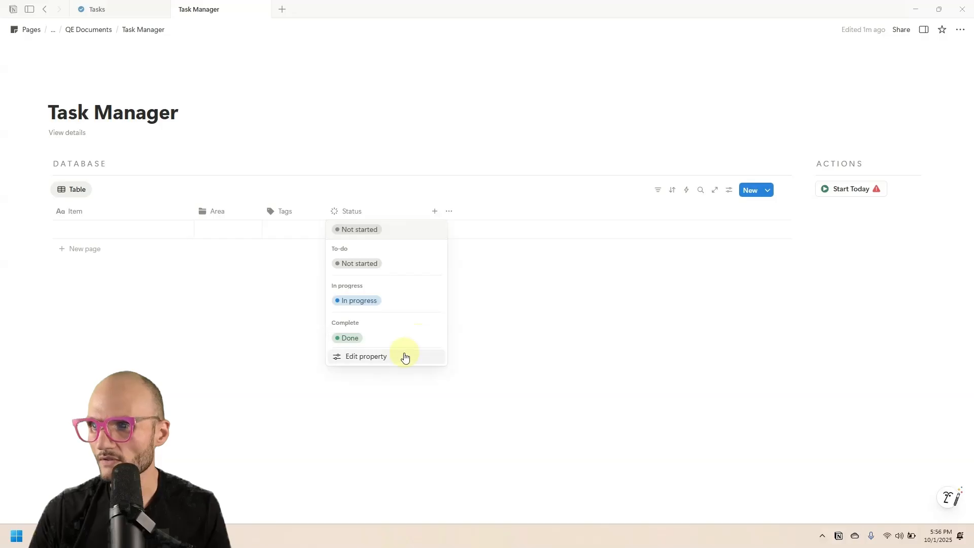
key(Escape)
click(371, 212)
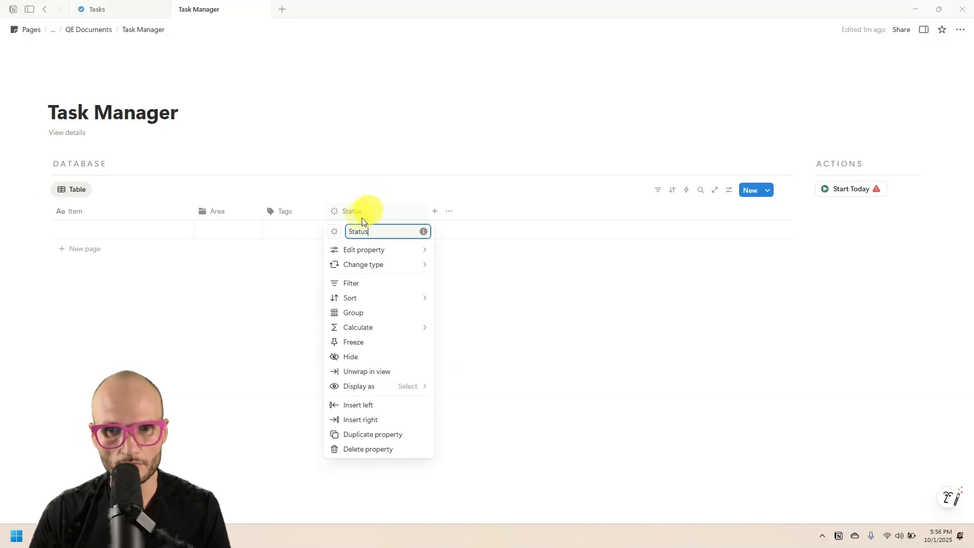
mouse_move(398, 250)
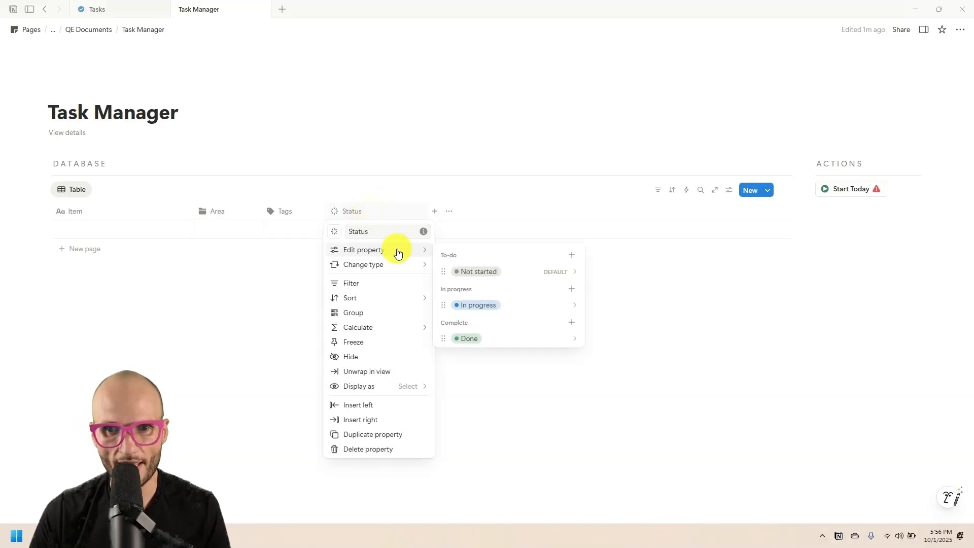
click(571, 289)
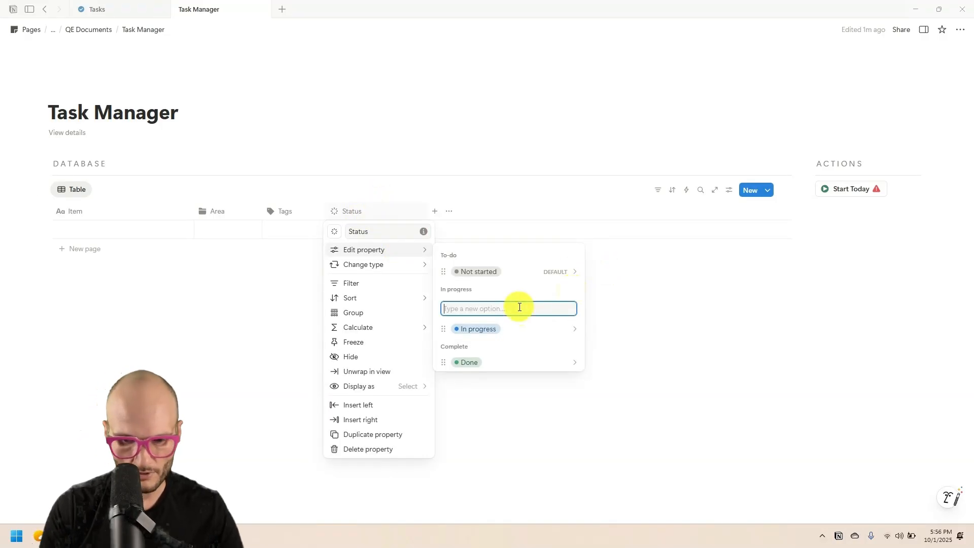
text(Maybe)
key(Return)
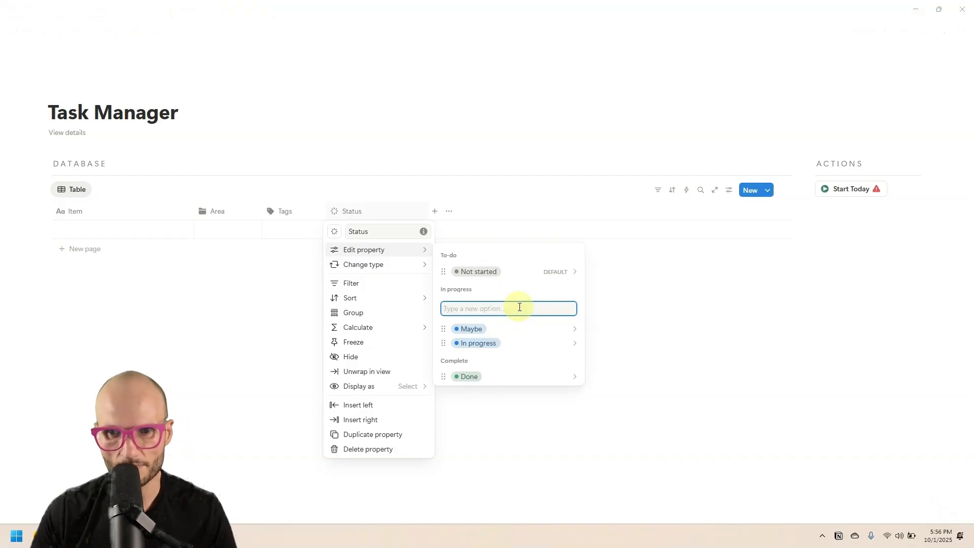
key(Escape)
Step: Rename the Status property's "In progress" option to "Today"
click(540, 324)
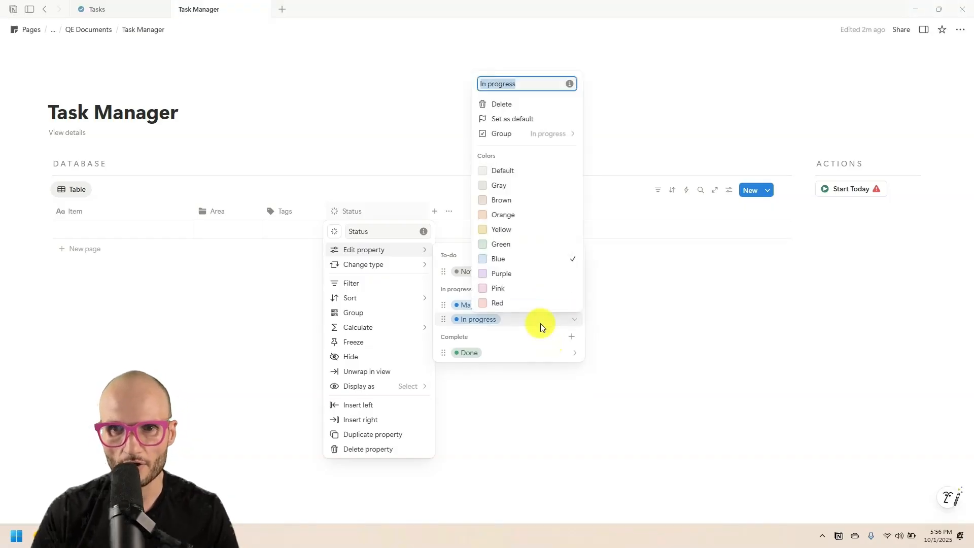
text(Today)
key(Return)
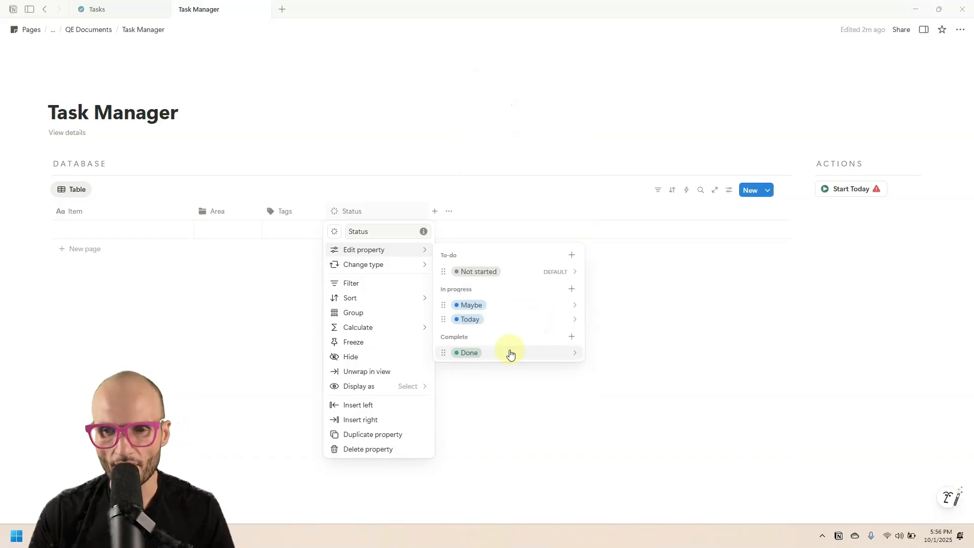
Step: Add Archived, Canceled and Resource to the Status property's Complete group and order it as Done, Archived, Resource, Canceled
click(569, 338)
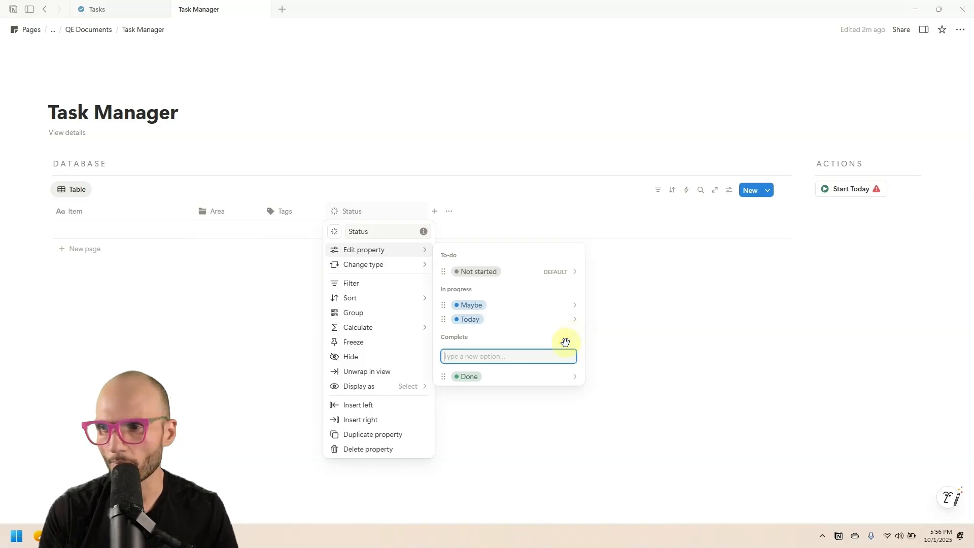
text(Ar)
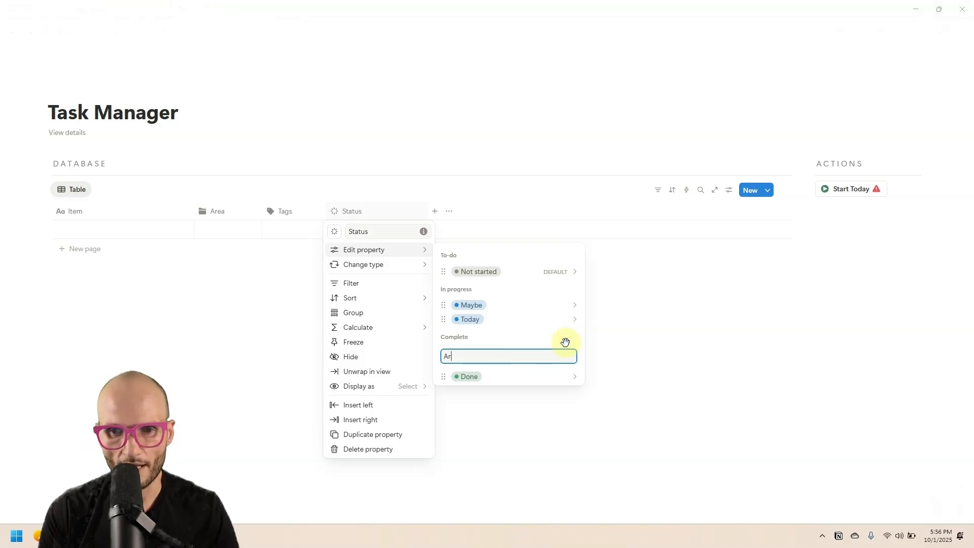
text(chived)
key(Return)
text(Ca)
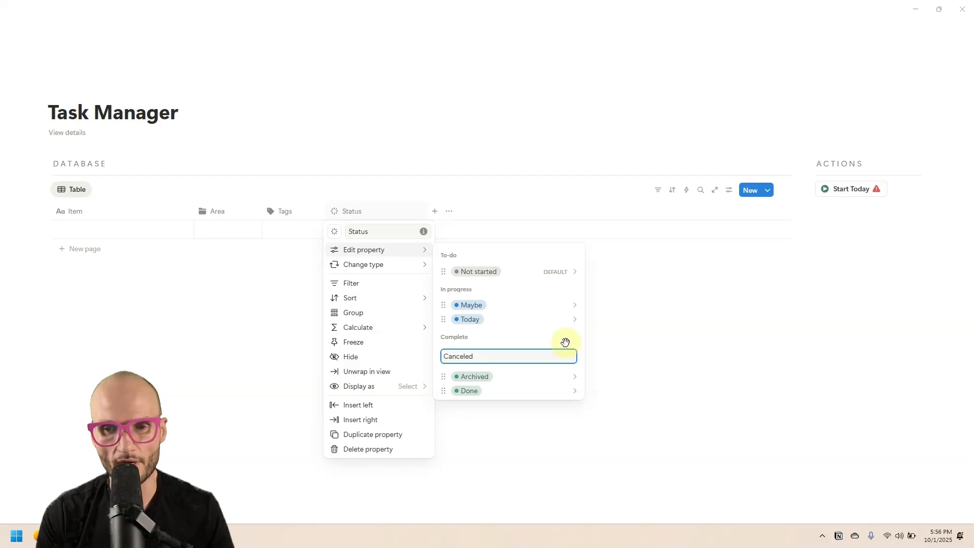
text(nceled)
key(Return)
text(Res)
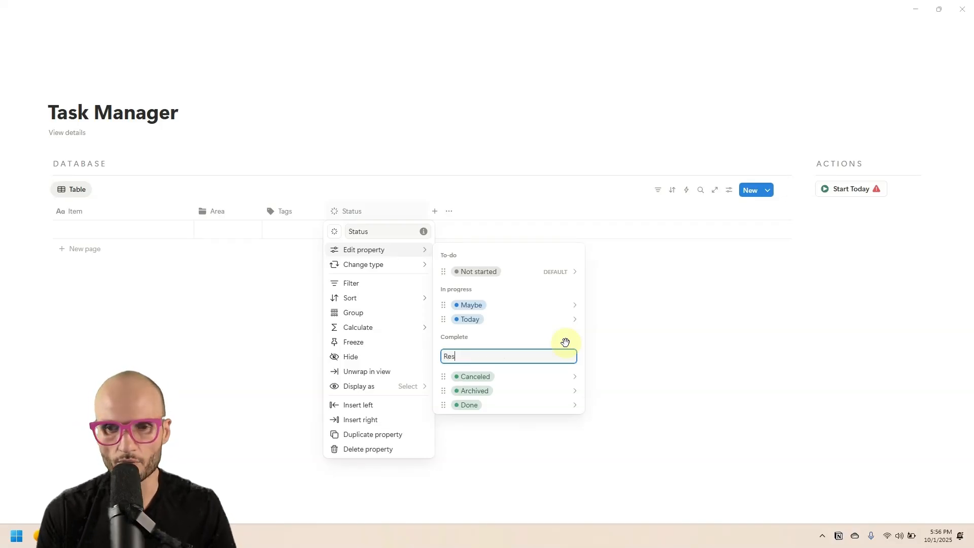
text(ource)
key(Return)
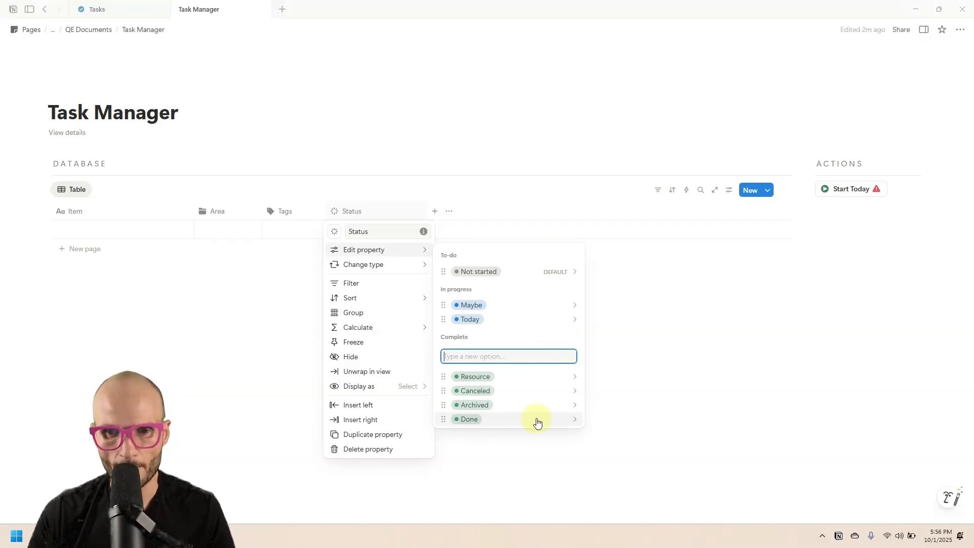
drag(536, 419, 530, 369)
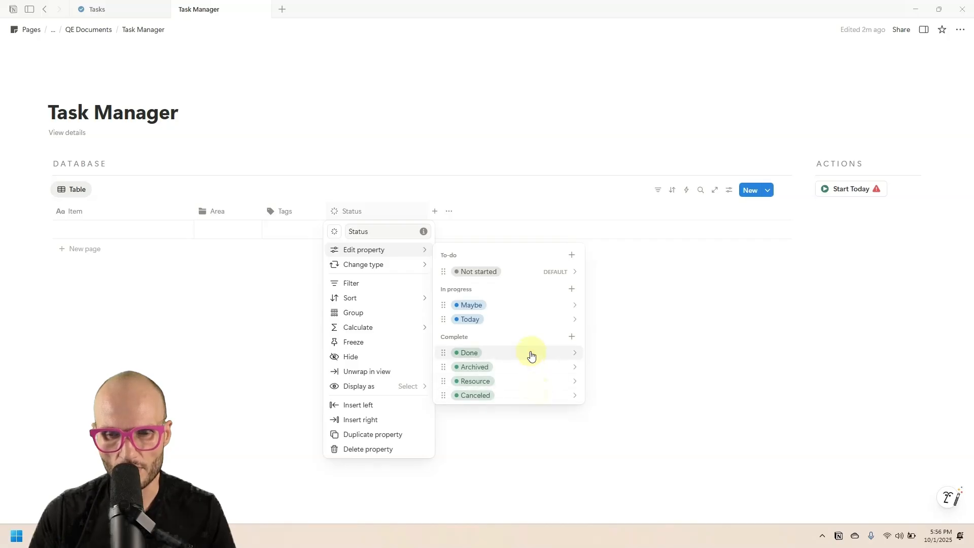
Step: Color the Complete status options: Archived gray, Resource brown and Canceled red
click(537, 367)
click(537, 234)
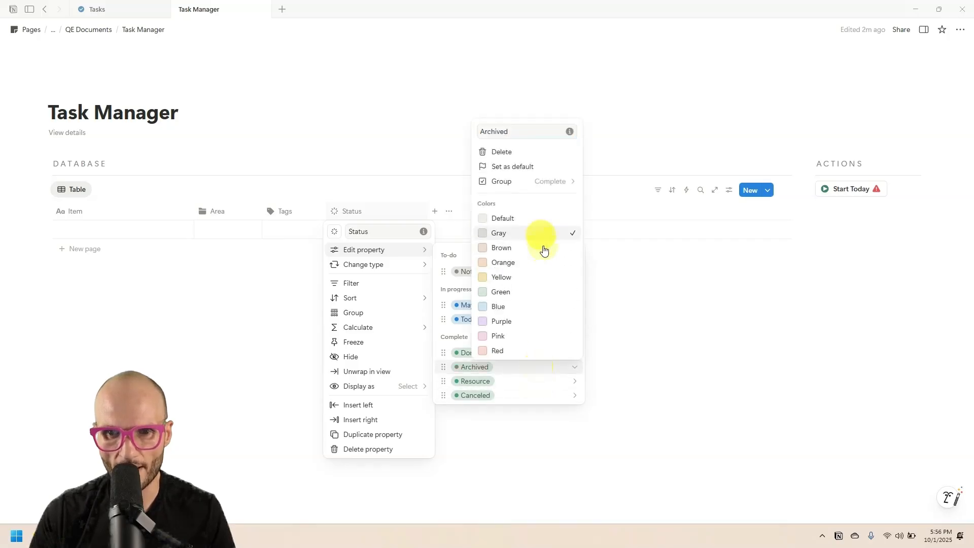
click(526, 382)
click(542, 262)
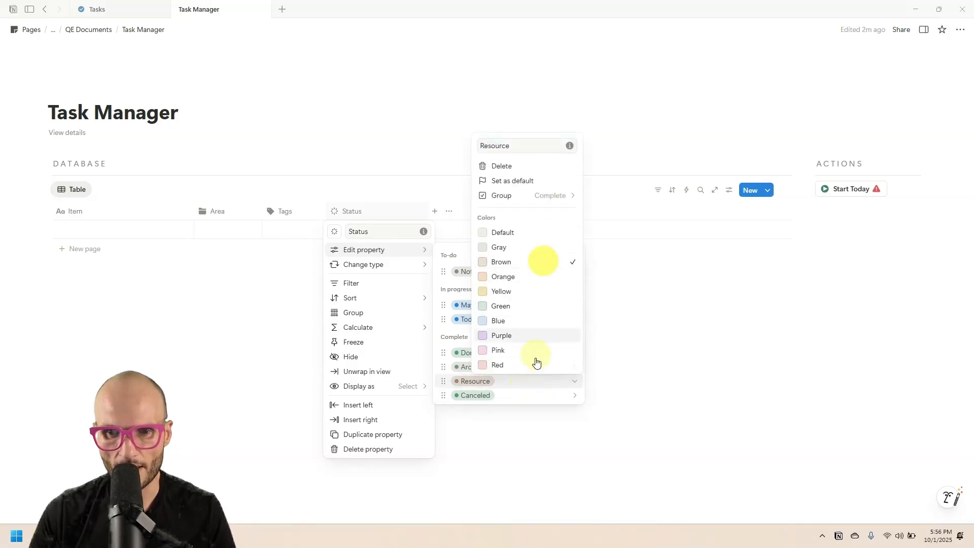
click(526, 396)
click(532, 379)
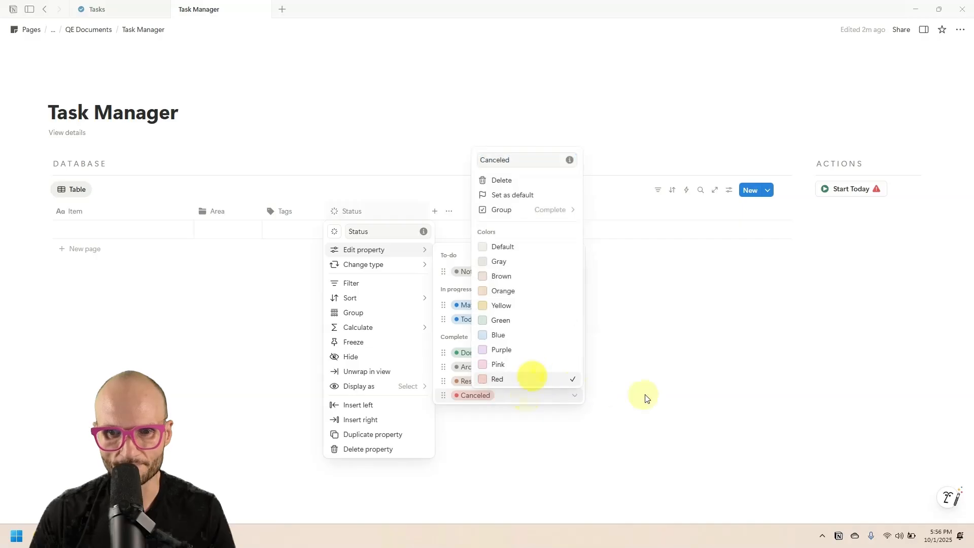
click(643, 394)
Step: Color the Maybe status option purple and move Today above it in the In progress group
click(534, 309)
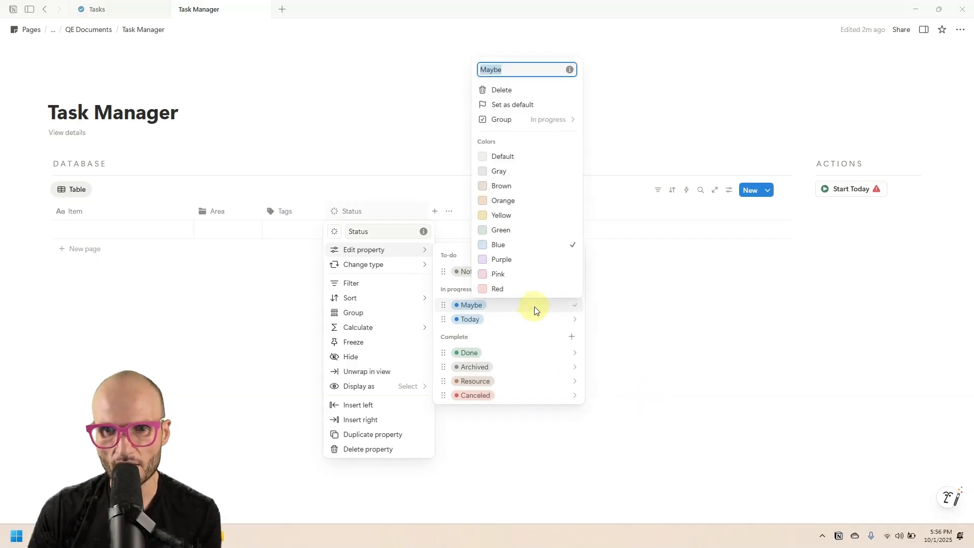
click(544, 260)
click(620, 320)
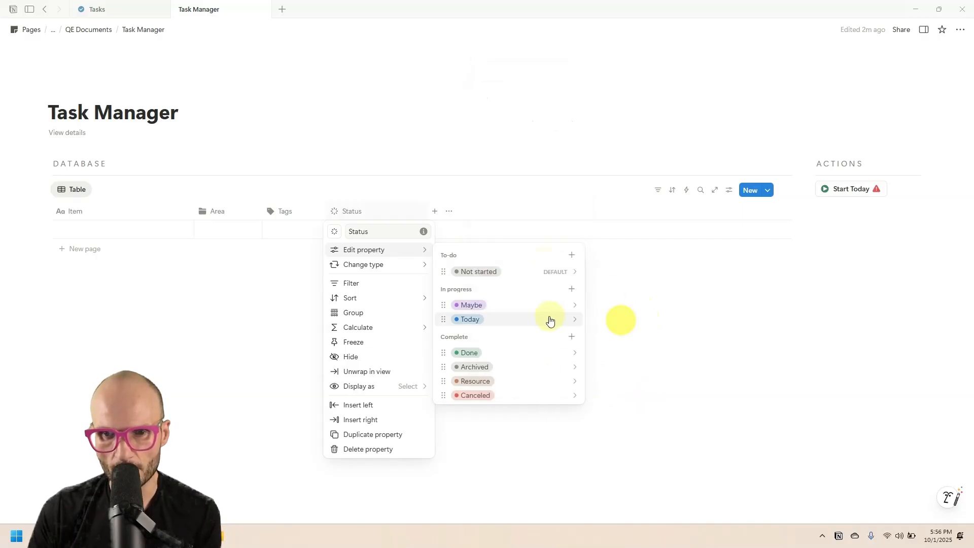
drag(550, 319, 527, 307)
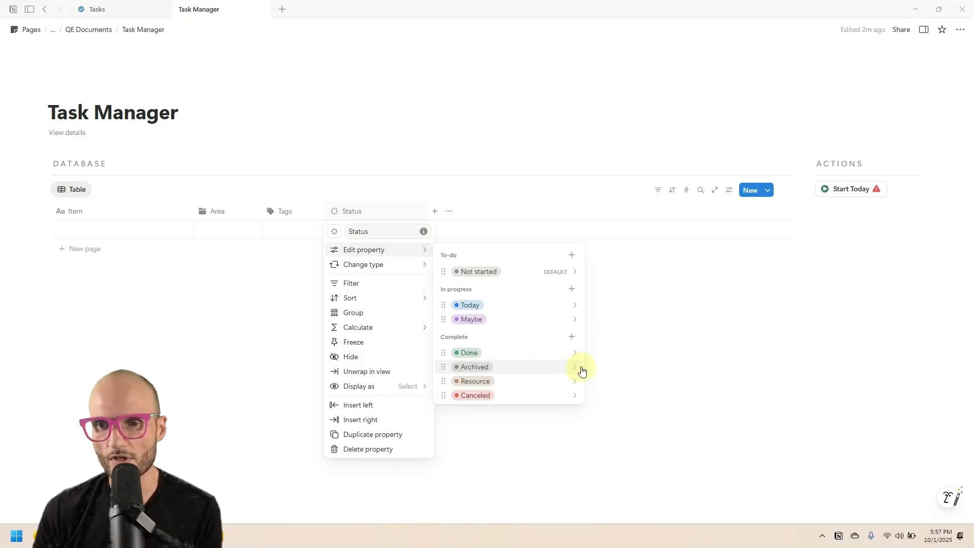
click(684, 361)
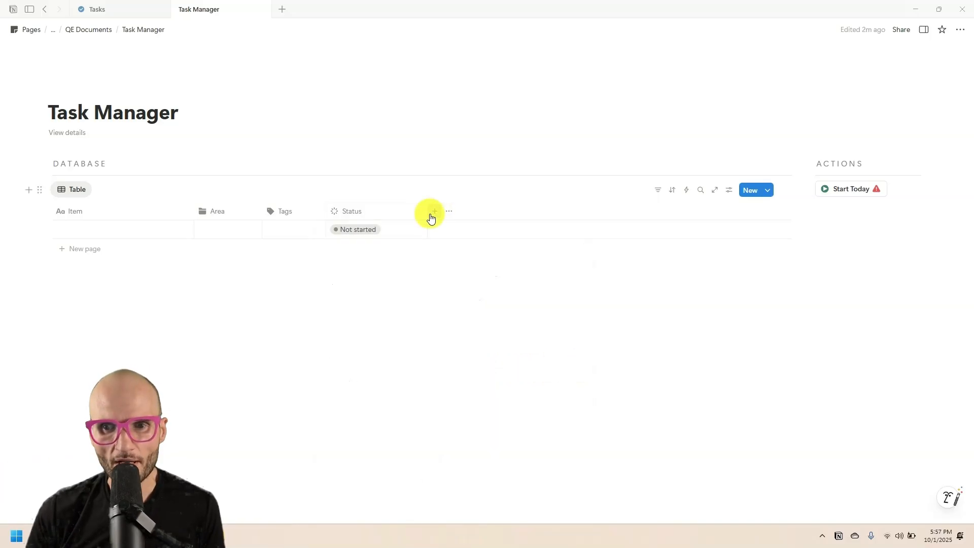
Step: Add a Created time property after Status in the database
click(432, 215)
scroll(489, 288, down, 2)
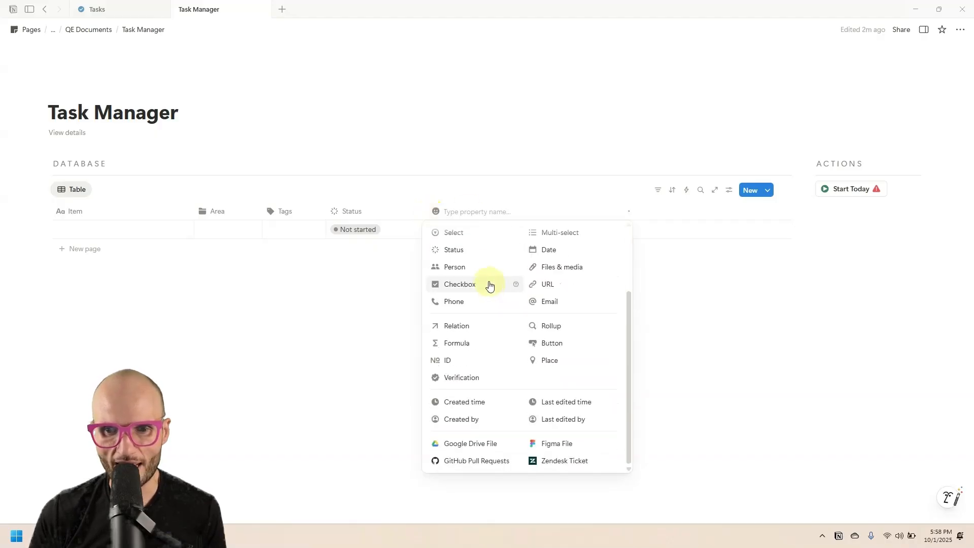
click(462, 402)
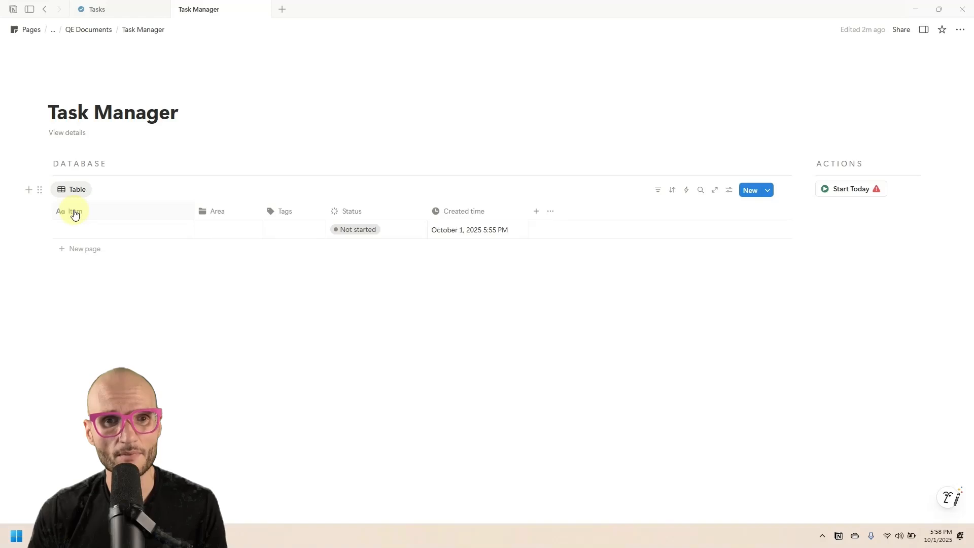
Step: Duplicate the database's Table view
click(71, 191)
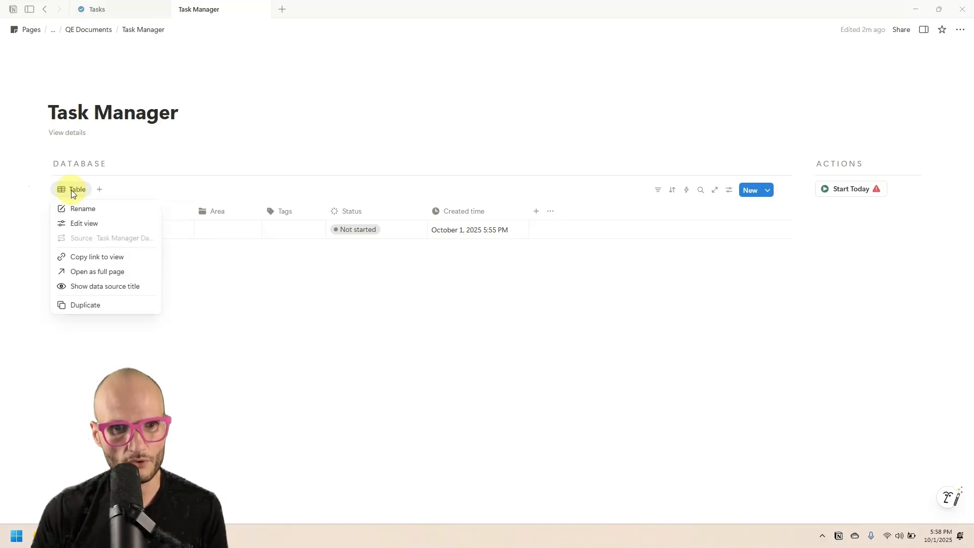
click(85, 305)
key(Escape)
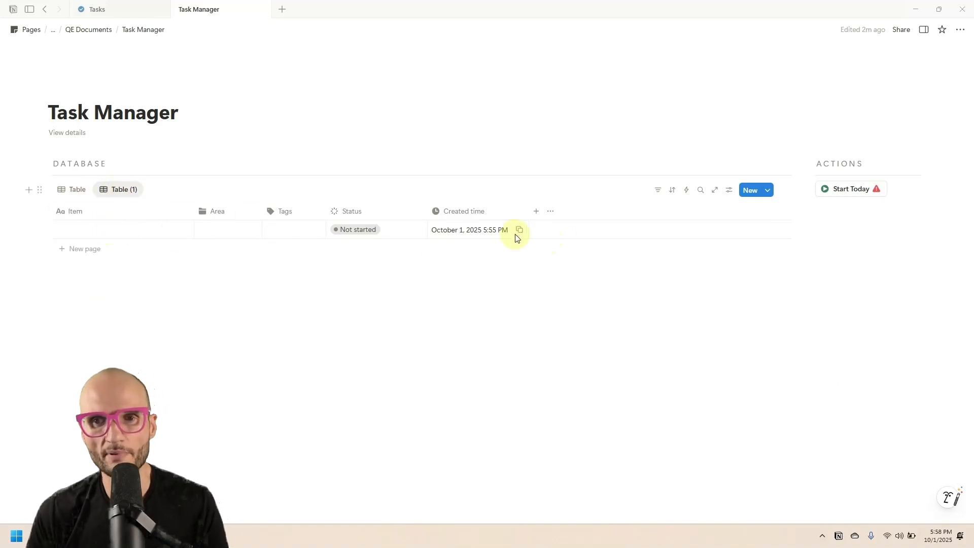
Step: Sort the duplicated table view by Created time in descending order
click(478, 215)
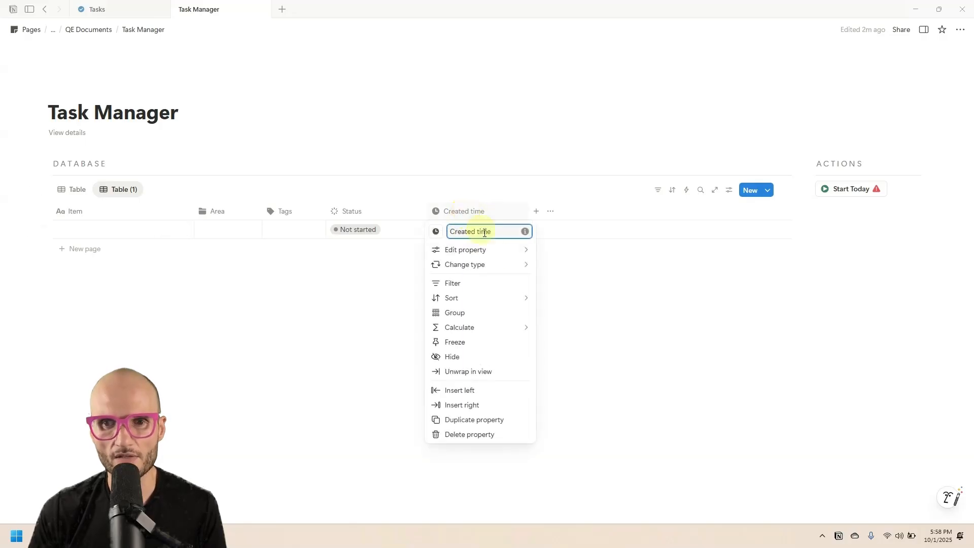
mouse_move(496, 299)
click(578, 304)
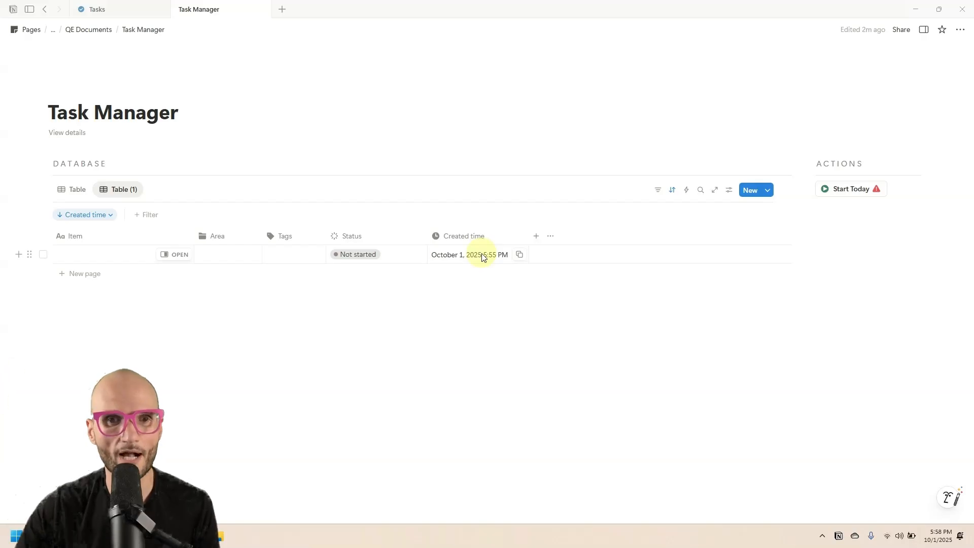
Step: Rename the duplicated view to "Unfiltered" and give it an infinity icon
click(117, 189)
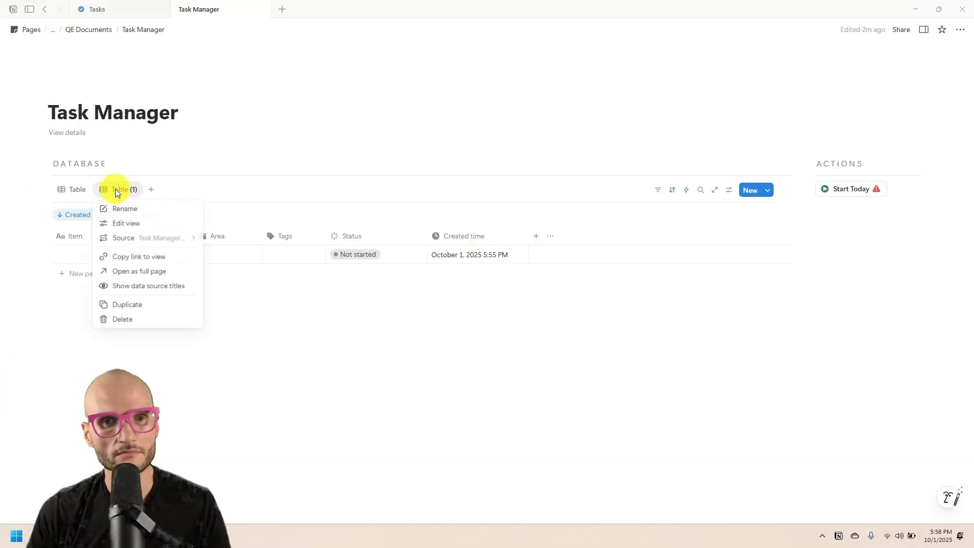
click(137, 211)
text(Unfilte)
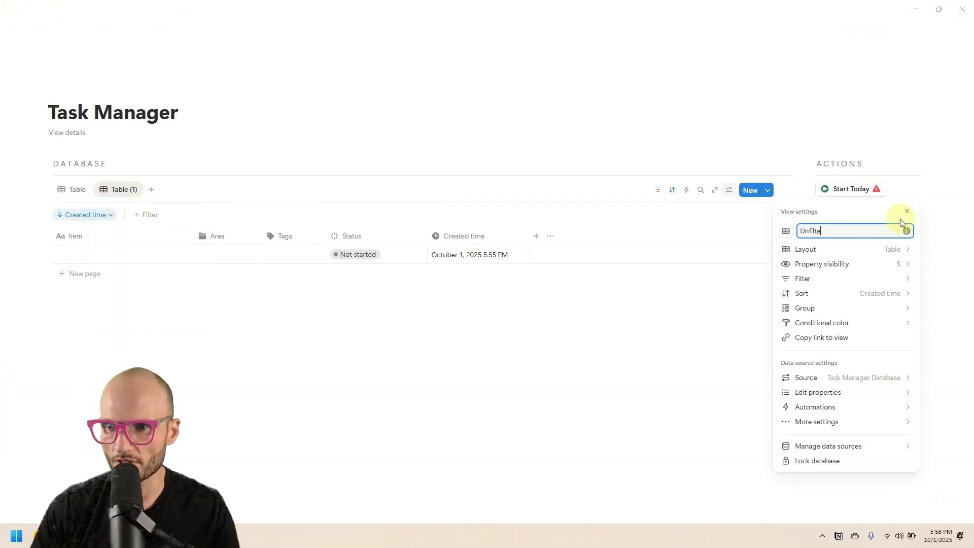
text(red)
click(790, 233)
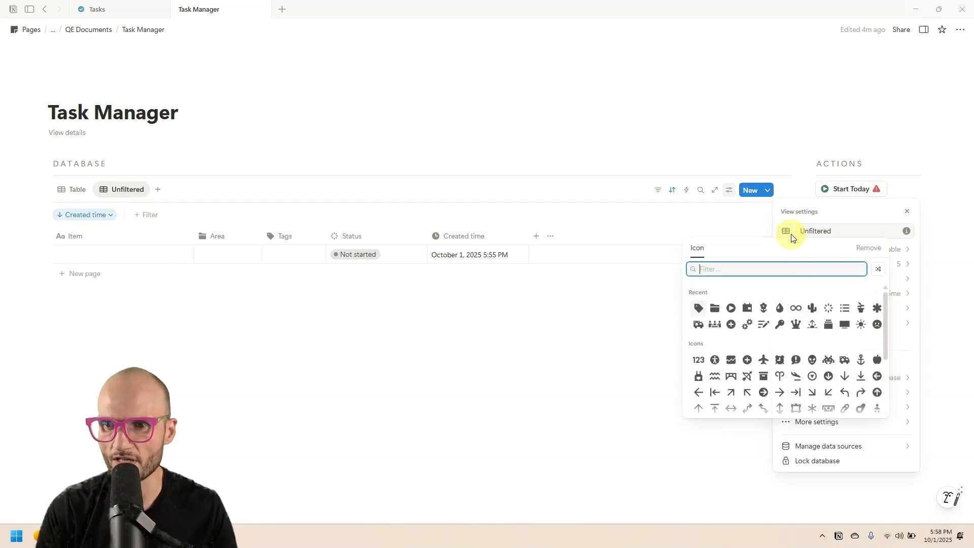
text(inf)
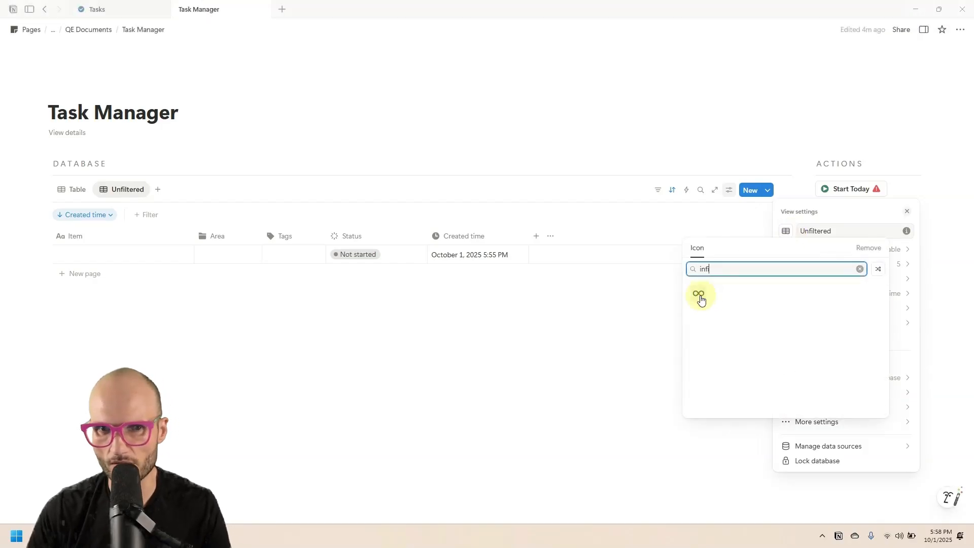
click(699, 296)
click(447, 329)
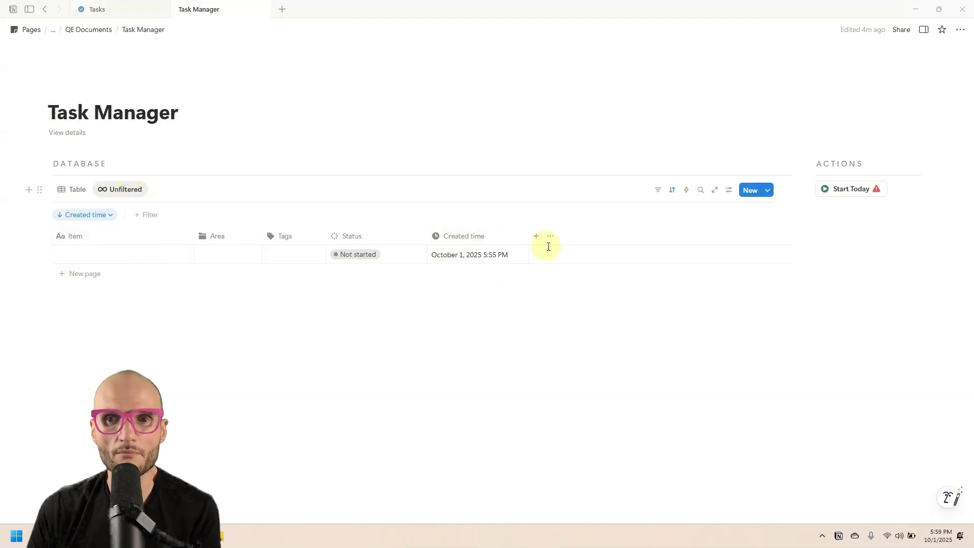
Step: Add a Last edited time property and place it between Status and Created time
click(536, 237)
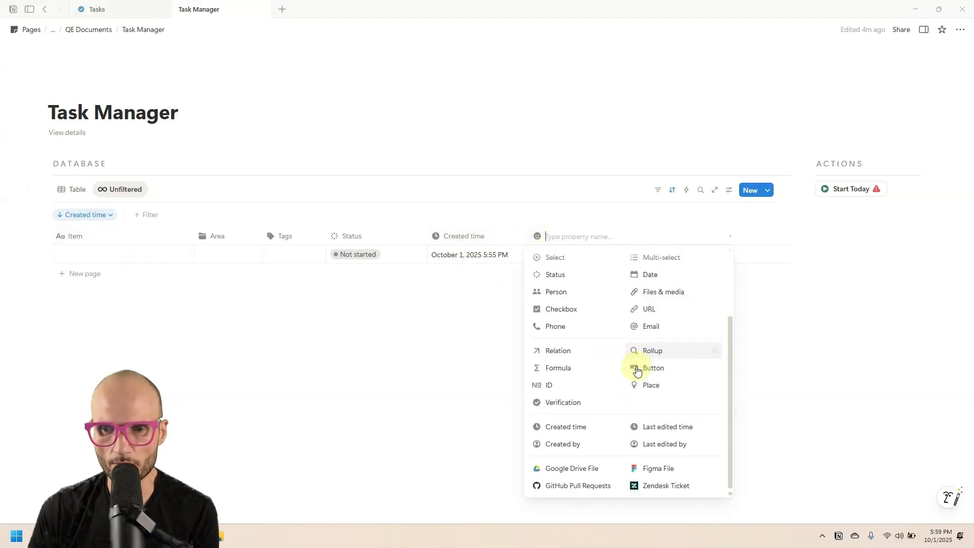
click(650, 427)
drag(569, 236, 487, 238)
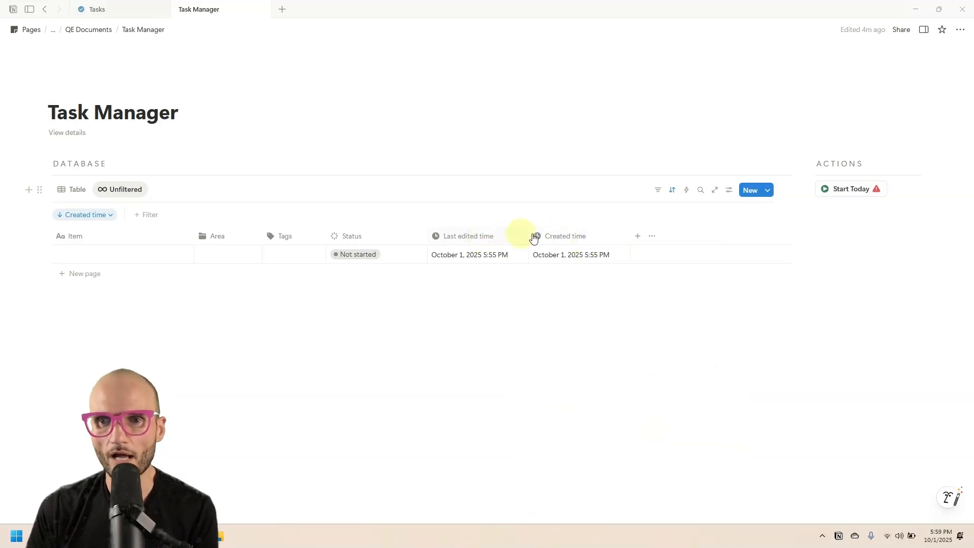
Step: Sort the Unfiltered view by Last edited time in descending order
click(513, 238)
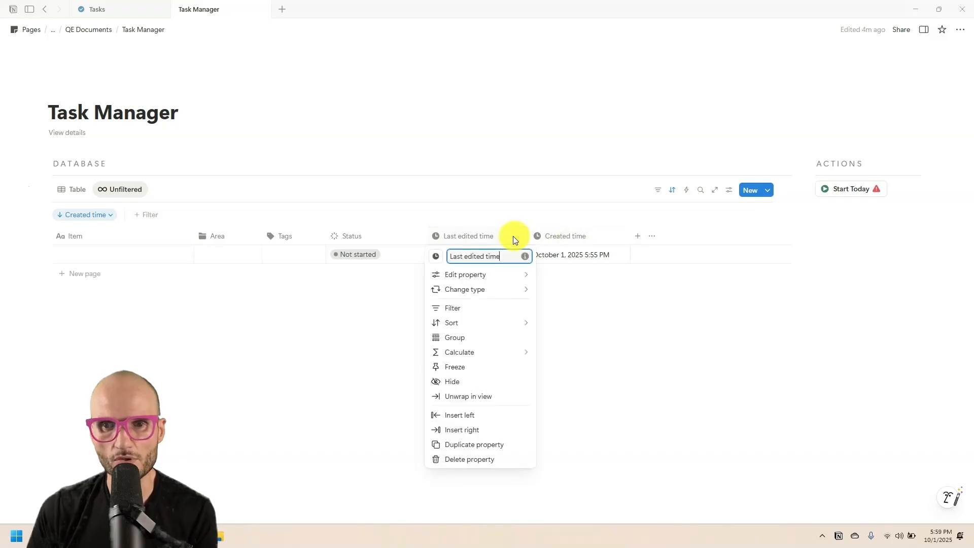
mouse_move(500, 325)
click(564, 329)
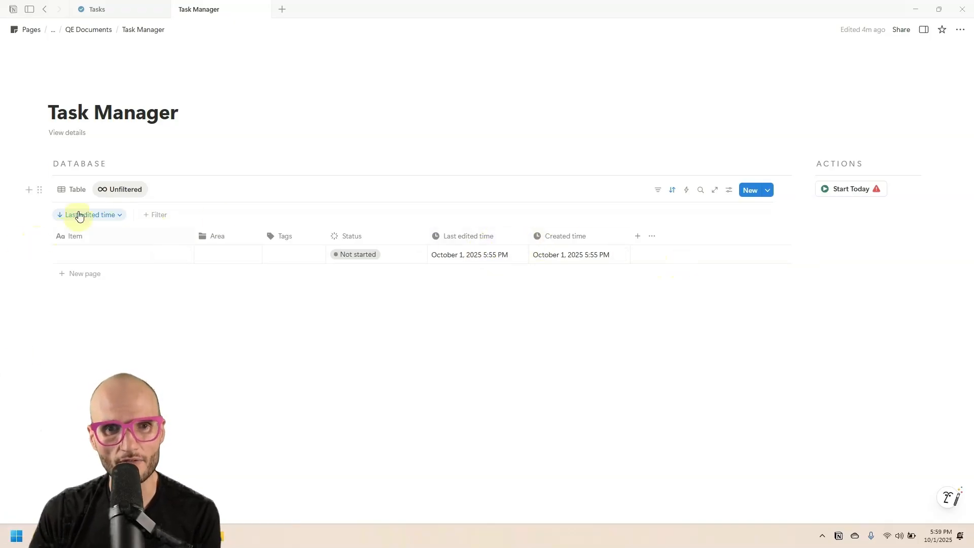
Step: Hide the Created time and Last edited time properties in the Table view
click(68, 190)
click(461, 211)
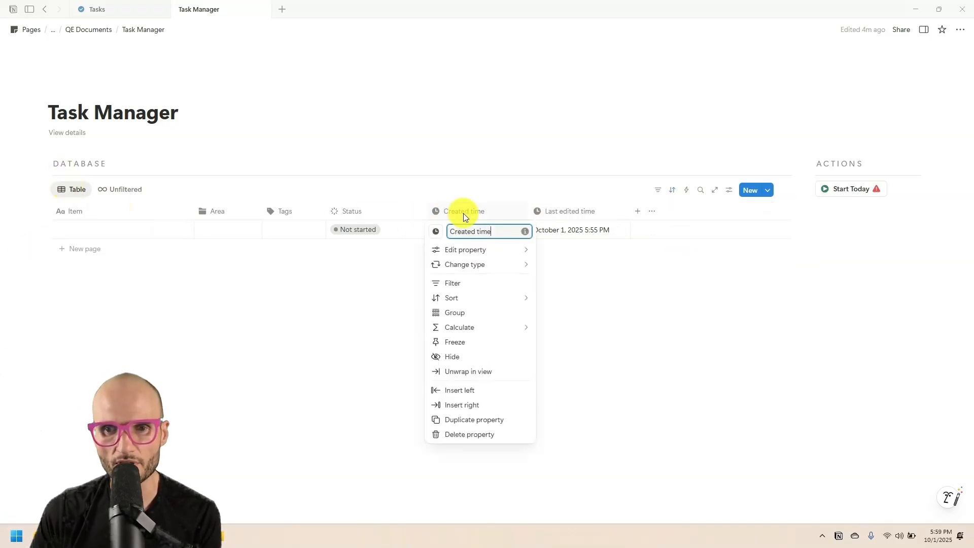
click(496, 354)
click(502, 212)
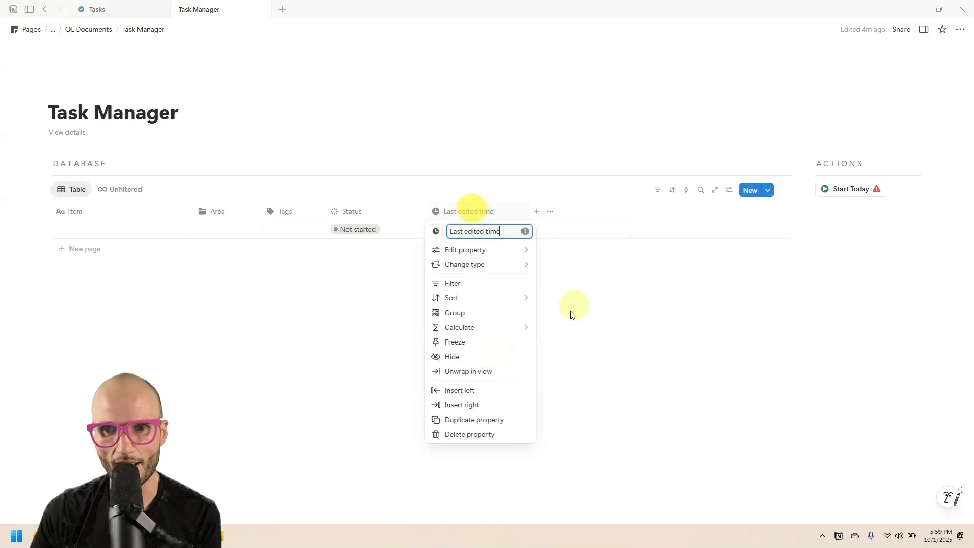
click(487, 353)
Step: Name the empty first task "Buy milk" and add a second task called "Mop floors" below it
click(99, 231)
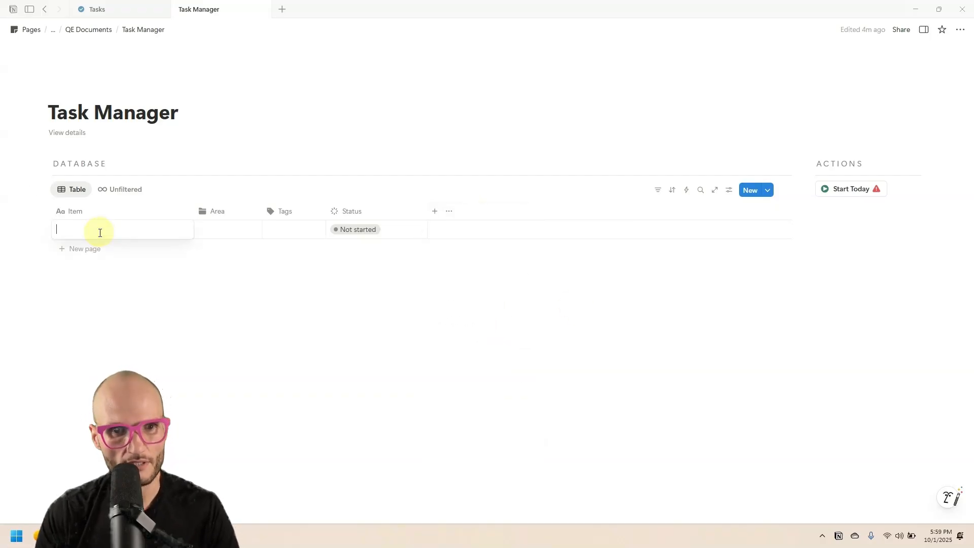
text(Buy milk)
key(Return)
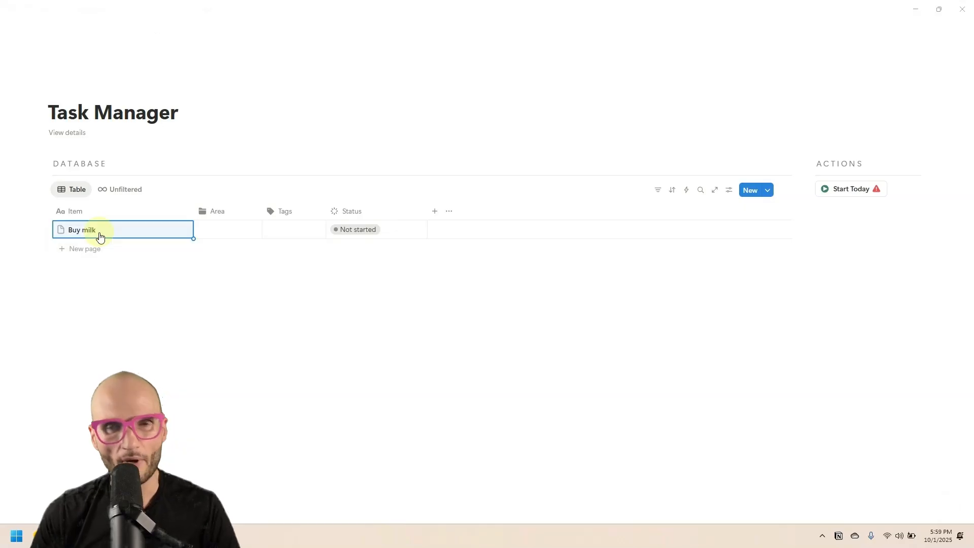
key(shift+Return)
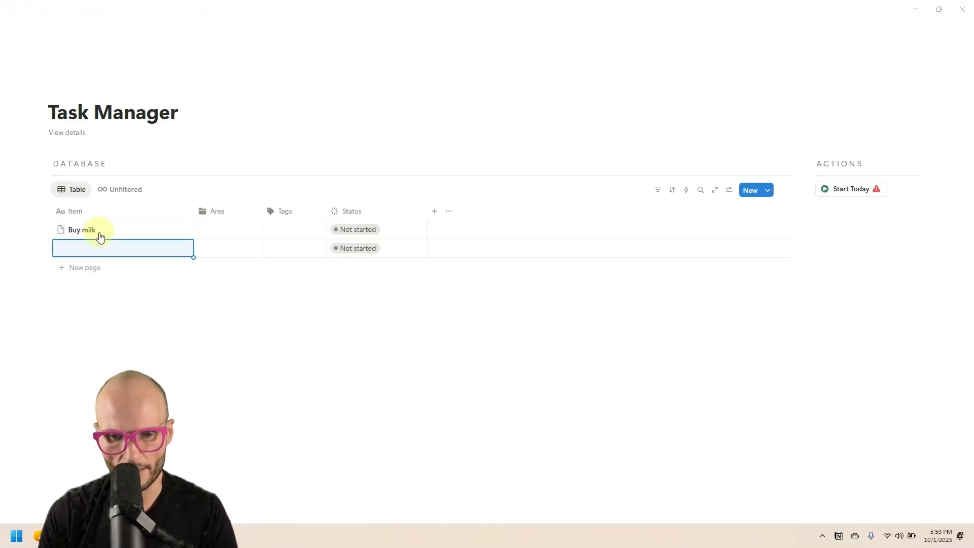
text(Mop floor)
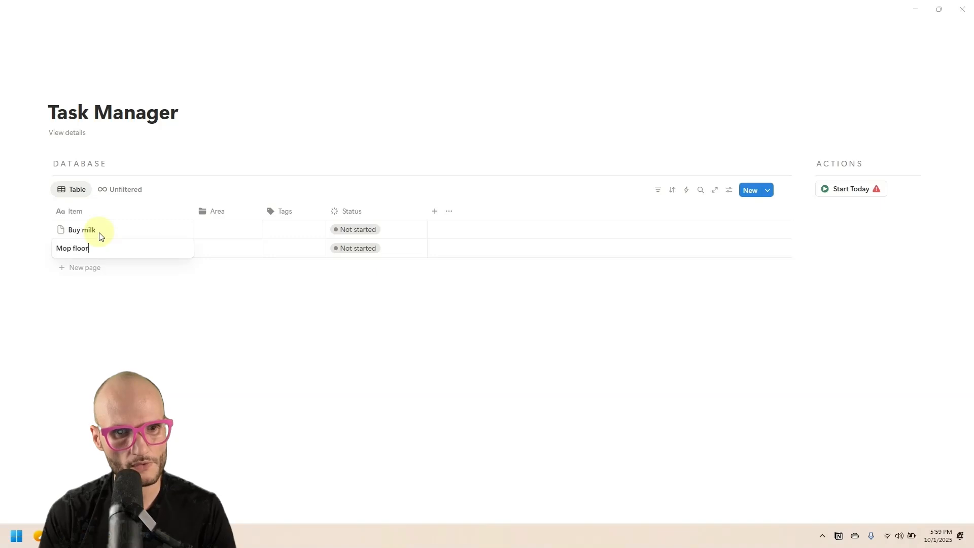
text(s)
key(Return)
Step: Add two more tasks below Mop floors, "File paperwork" and "Meal prep"
key(shift+Return)
text(File paper)
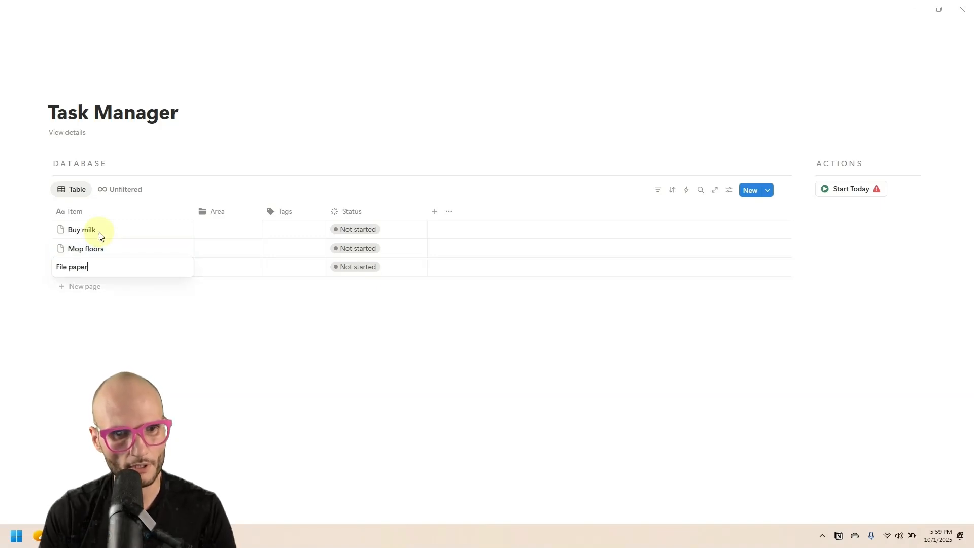
text(work)
key(Return)
key(shift+Return)
text(Meal prep)
key(Return)
Step: Add a fifth task named "Purchase office supplies"
key(shift+Return)
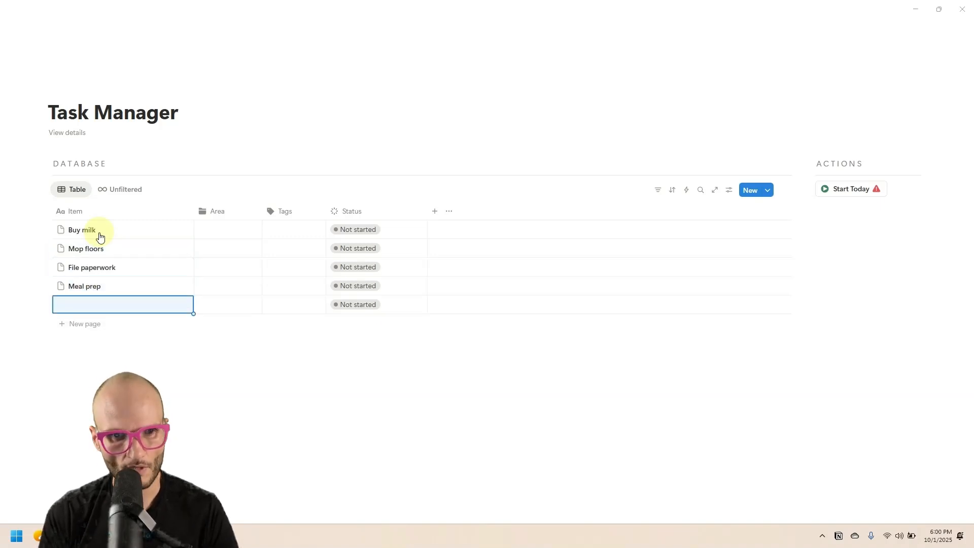
text(Fil)
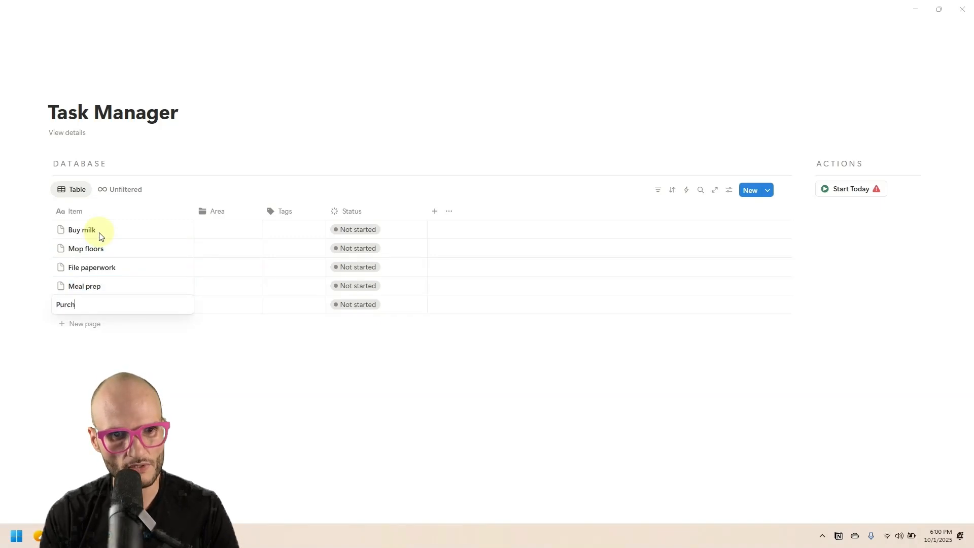
text(es)
key(Return)
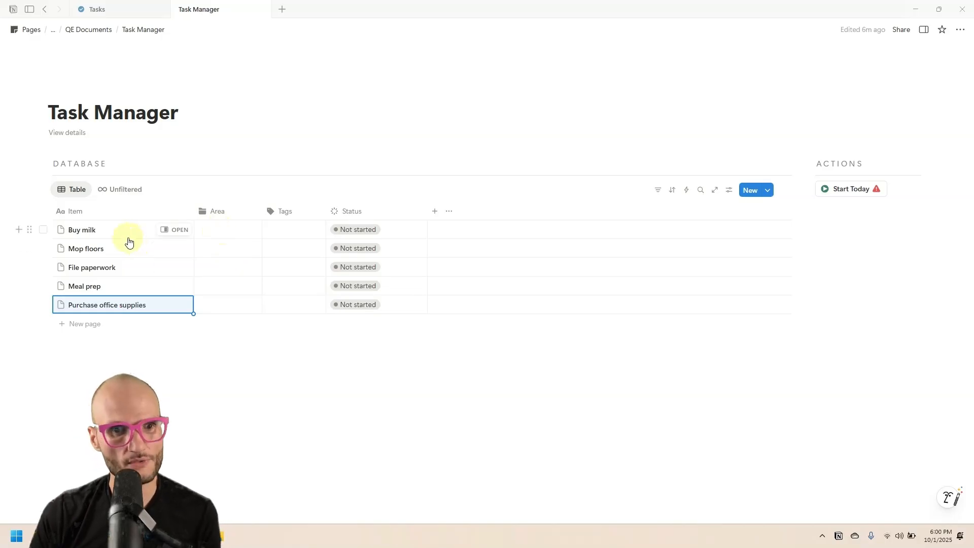
Step: Create the Area option "Personal" on Buy milk and the Area option "Work" on Mop floors
click(223, 230)
text(Personal)
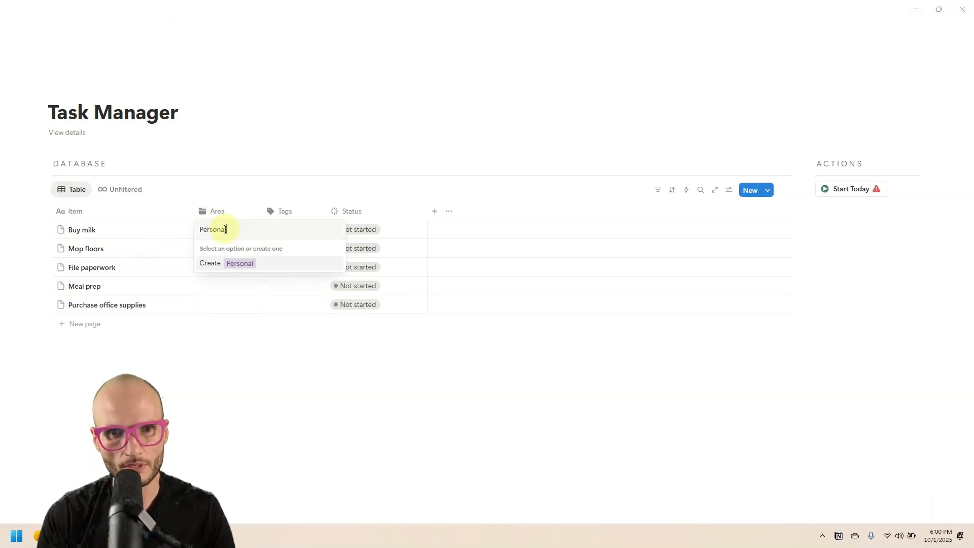
key(Return)
text(Work)
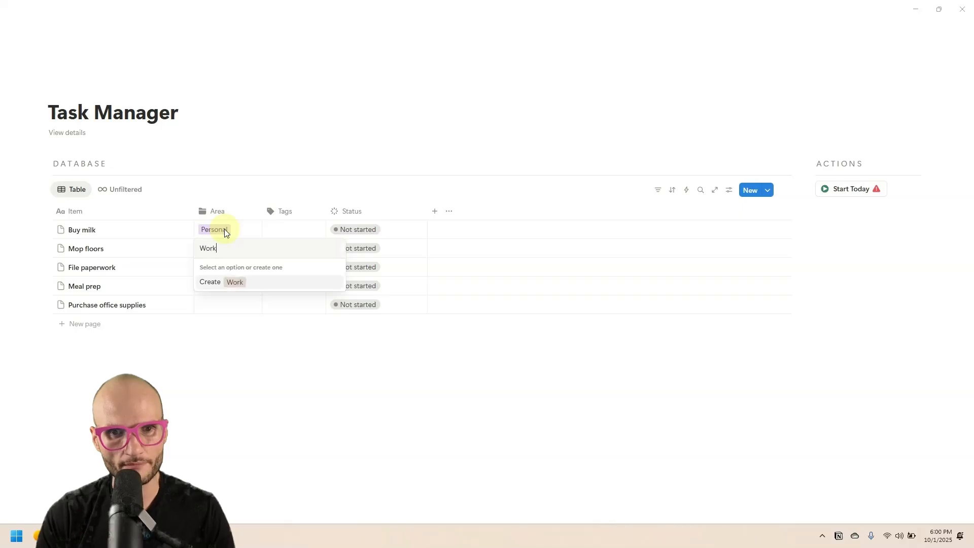
key(Return)
Step: Change the color of the Personal area option to blue
click(224, 230)
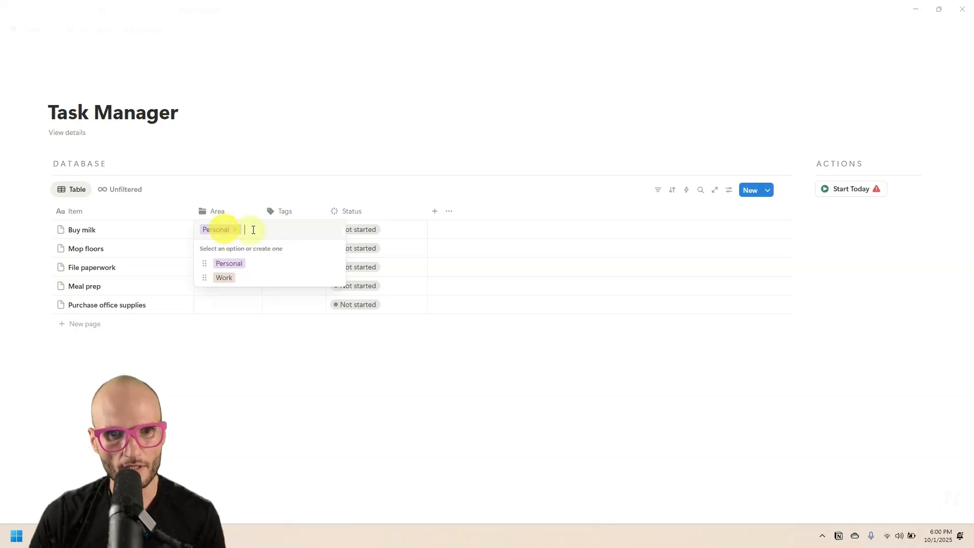
click(334, 263)
click(375, 432)
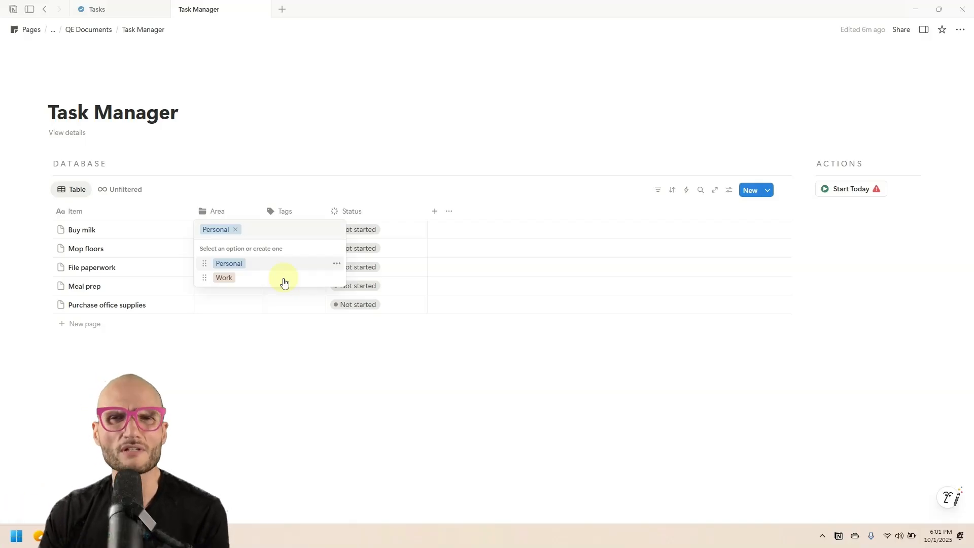
Step: Change the color of the Work area option to green
click(265, 278)
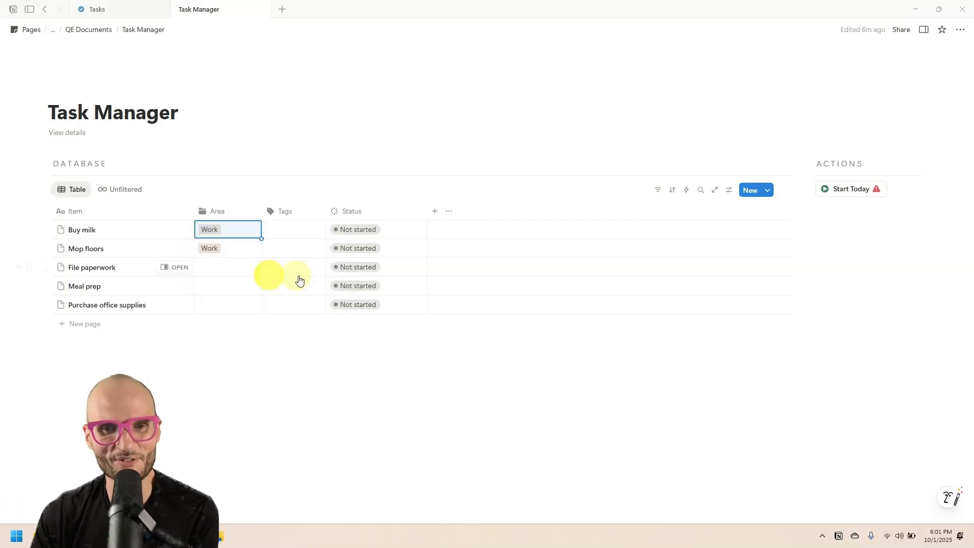
click(233, 230)
click(336, 277)
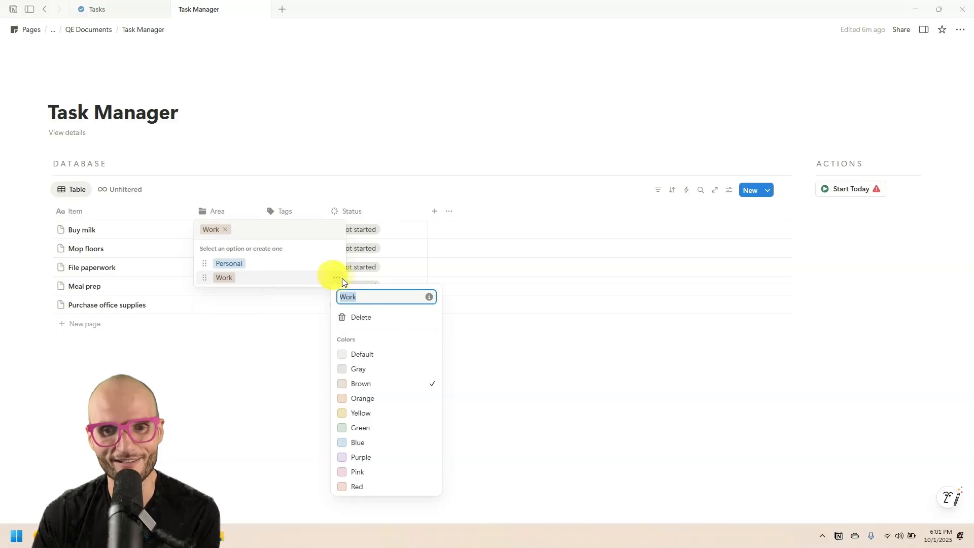
click(383, 423)
click(252, 192)
key(Escape)
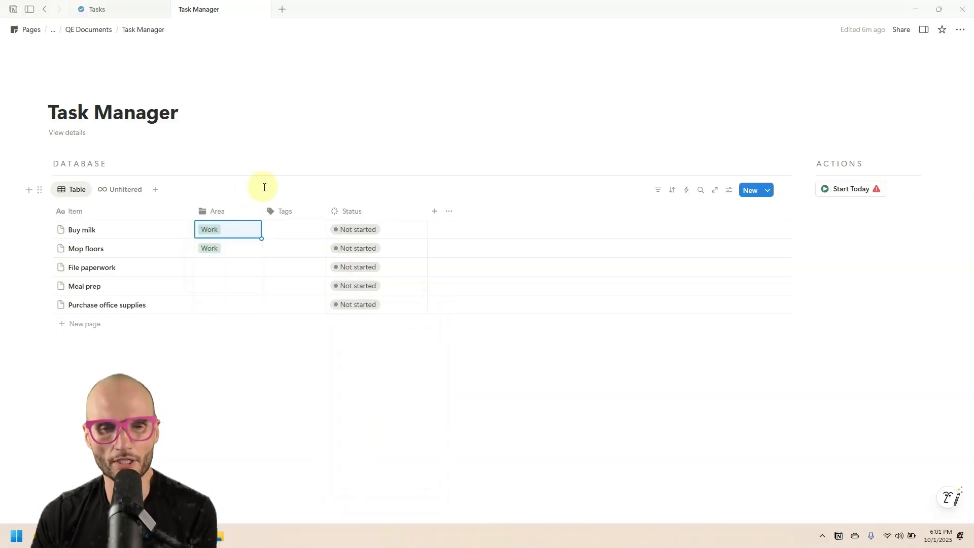
Step: Set the Area of both Buy milk and Mop floors to Personal
click(228, 233)
click(247, 264)
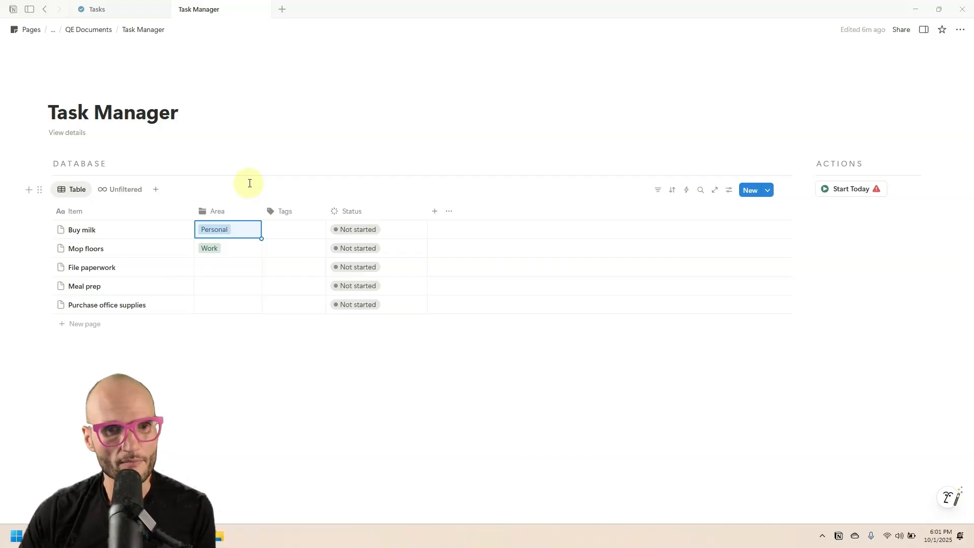
click(219, 249)
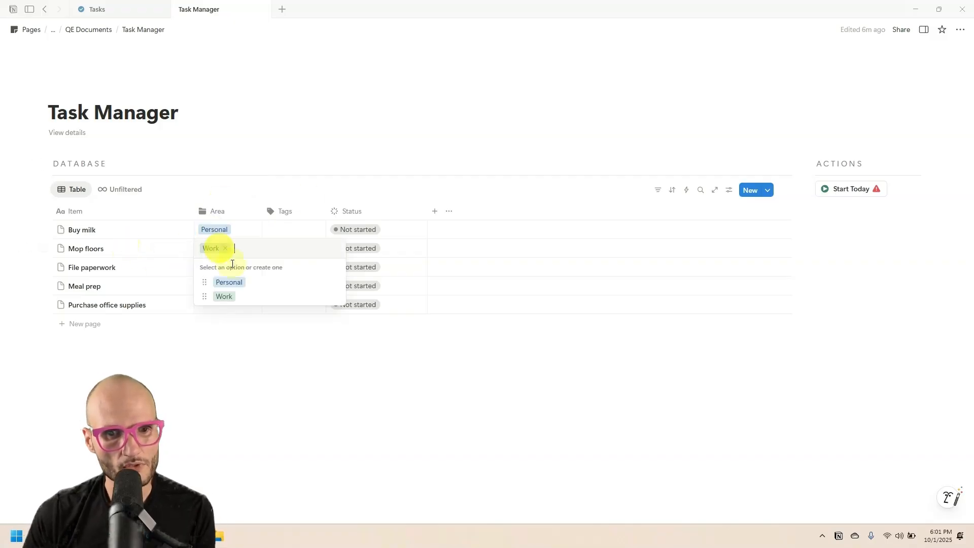
click(248, 285)
Step: Set the Area to Work for File paperwork and Purchase office supplies, and to Personal for Meal prep
click(233, 271)
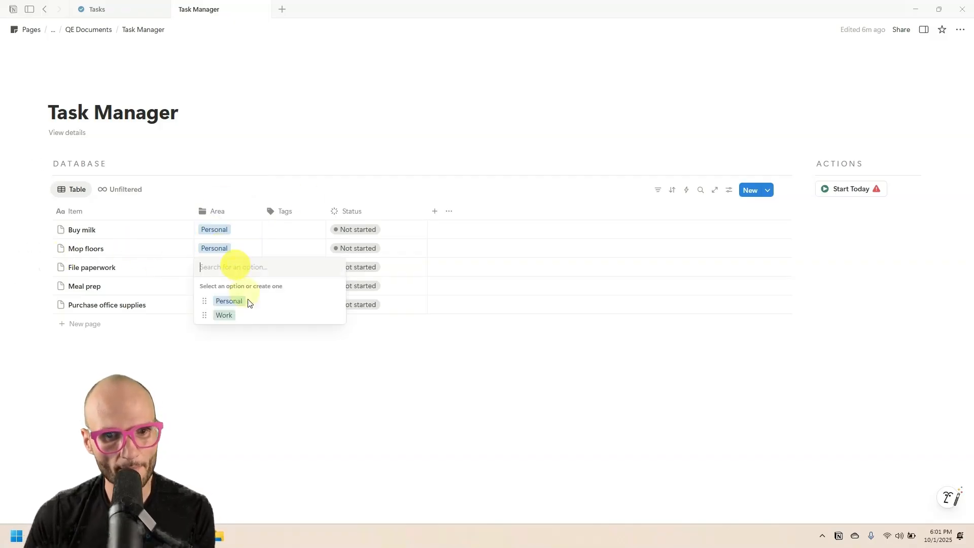
click(256, 320)
click(228, 289)
click(251, 323)
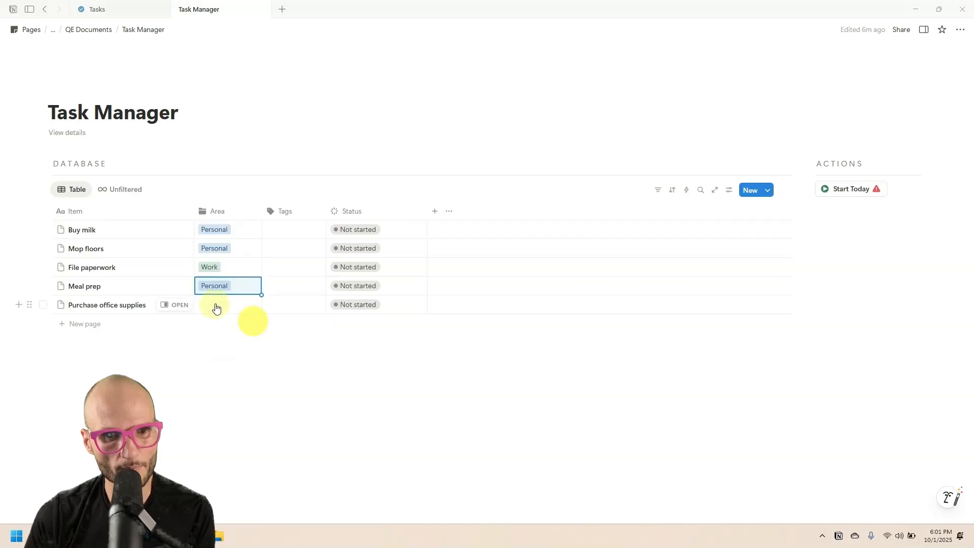
click(216, 307)
click(239, 352)
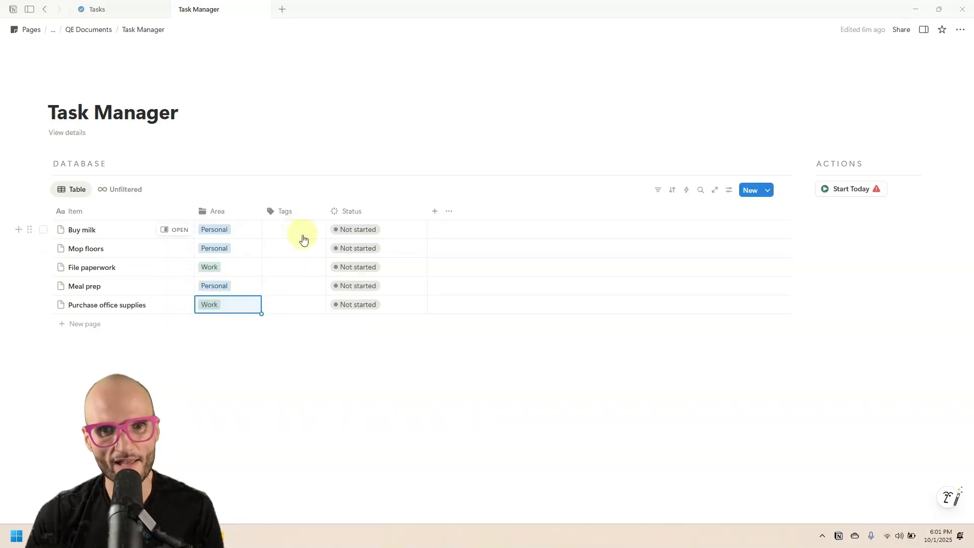
Step: Tag Mop floors with a new "Household" option in the Default color
click(300, 248)
text(Household)
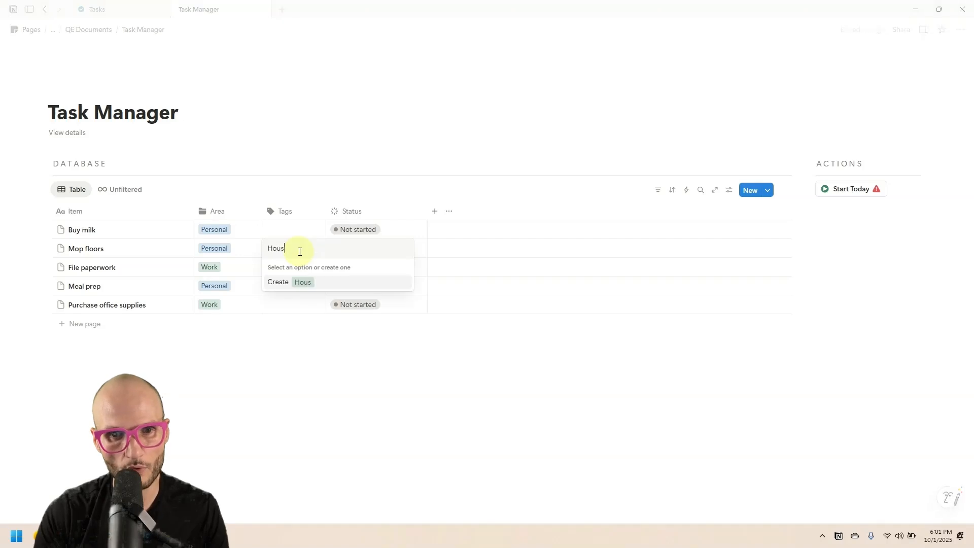
key(Return)
click(406, 282)
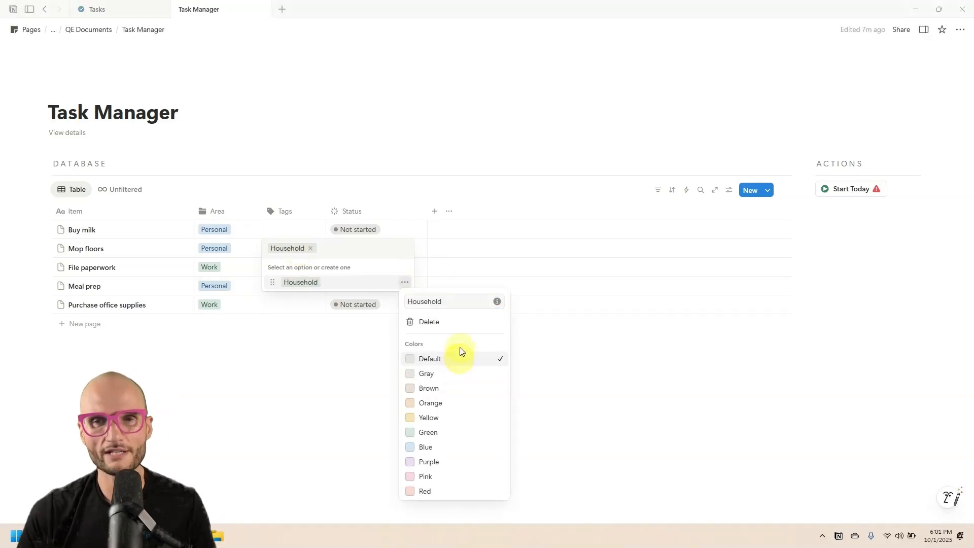
key(Escape)
key(Escape)
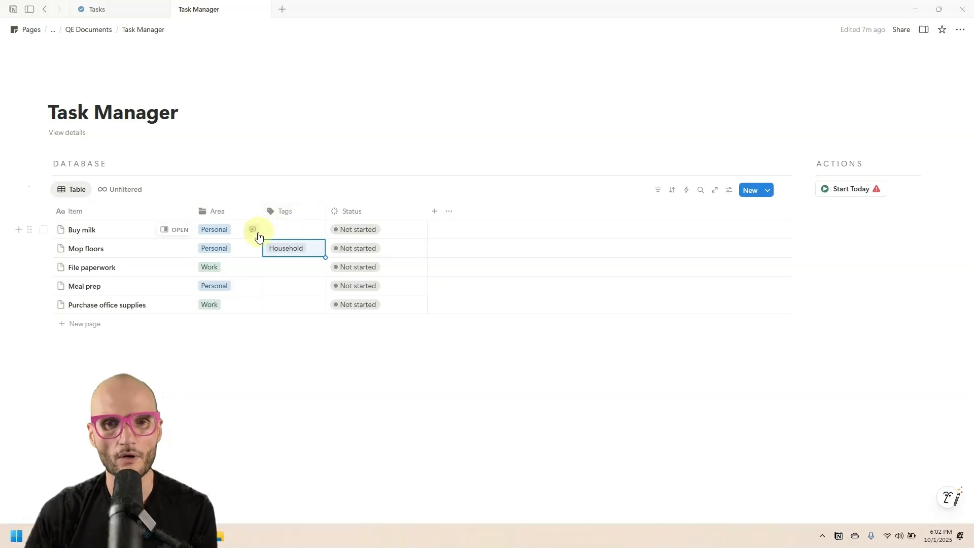
Step: Set the Tags property's options to sort alphabetically
click(290, 216)
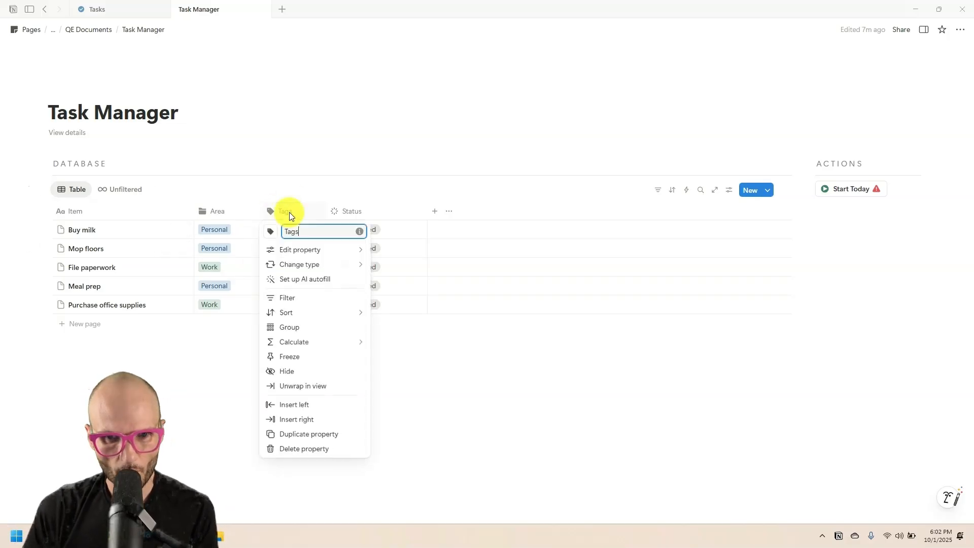
mouse_move(308, 250)
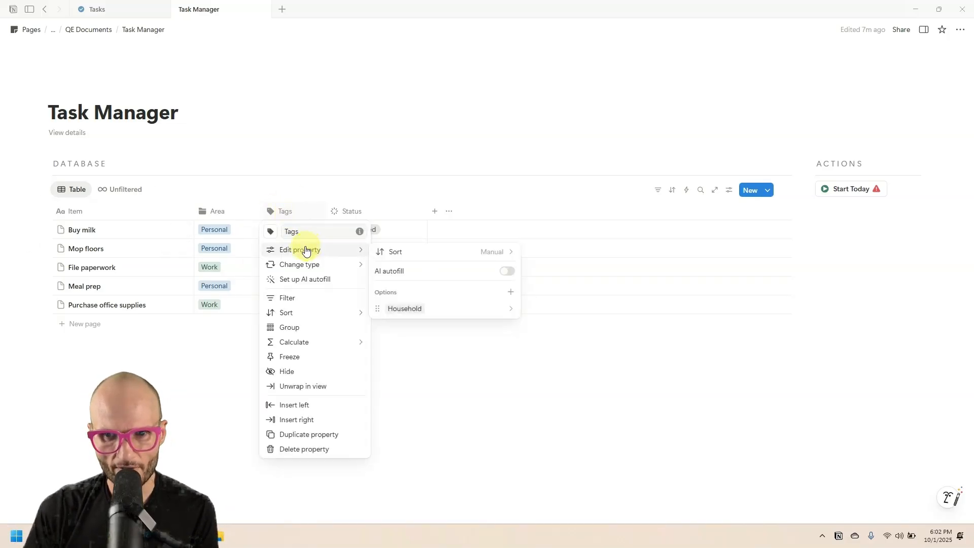
click(501, 250)
click(476, 284)
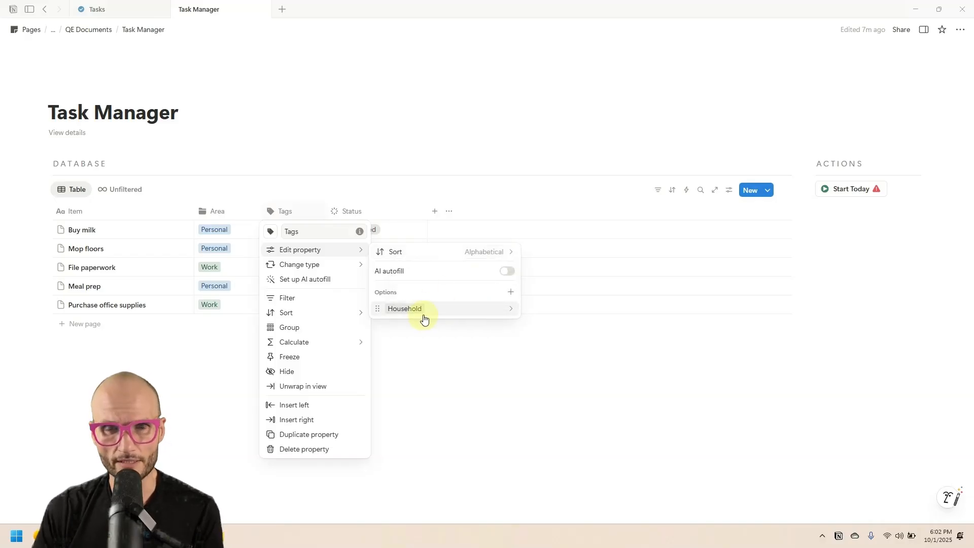
Step: Add a "Fitness" option to the Tags property in the Default color
click(511, 293)
text(Fitness)
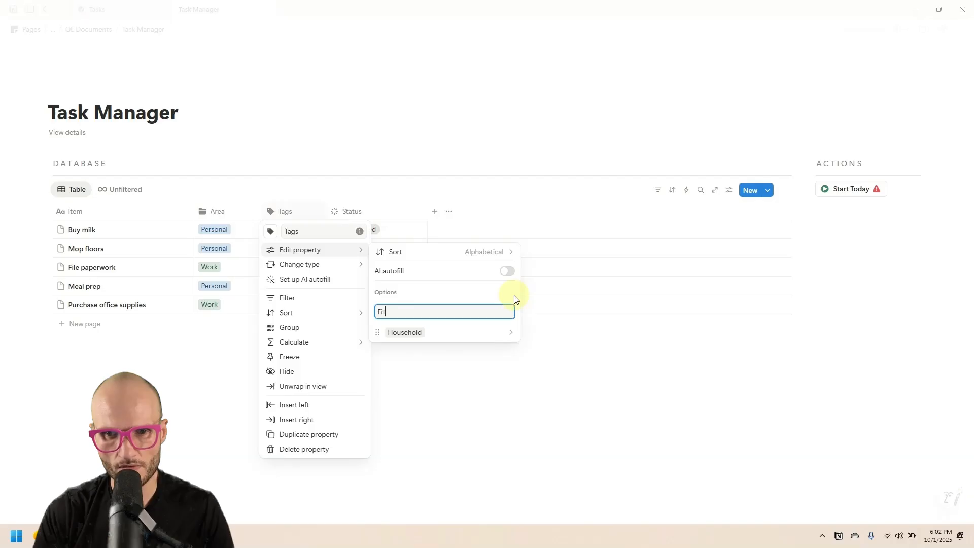
key(Return)
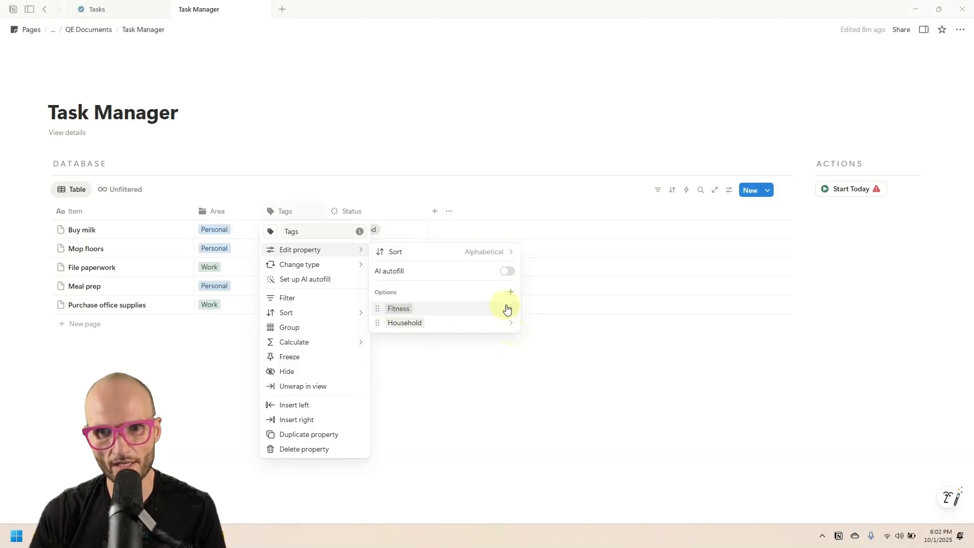
click(506, 306)
click(409, 272)
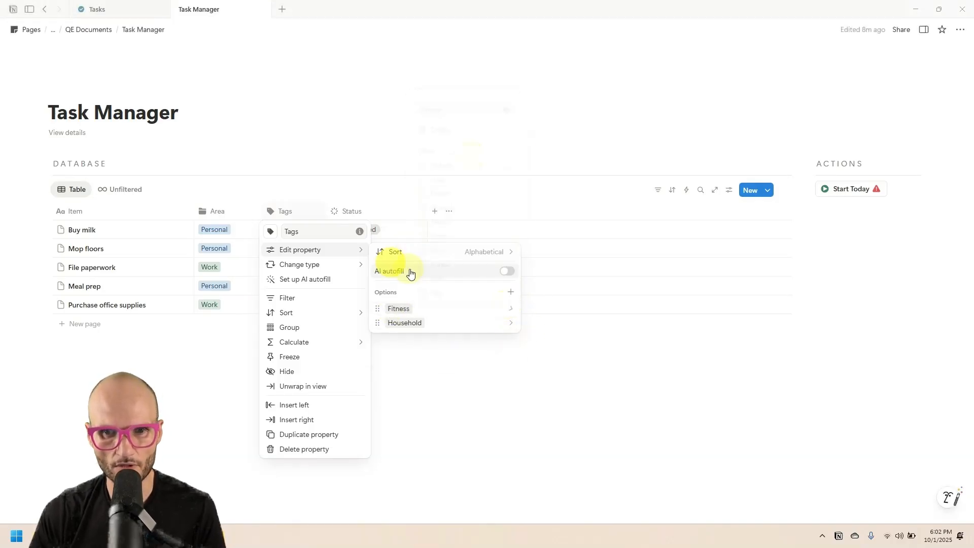
Step: Add a "Nutrition" option to the Tags property and give it the Default color
click(510, 294)
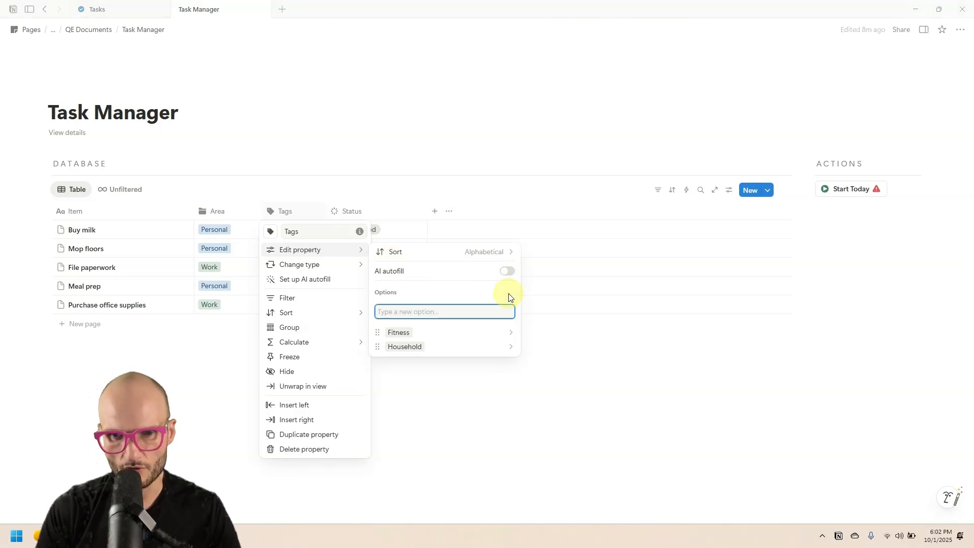
text(Nutrition)
key(Return)
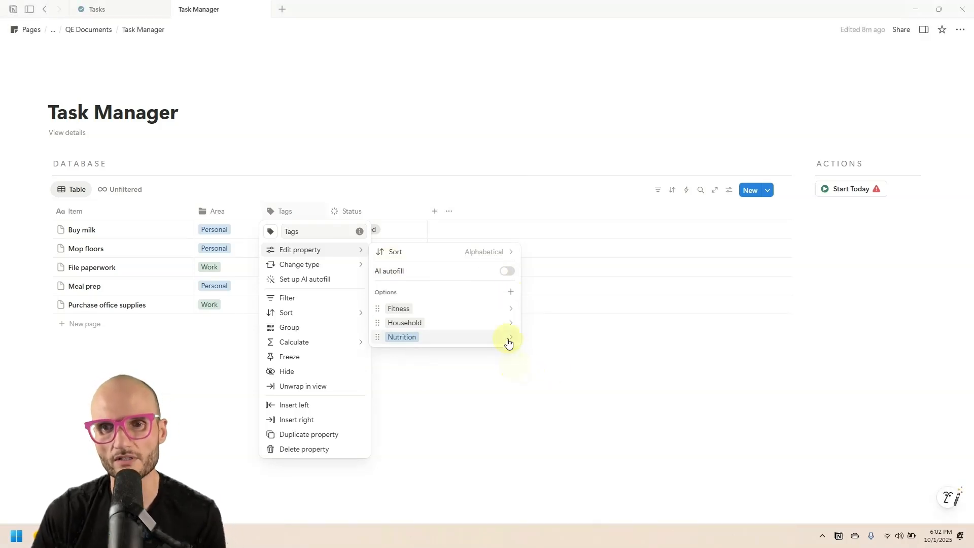
click(509, 339)
click(472, 193)
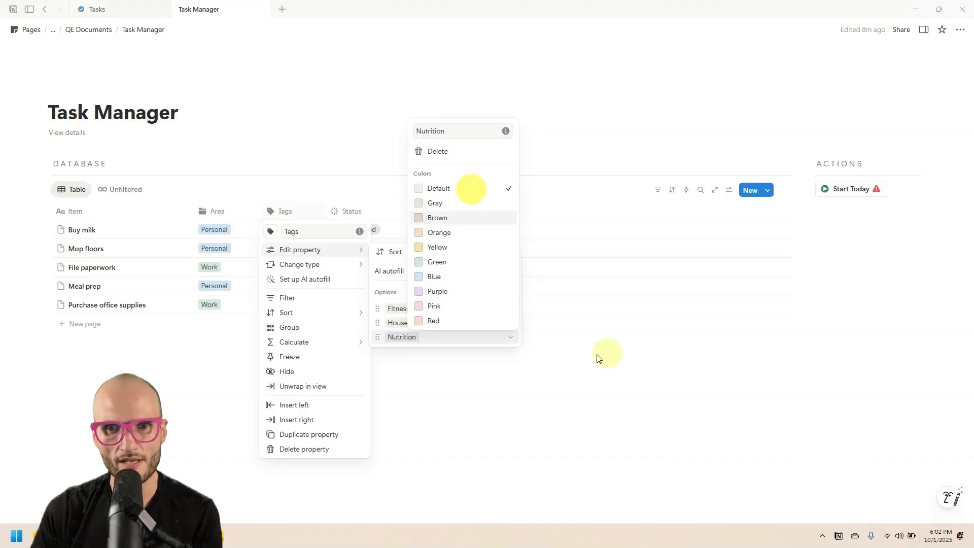
click(445, 354)
click(471, 384)
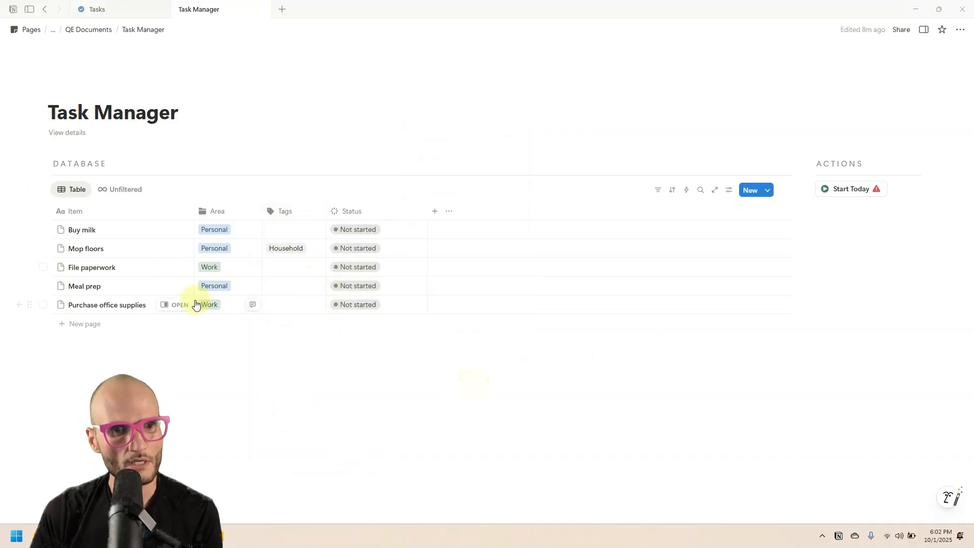
Step: Tag both Buy milk and Meal prep with the existing Nutrition option
click(285, 233)
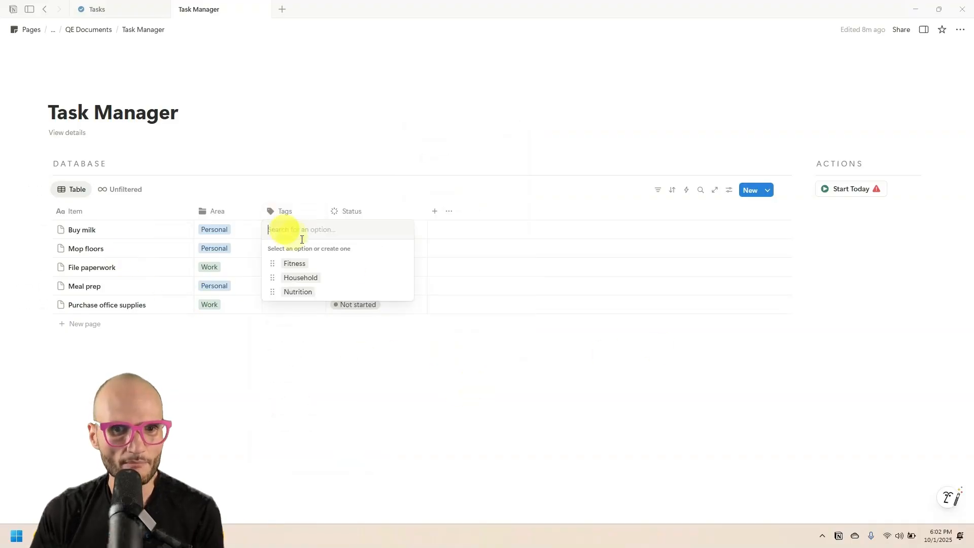
click(348, 289)
click(138, 235)
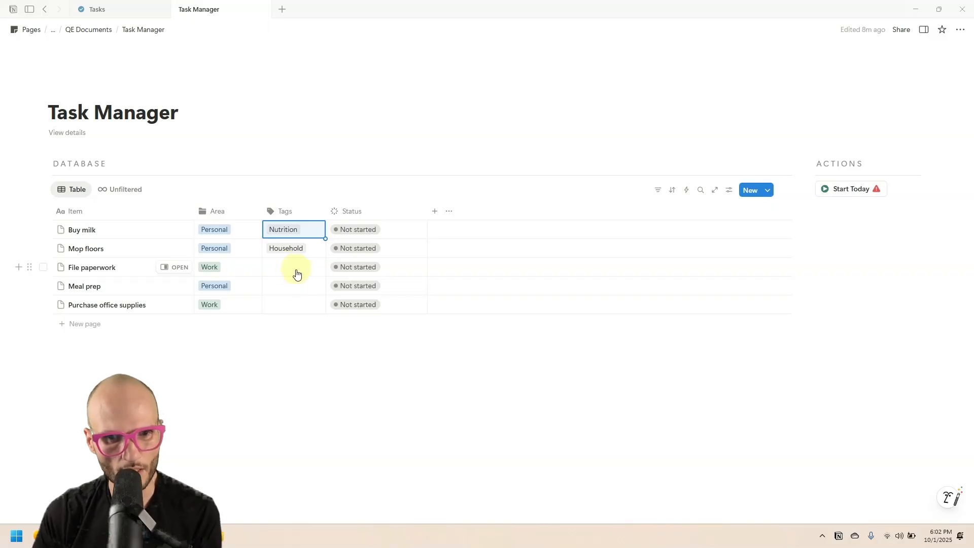
click(297, 274)
click(335, 354)
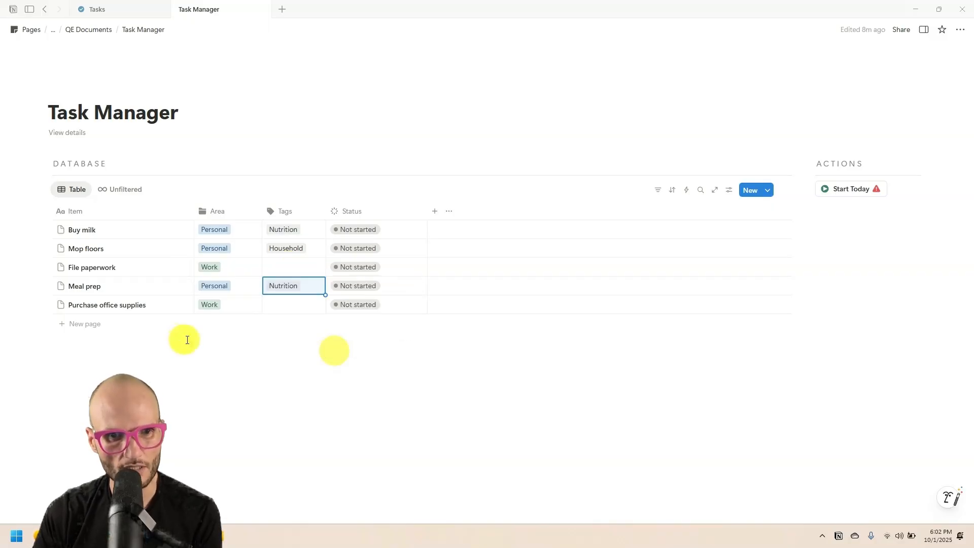
click(282, 310)
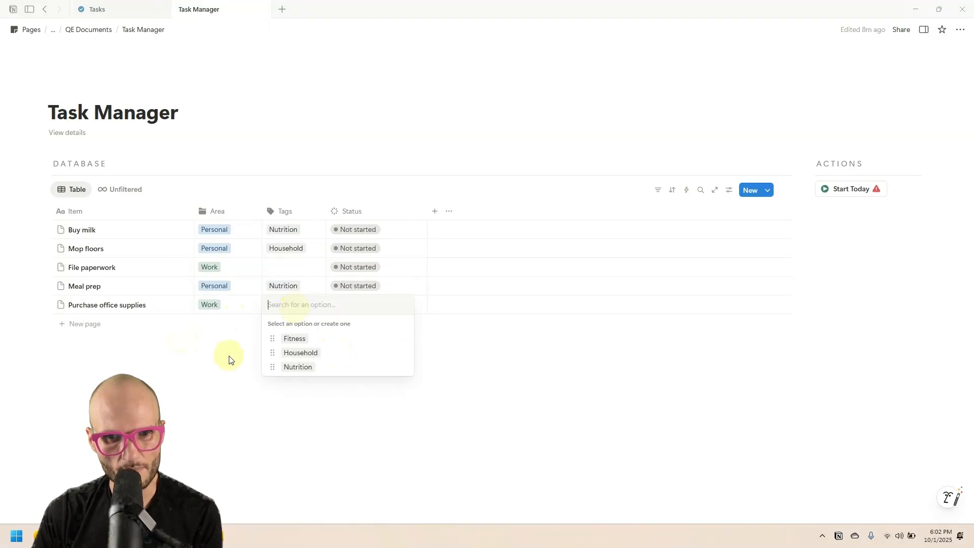
key(Escape)
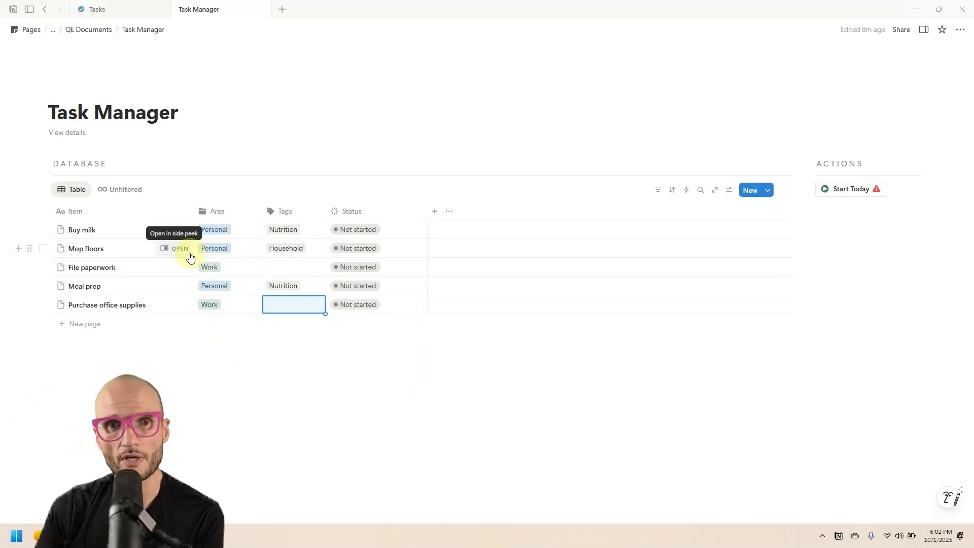
Step: Rename the Table view to "Main" and give it the bulleted-list icon
click(79, 192)
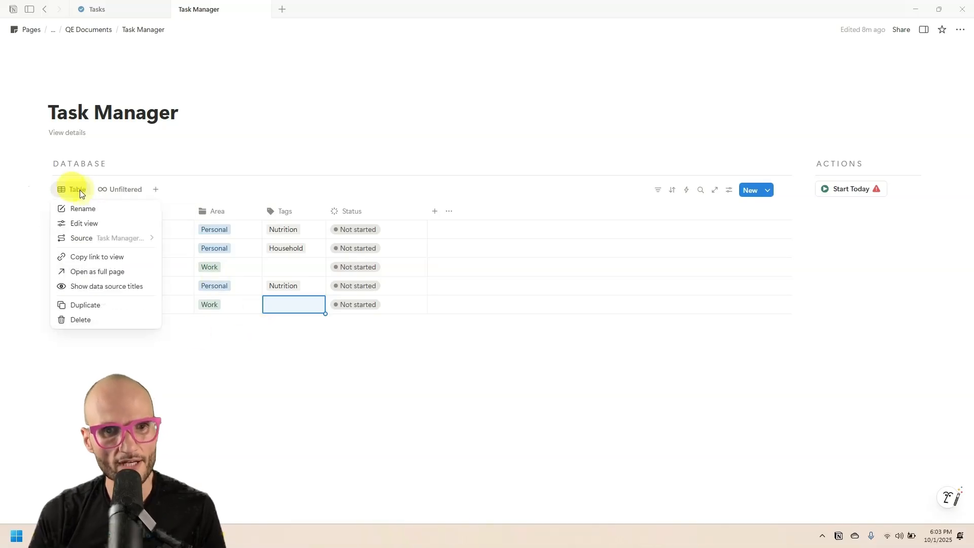
click(83, 223)
text(Main)
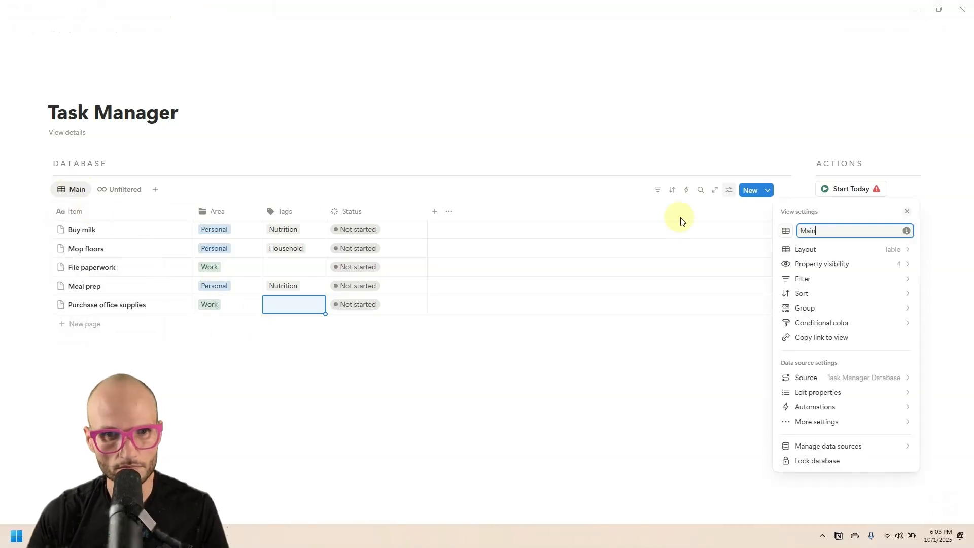
click(787, 232)
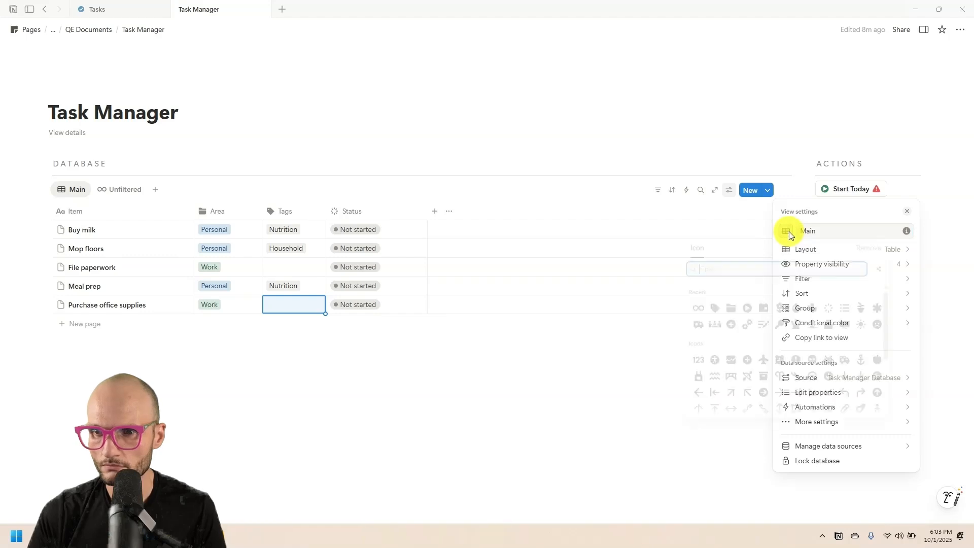
click(845, 308)
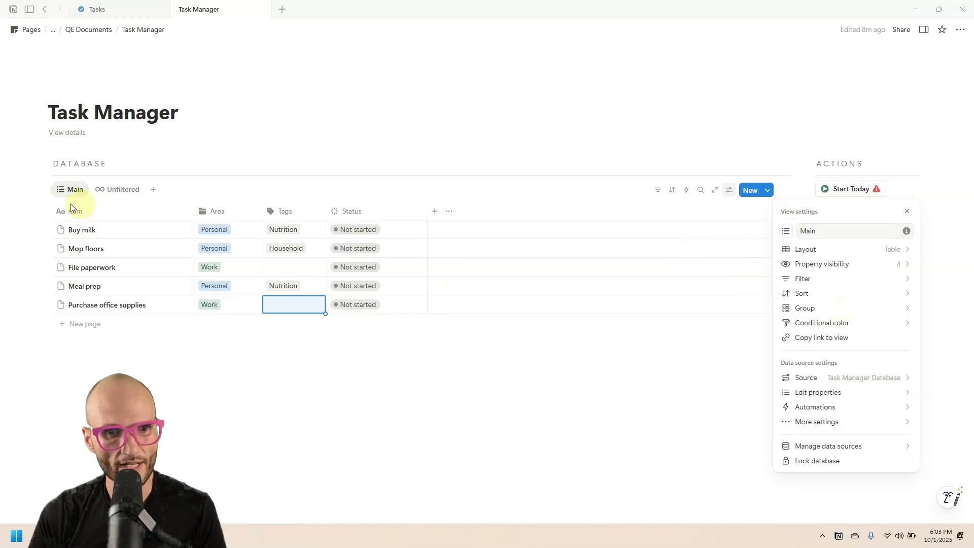
key(Escape)
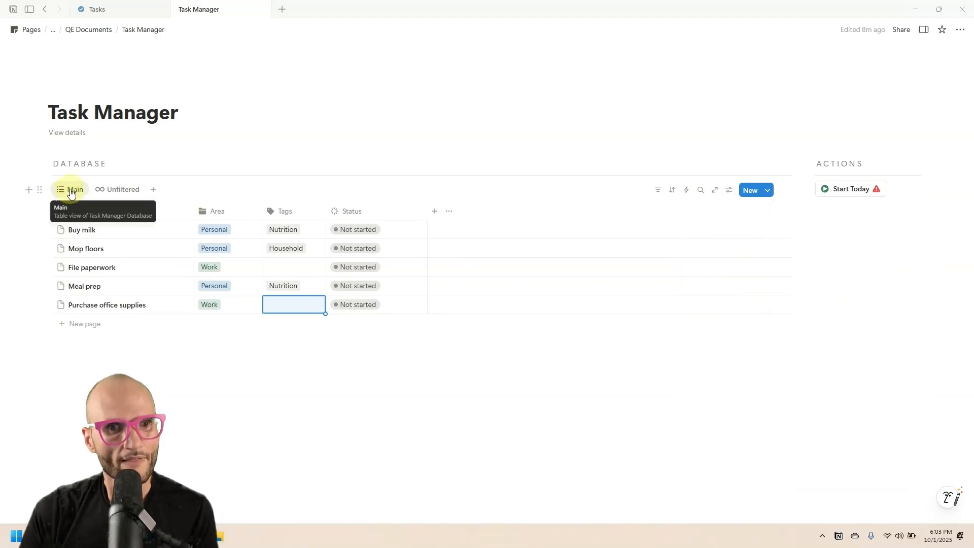
Step: Duplicate the Main view and place the copy between Main and Unfiltered
click(71, 191)
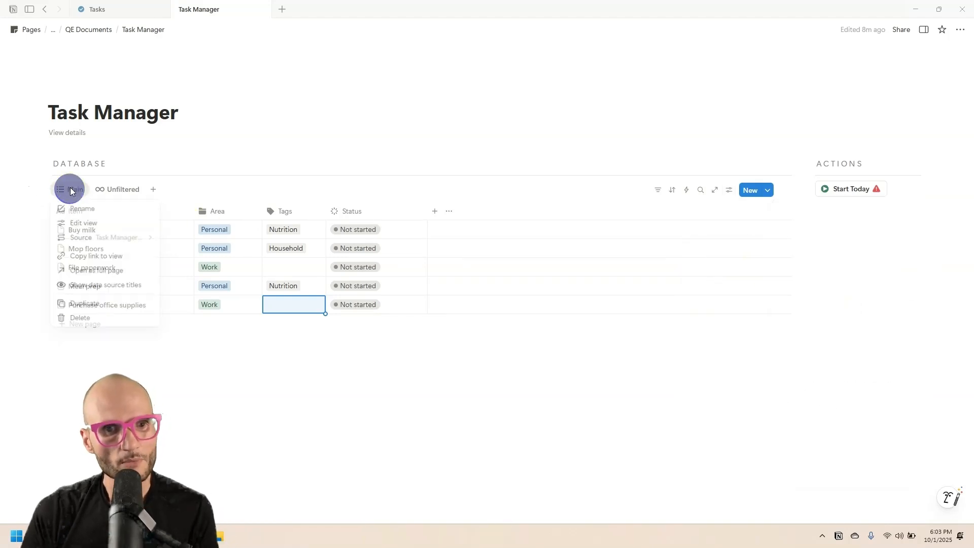
click(119, 303)
key(Escape)
drag(174, 189, 112, 189)
Step: Rename the copied view to "Area" and give it the folder icon
click(114, 188)
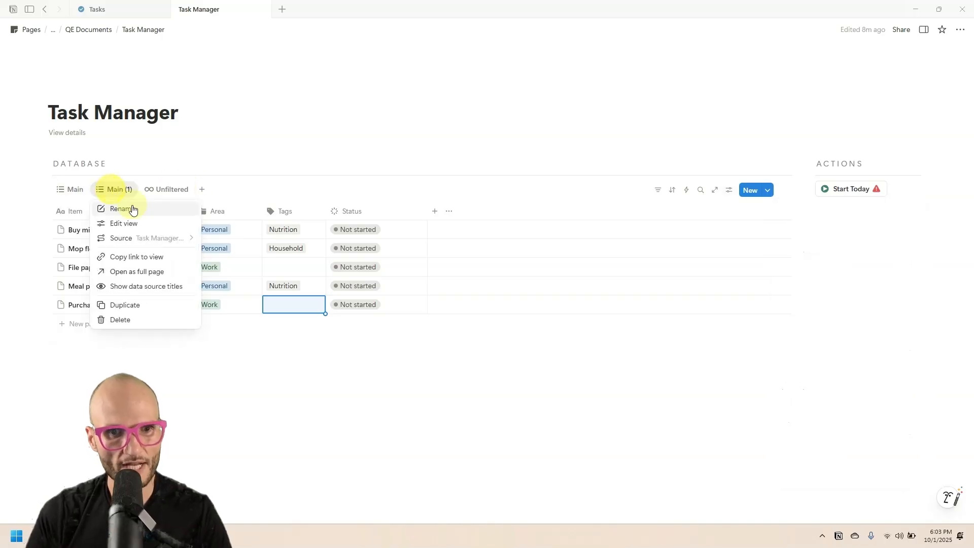
click(133, 209)
key(ctrl+a)
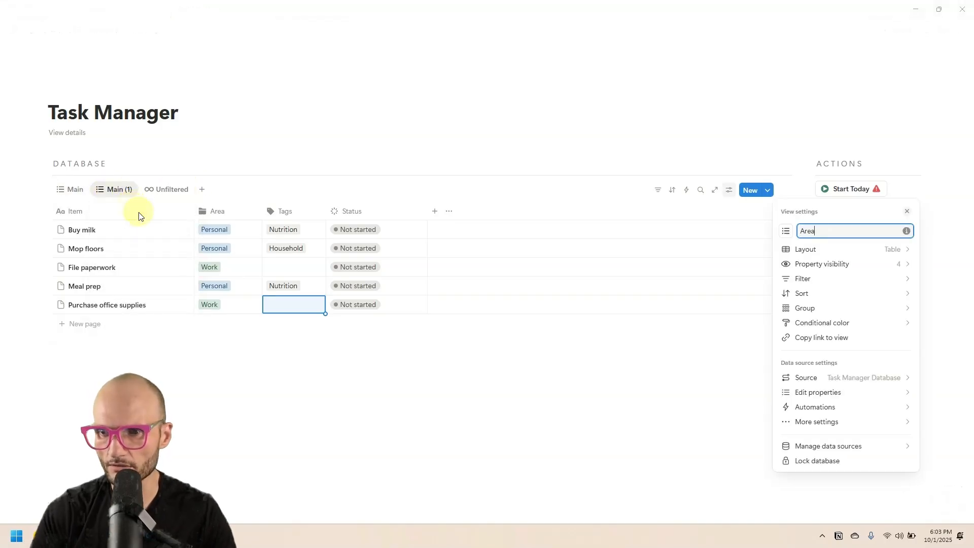
click(785, 231)
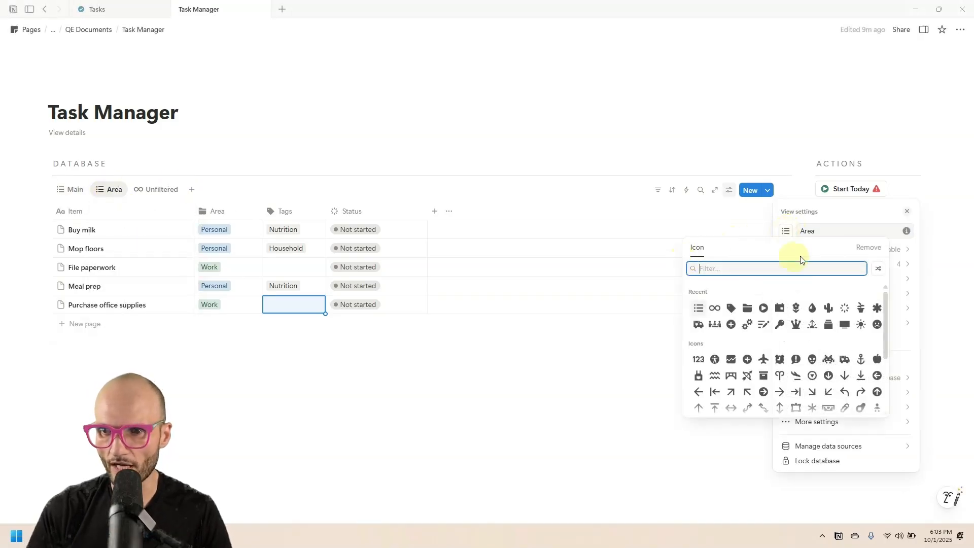
click(747, 308)
click(255, 152)
Step: Group the Area view by the Area property and narrow its Item column slightly
click(228, 211)
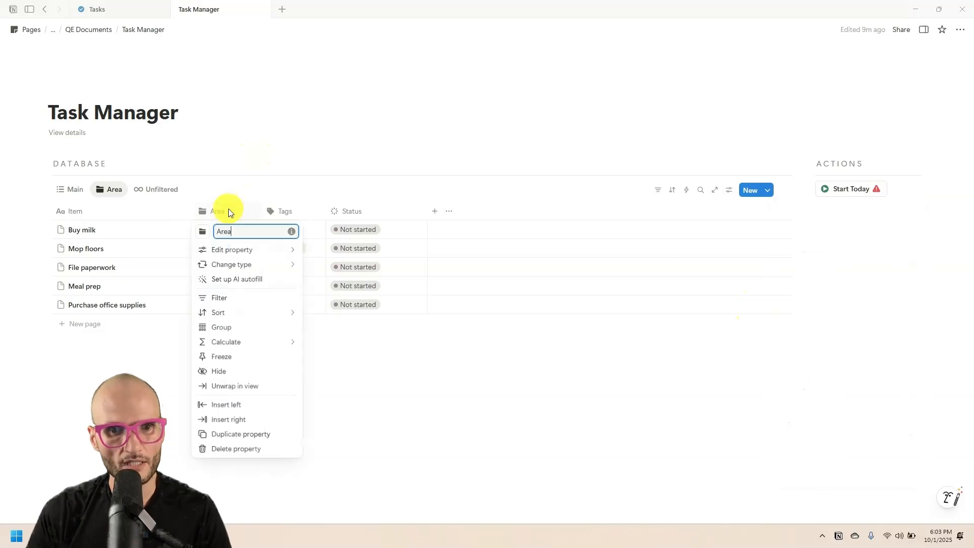
click(251, 330)
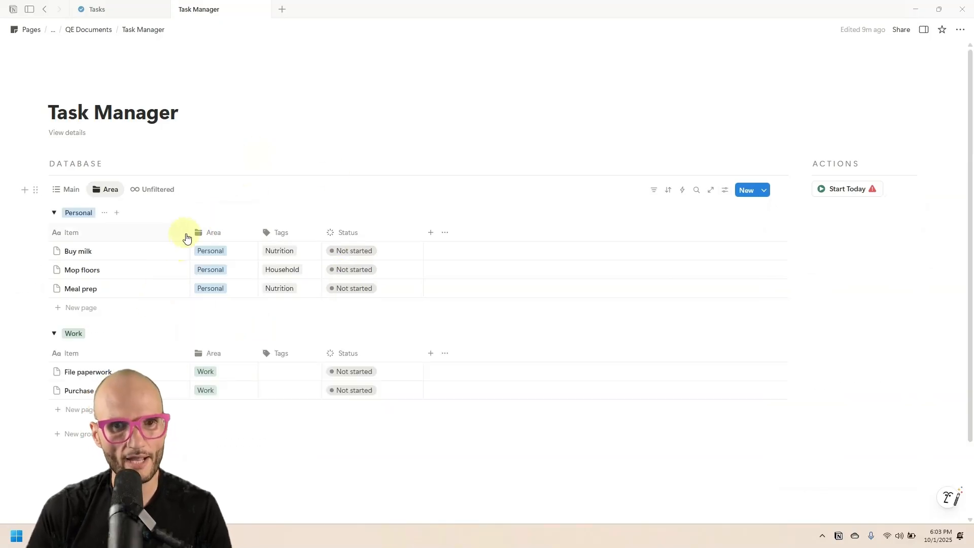
drag(189, 233, 165, 239)
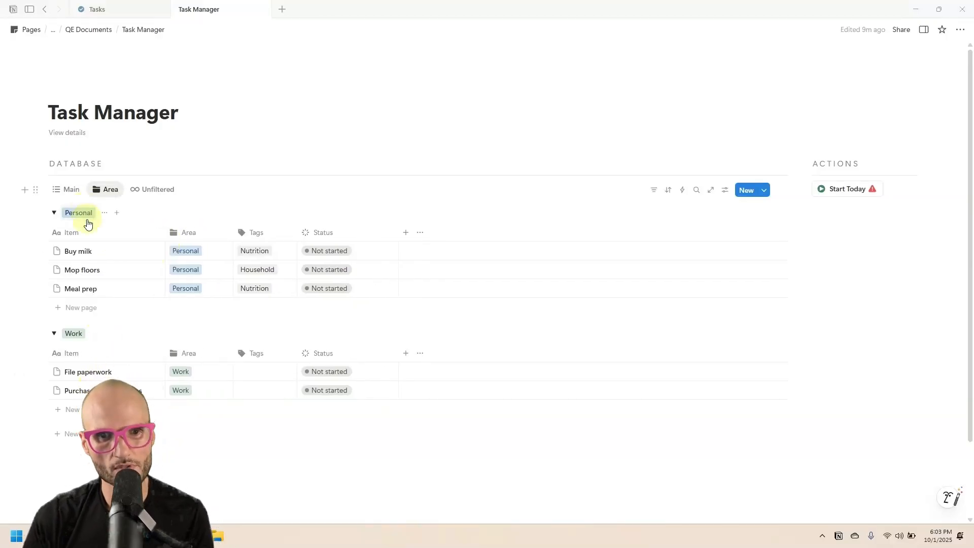
Step: Duplicate the Main view again and place the new copy between Area and Unfiltered
click(67, 189)
click(68, 189)
click(106, 301)
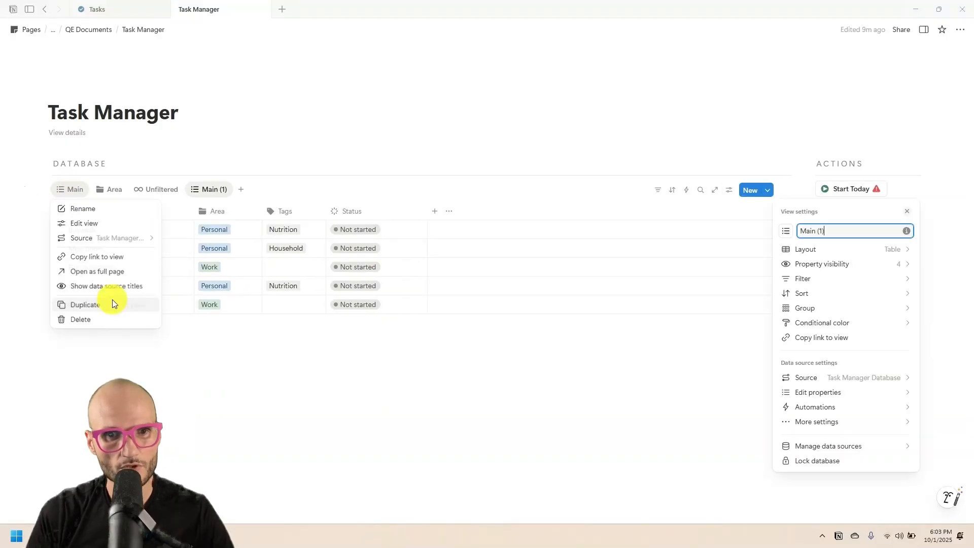
drag(199, 186, 156, 189)
Step: Rename the new view copy to "Tags" and give it the tag icon
click(156, 189)
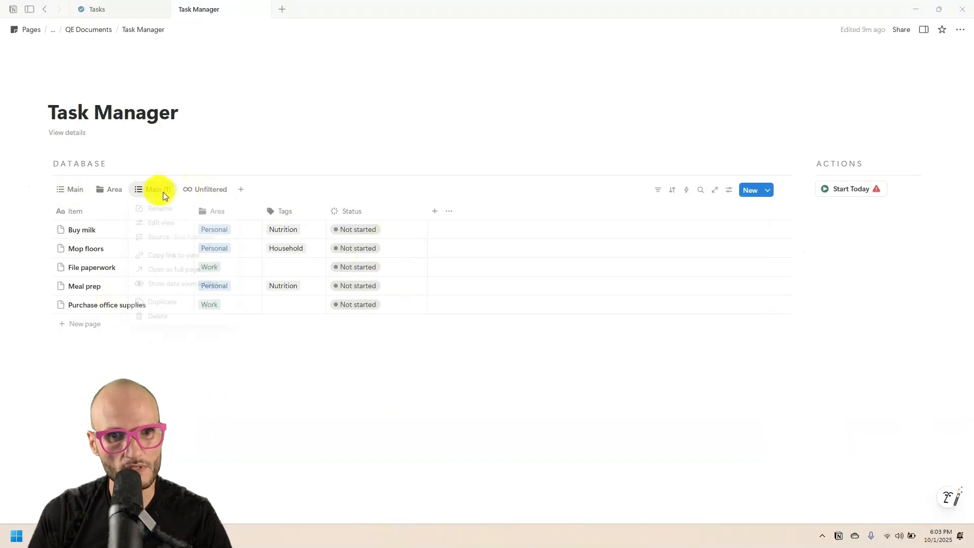
click(189, 208)
text(Tags)
click(782, 231)
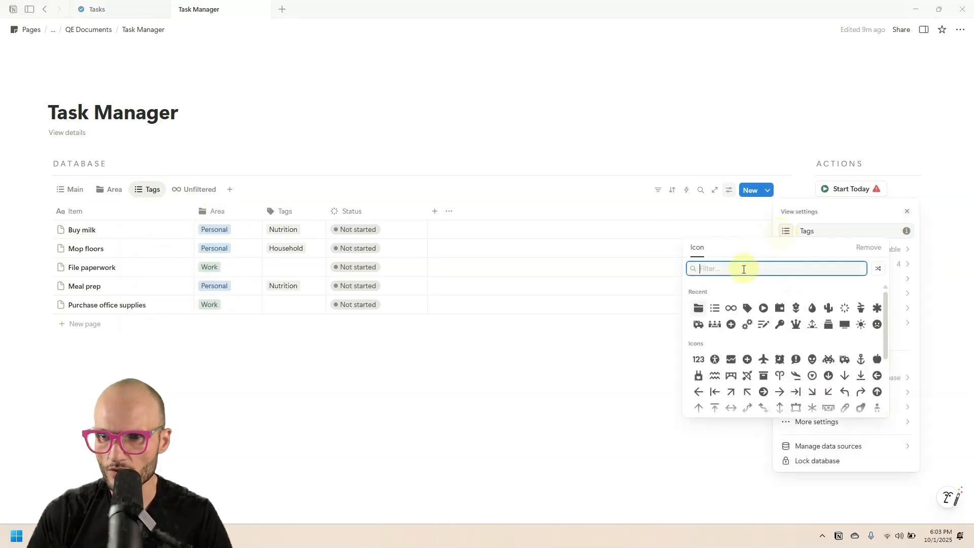
click(748, 310)
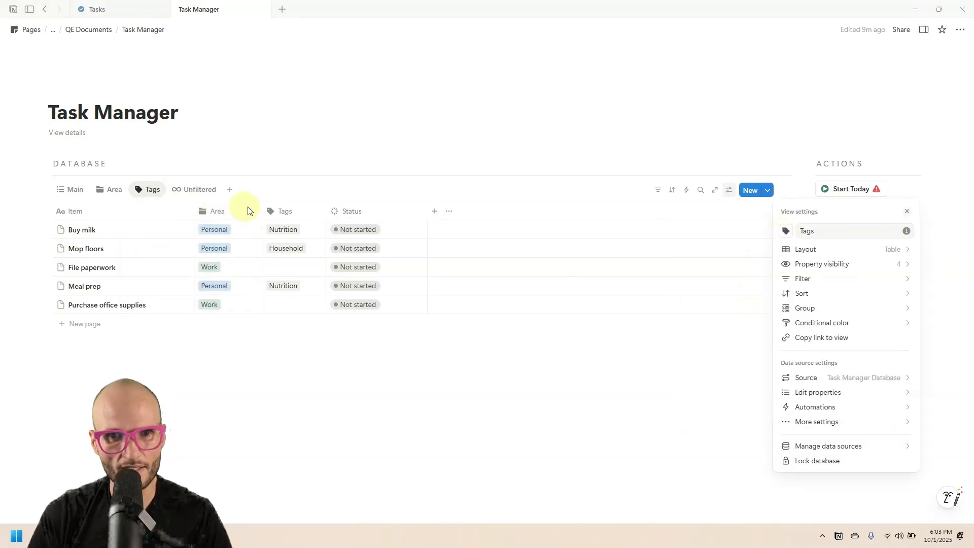
Step: Group the Tags view by the Tags property
click(288, 213)
click(288, 213)
click(336, 332)
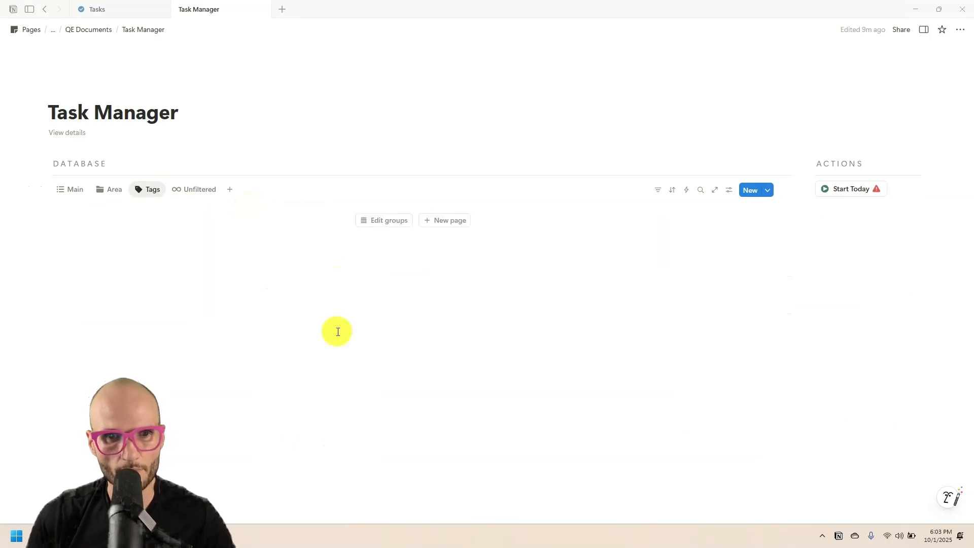
Step: In the Main view, set Meal prep's status to Done and Buy milk's status to Today
click(75, 192)
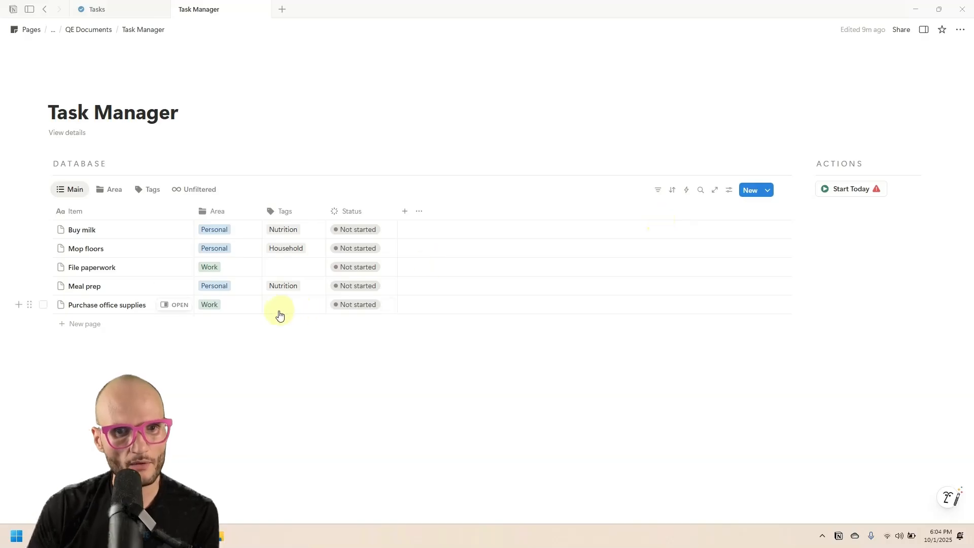
click(357, 286)
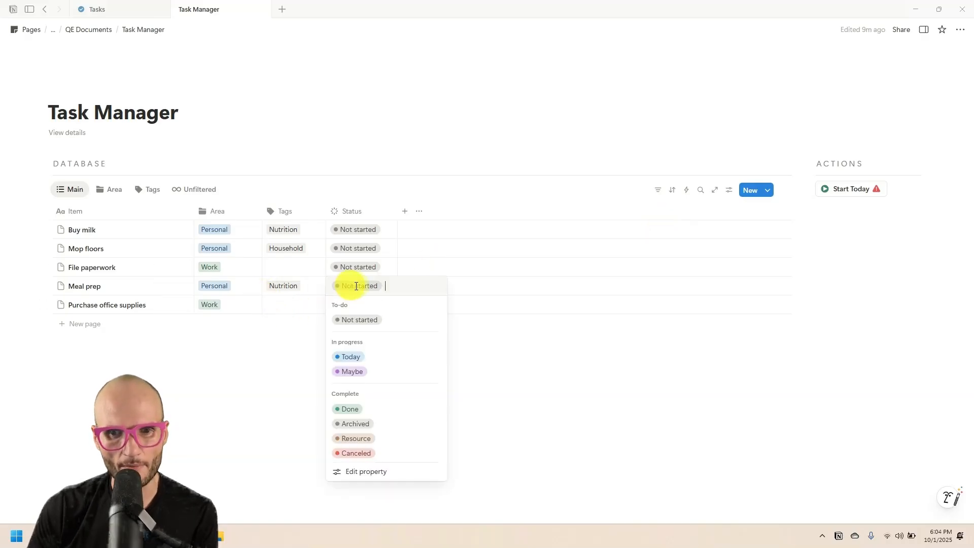
click(383, 410)
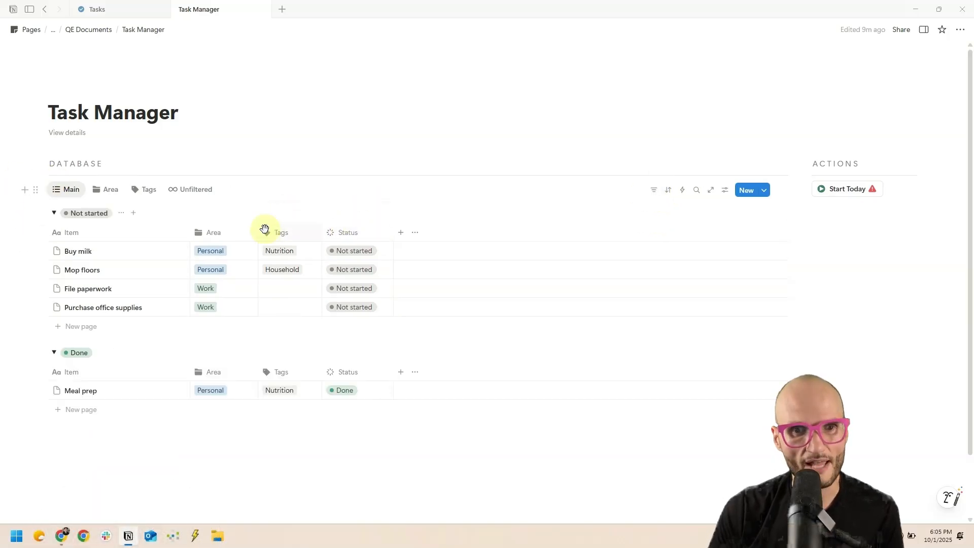
click(353, 250)
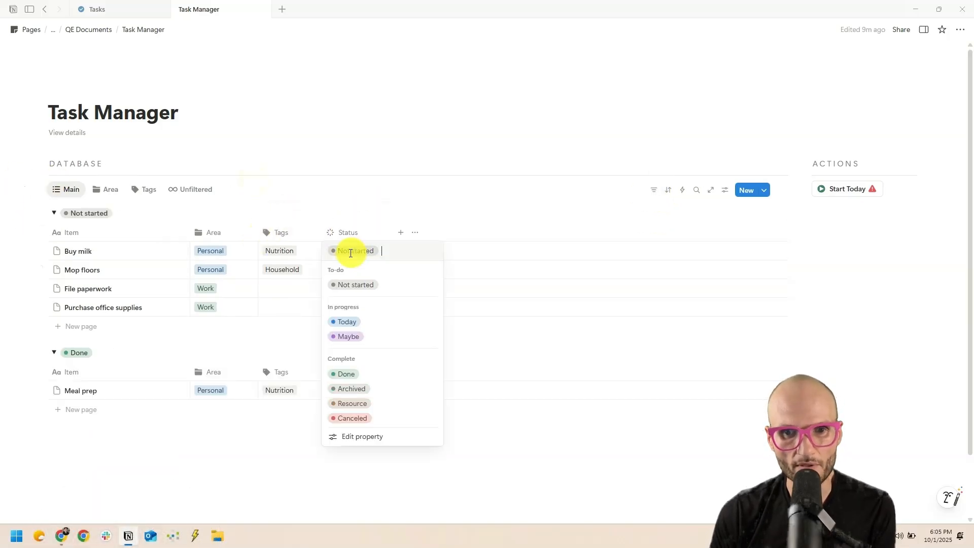
click(357, 321)
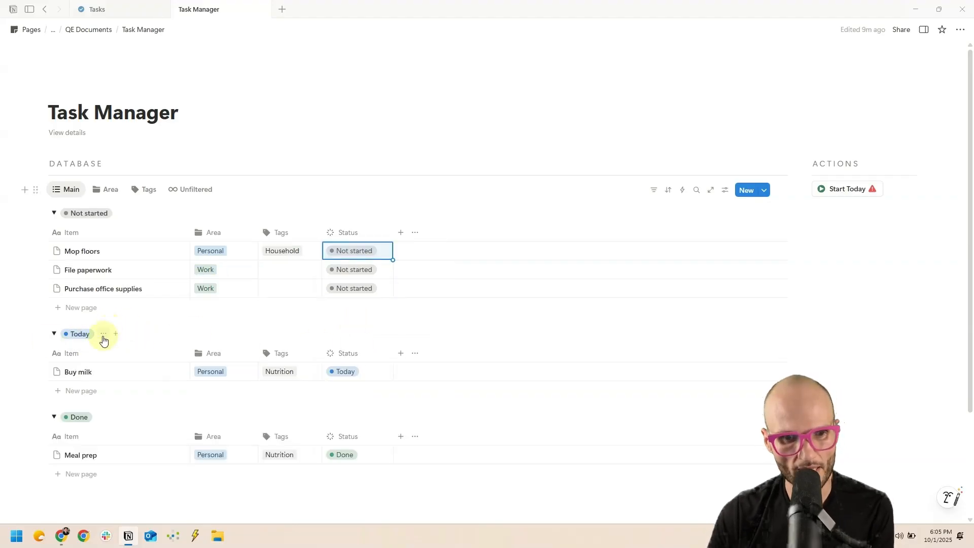
scroll(82, 342, down, 2)
scroll(79, 340, up, 2)
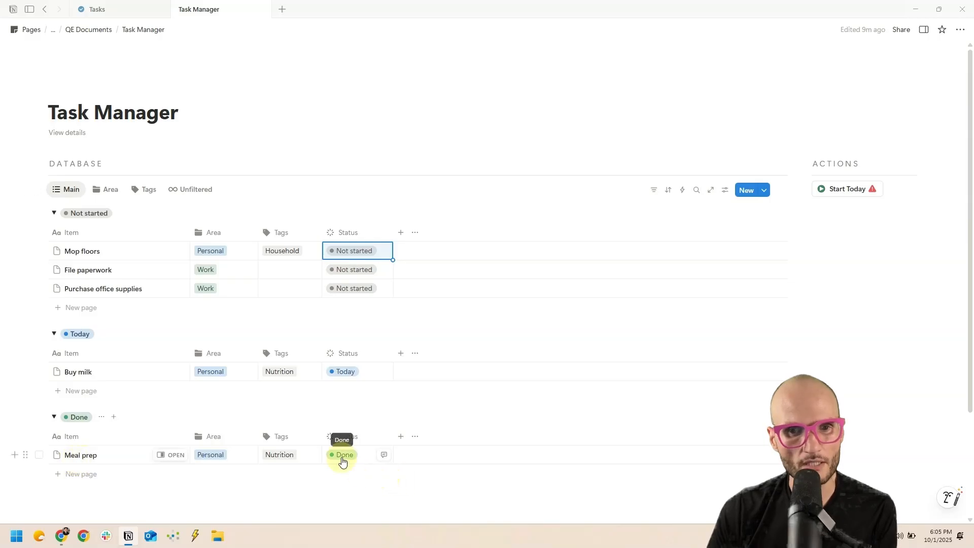
Step: Set the status of File paperwork to Archived in the Main view
click(363, 276)
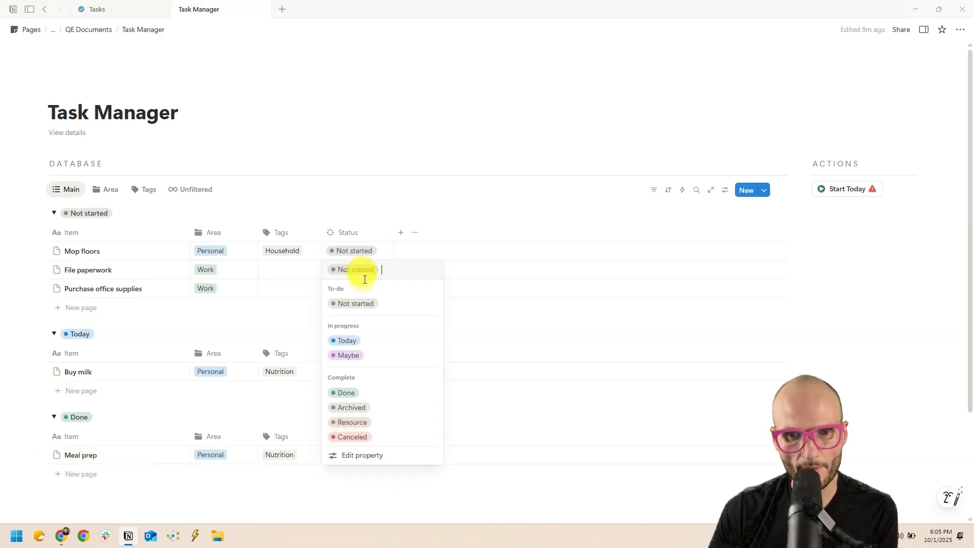
click(375, 408)
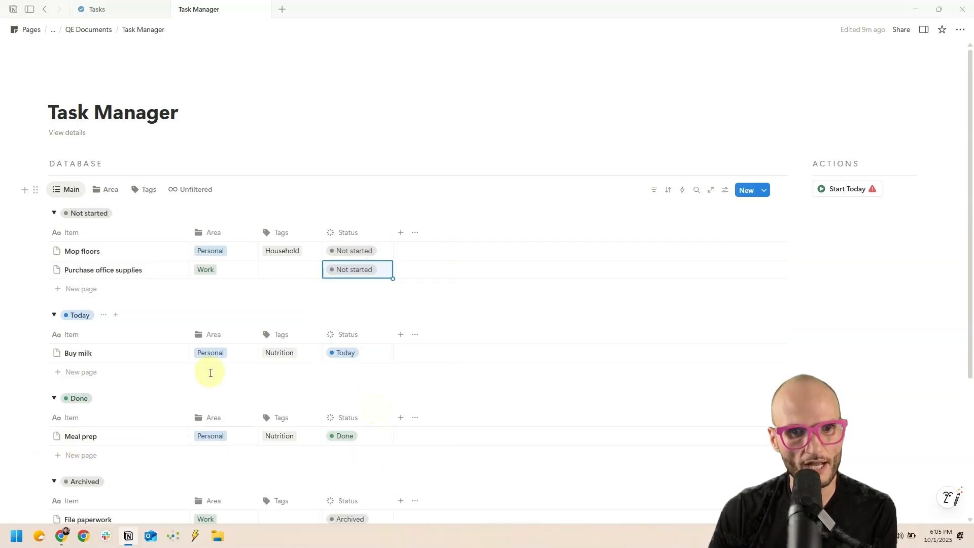
scroll(211, 372, down, 2)
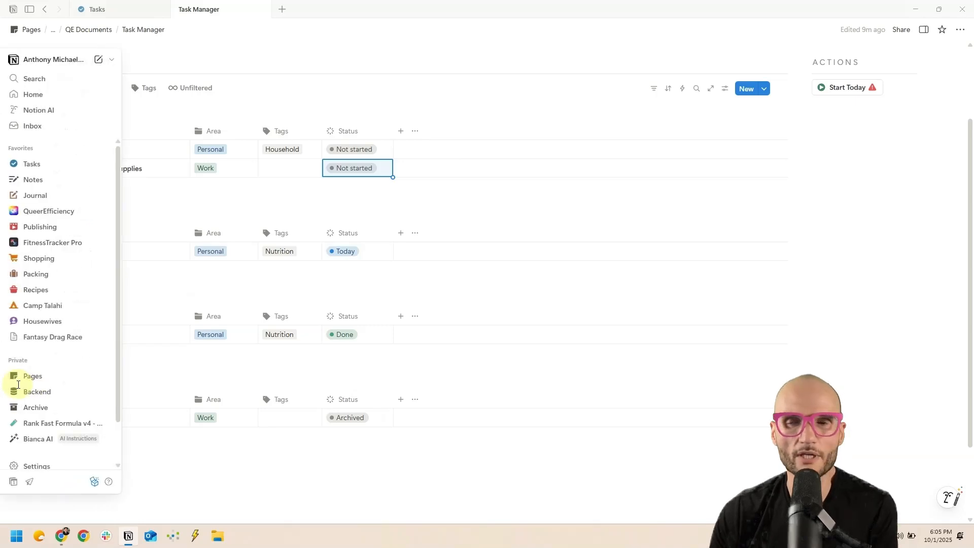
Step: Add an advanced filter rule to the Main view based on Status with the condition Is not
scroll(333, 261, up, 1)
scroll(333, 261, up, 1)
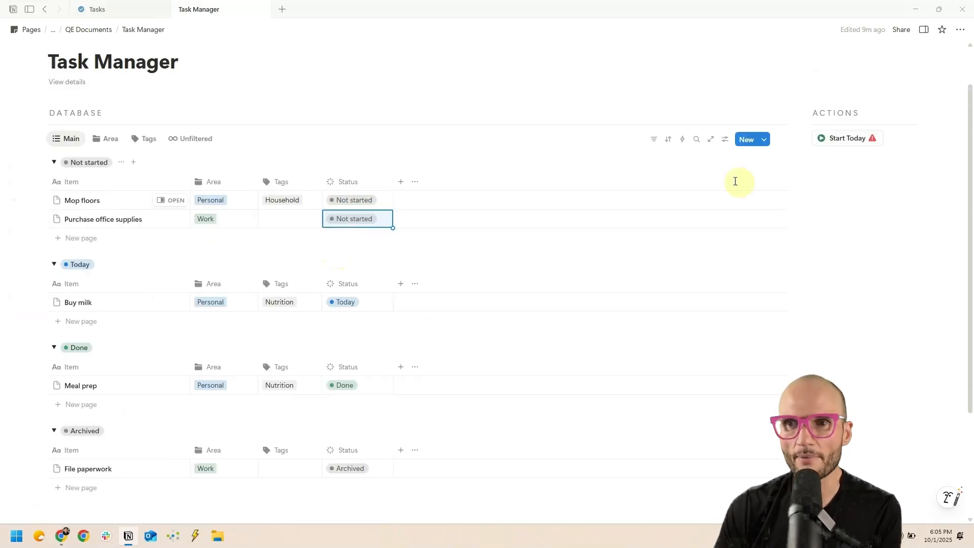
click(654, 142)
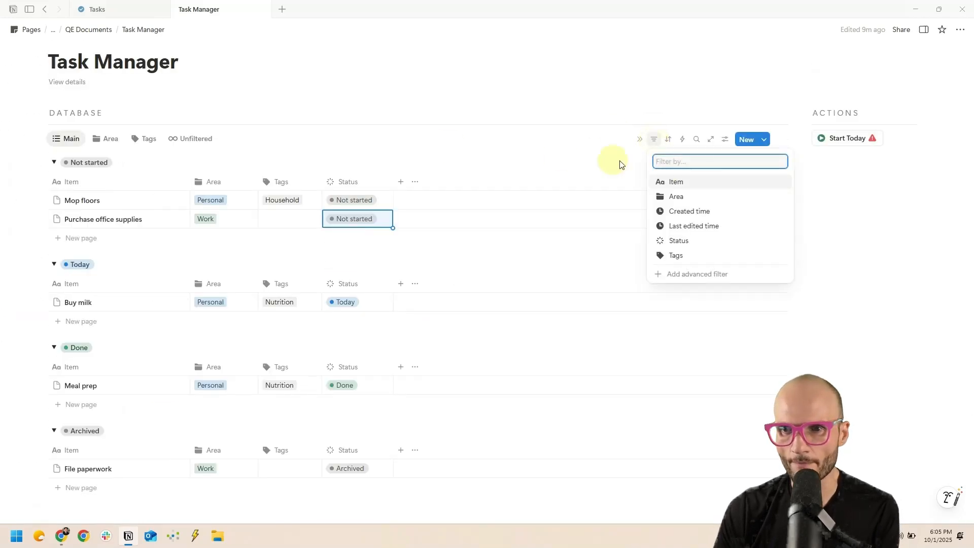
click(697, 274)
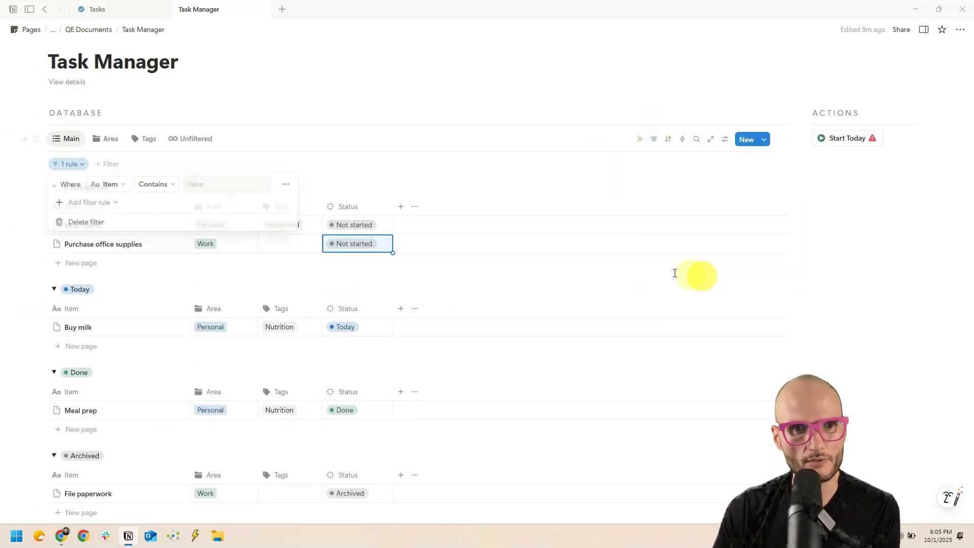
click(111, 186)
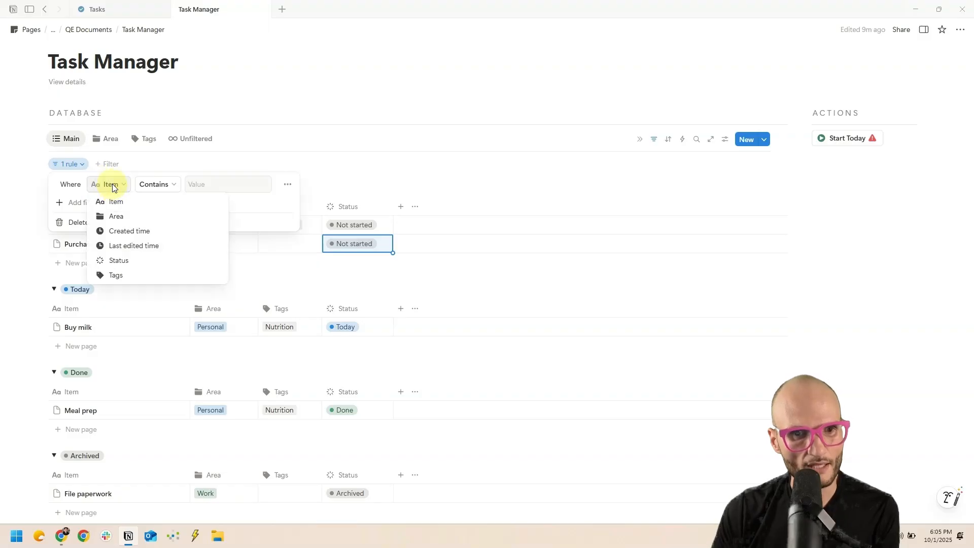
click(148, 258)
click(154, 193)
click(187, 217)
Step: Choose Archived, Resource and Canceled as the statuses the Main view's filter rule excludes
click(220, 191)
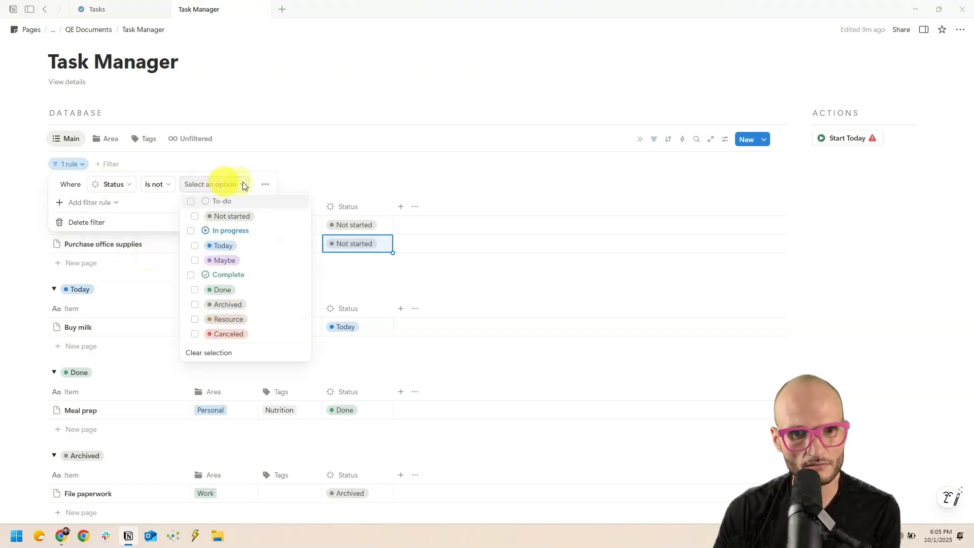
click(196, 306)
click(195, 319)
click(195, 333)
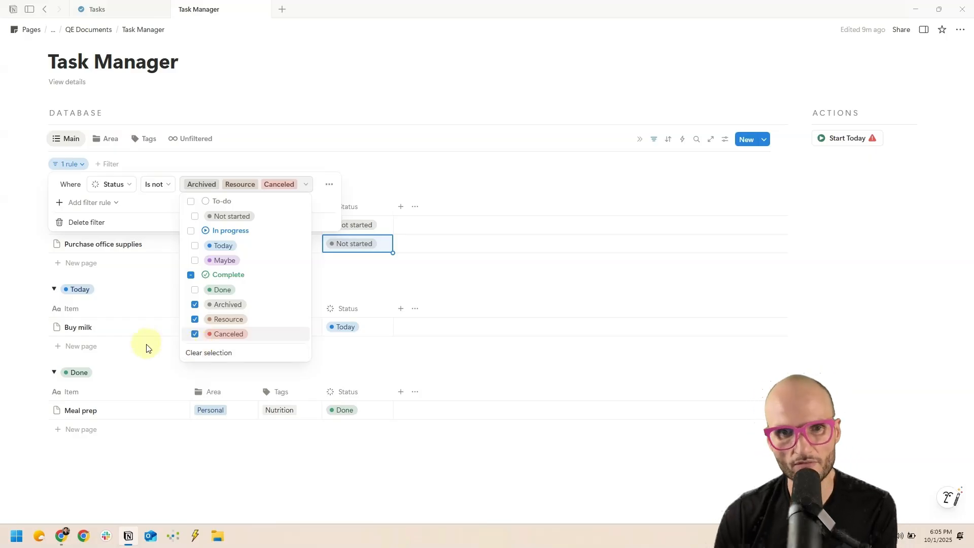
click(279, 126)
click(165, 113)
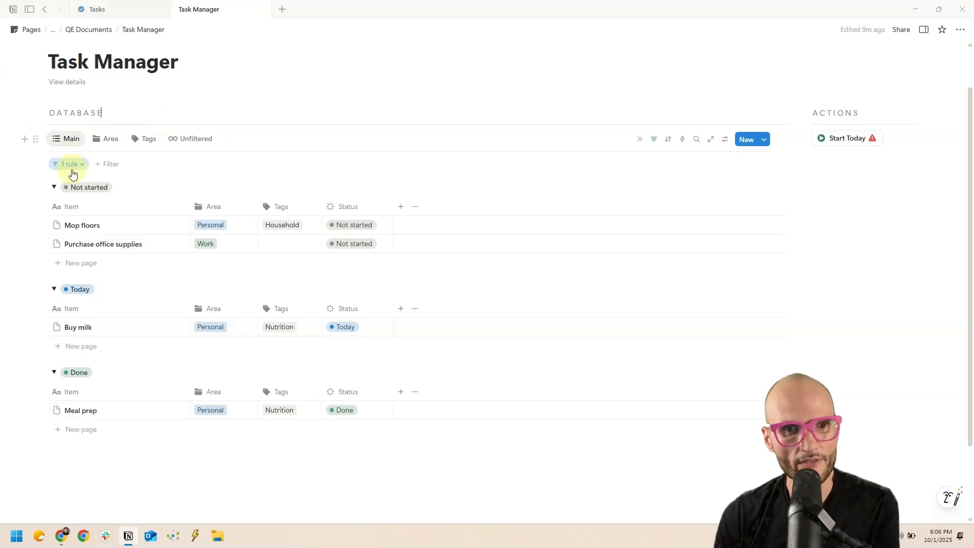
Step: Add a Status filter to the Area view and convert it to an advanced filter
click(106, 138)
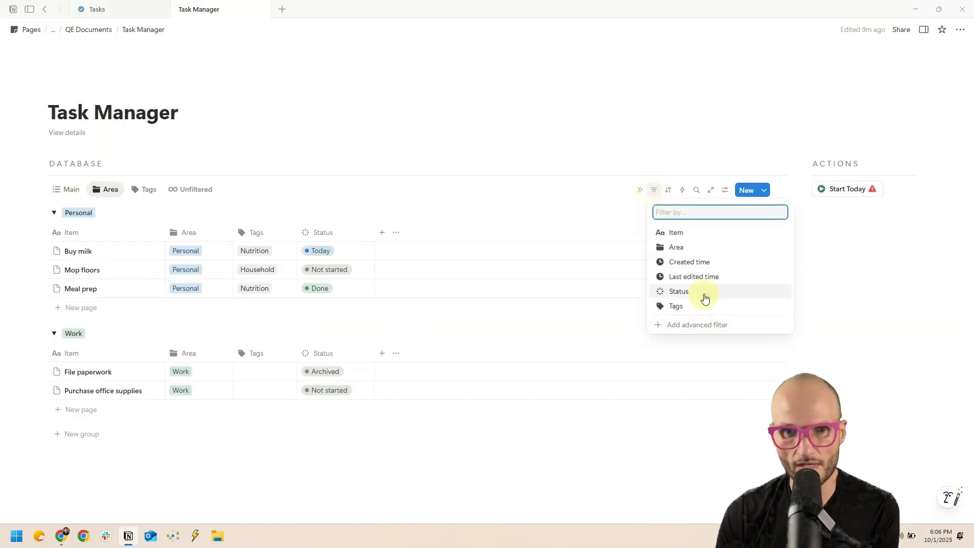
click(702, 292)
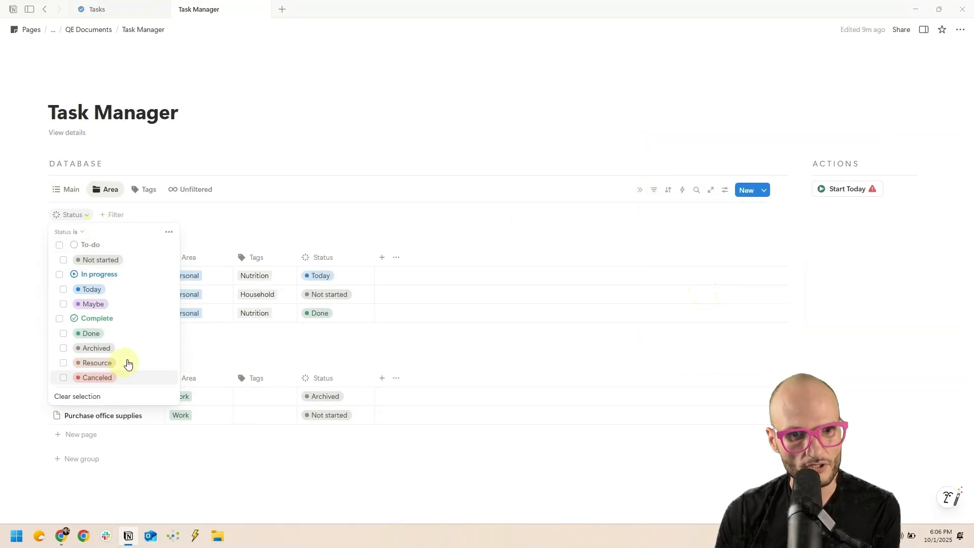
click(168, 232)
click(217, 251)
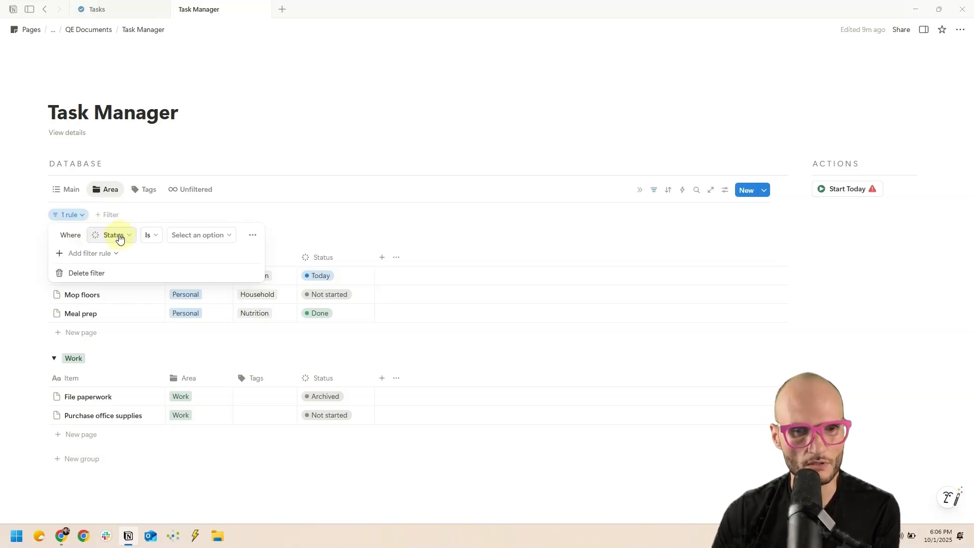
Step: Set the Area view's filter rule to Status Is not Archived, Resource or Canceled
click(151, 235)
click(165, 270)
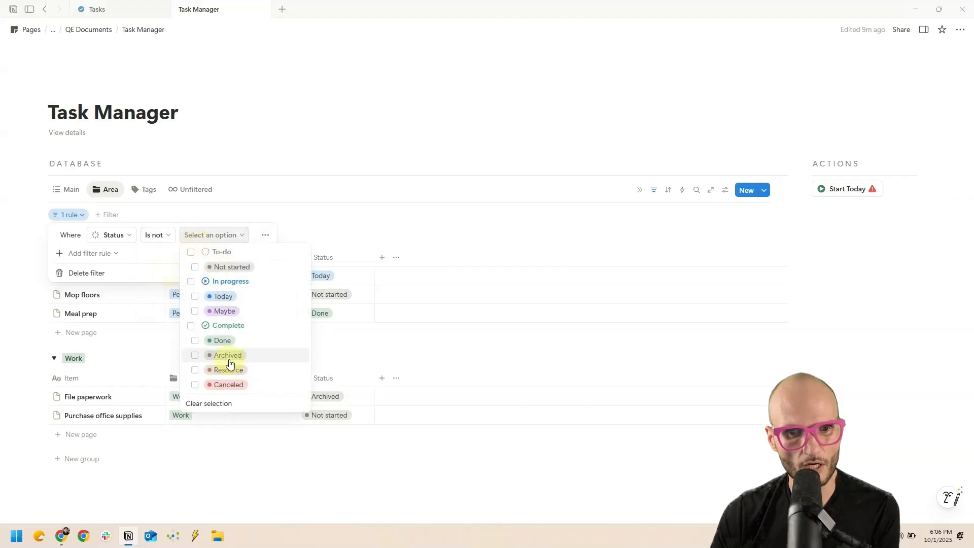
click(227, 356)
click(233, 370)
click(249, 386)
Step: Add an advanced filter to the Tags view where Status Is not Archived or Canceled
click(141, 195)
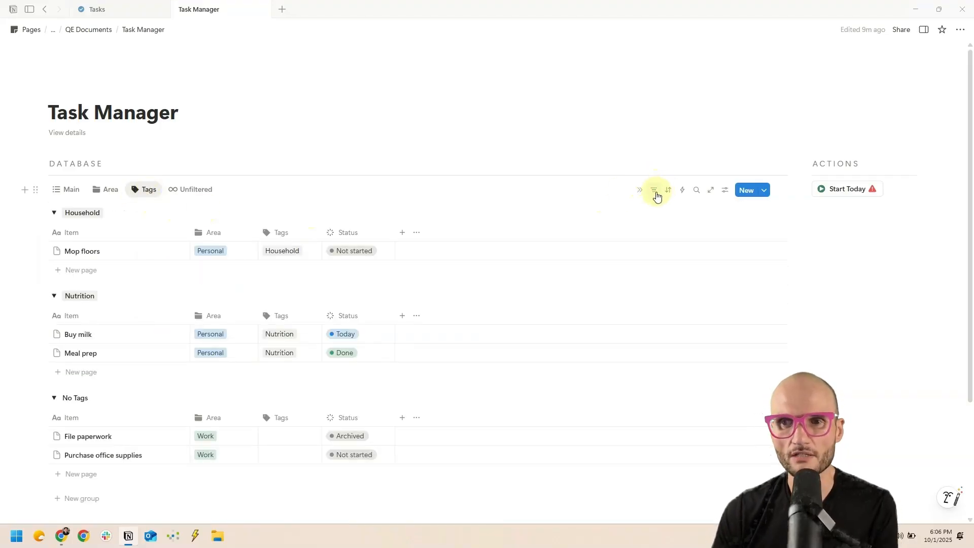
click(653, 190)
click(694, 327)
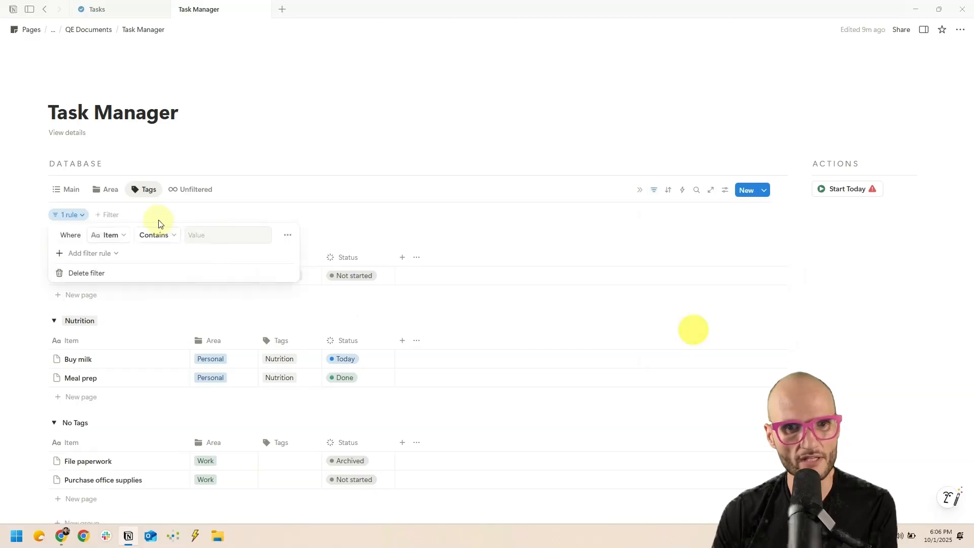
click(173, 242)
click(164, 265)
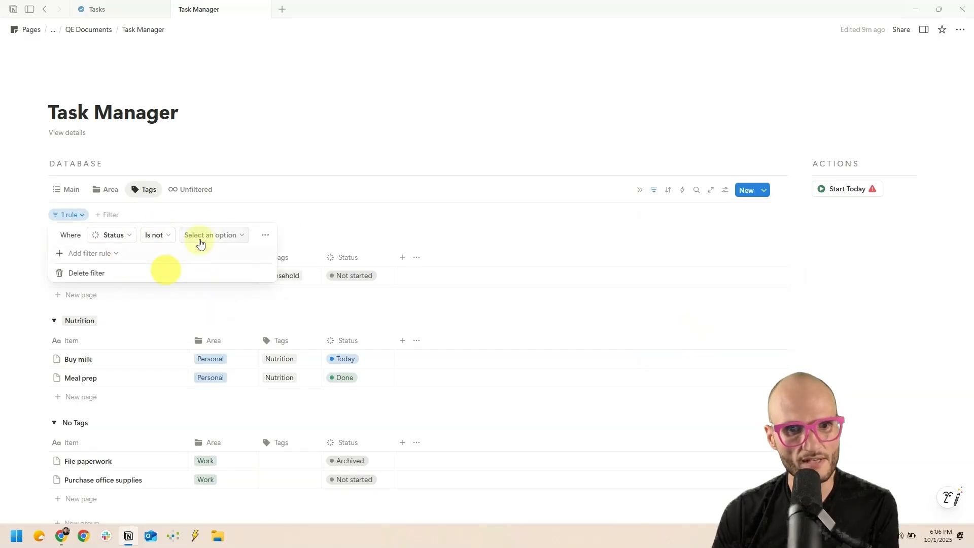
click(205, 235)
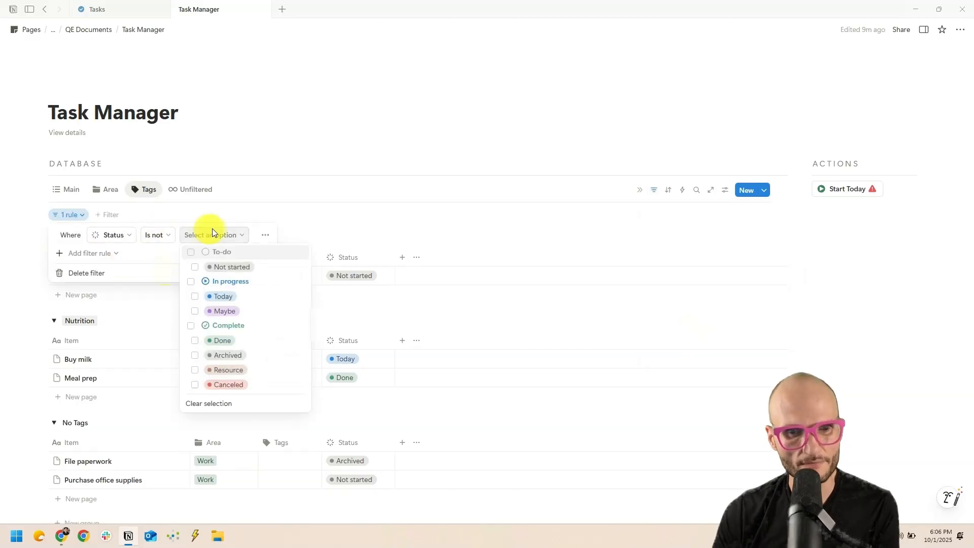
click(195, 355)
click(195, 385)
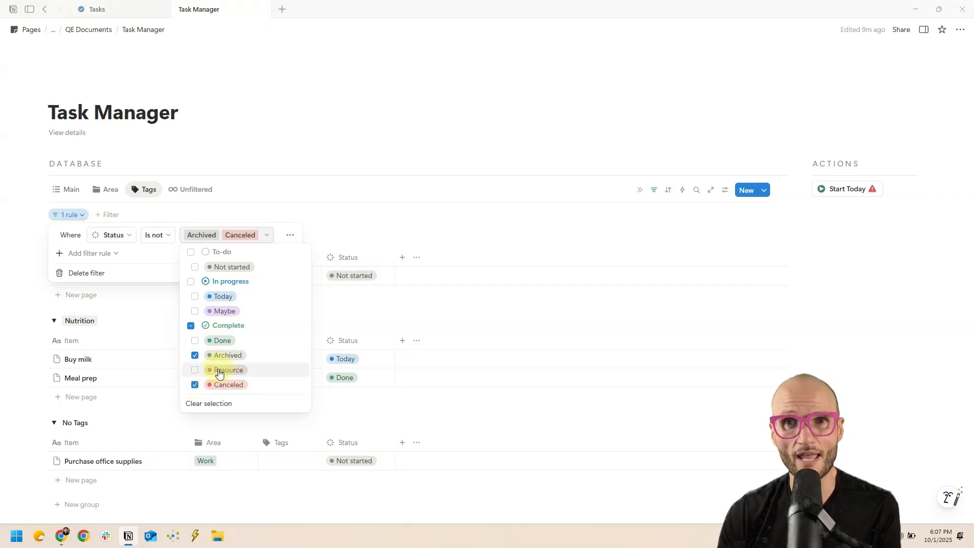
click(302, 136)
click(273, 169)
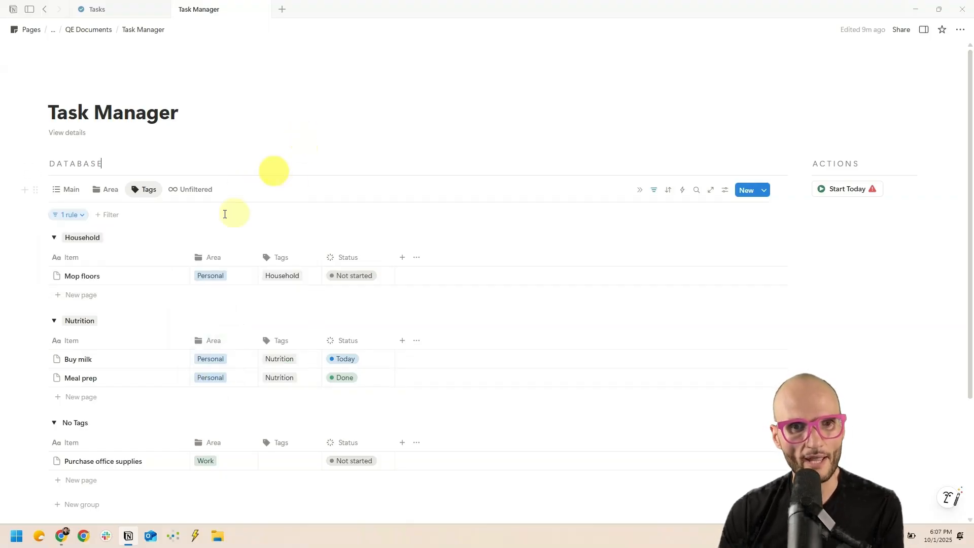
Step: In the Main view's Not started group, add the item "Fantastic amazing online resource" with Area set to Work
click(65, 193)
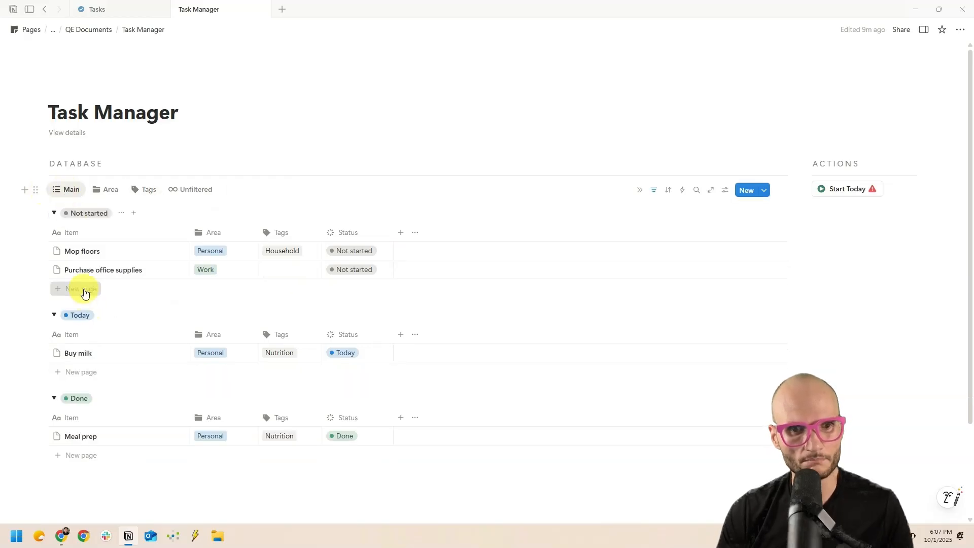
click(84, 290)
text(Fantastic amazing online resource)
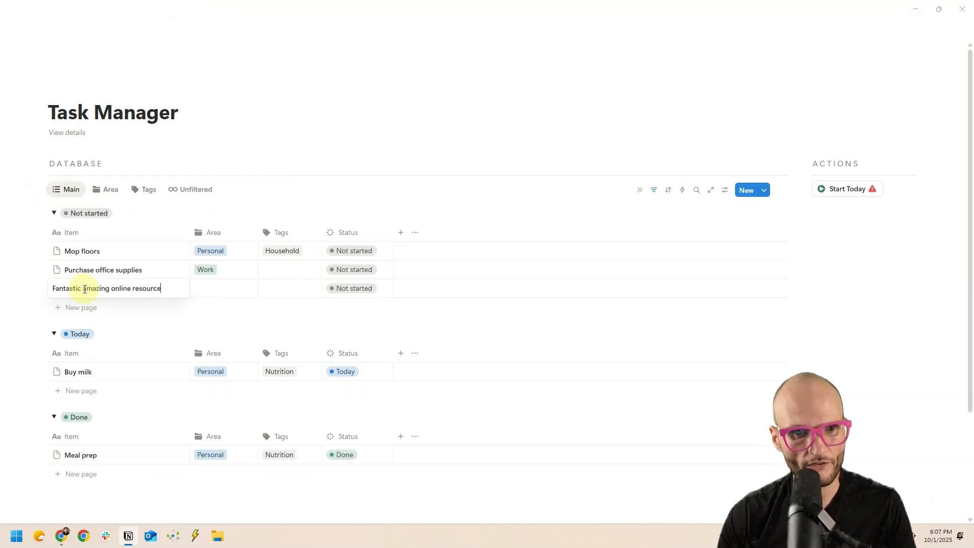
key(Return)
click(207, 283)
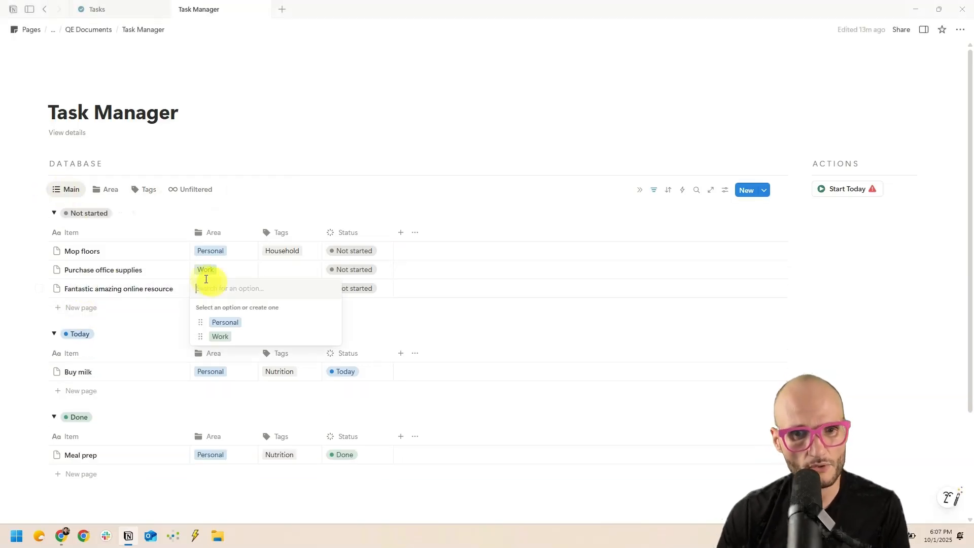
click(256, 335)
Step: Give Fantastic amazing online resource a new Finance tag in the Default color and set its status to Resource
click(283, 292)
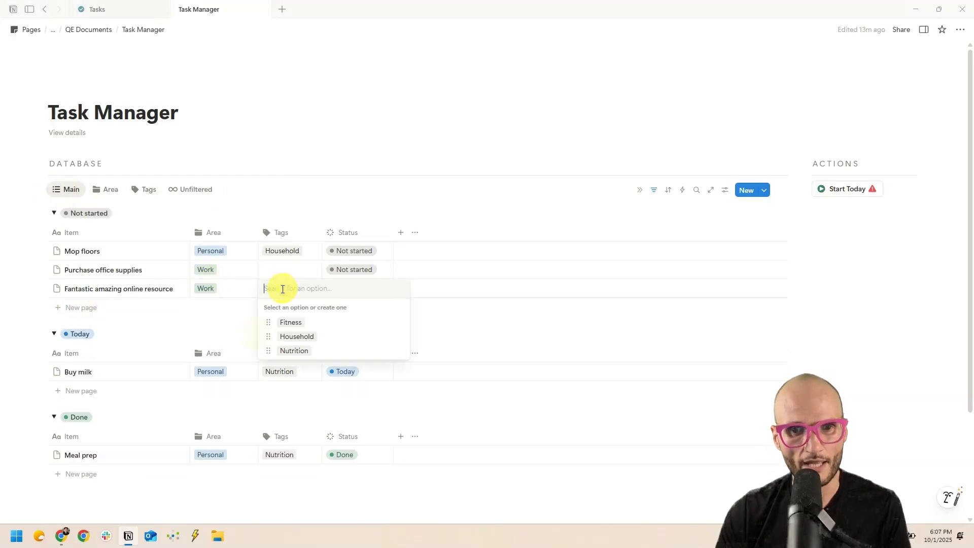
text(Fina)
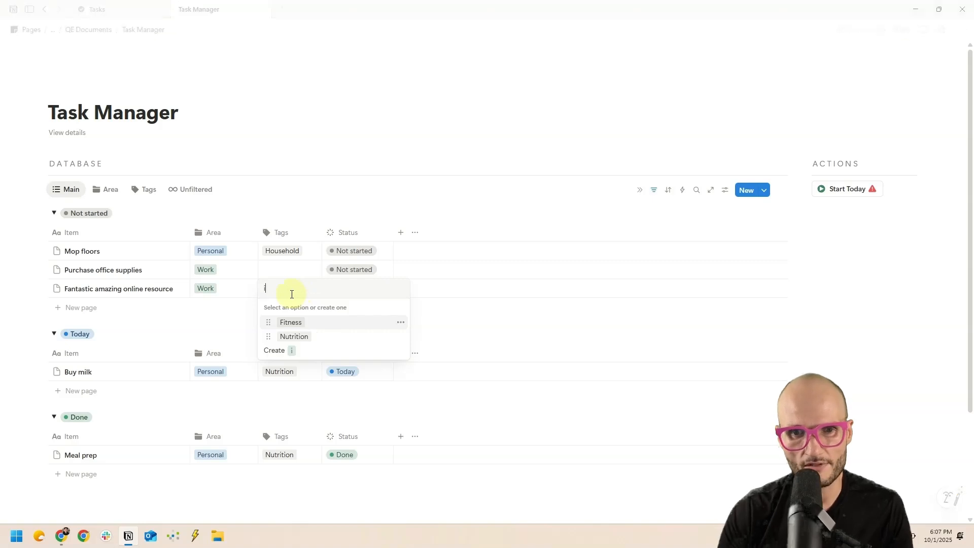
text(nce)
key(Return)
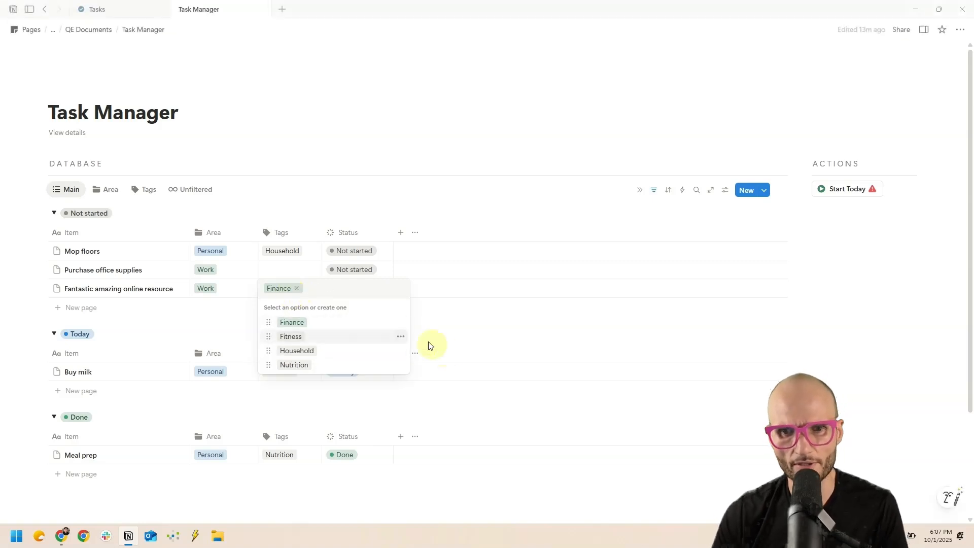
click(400, 322)
click(450, 175)
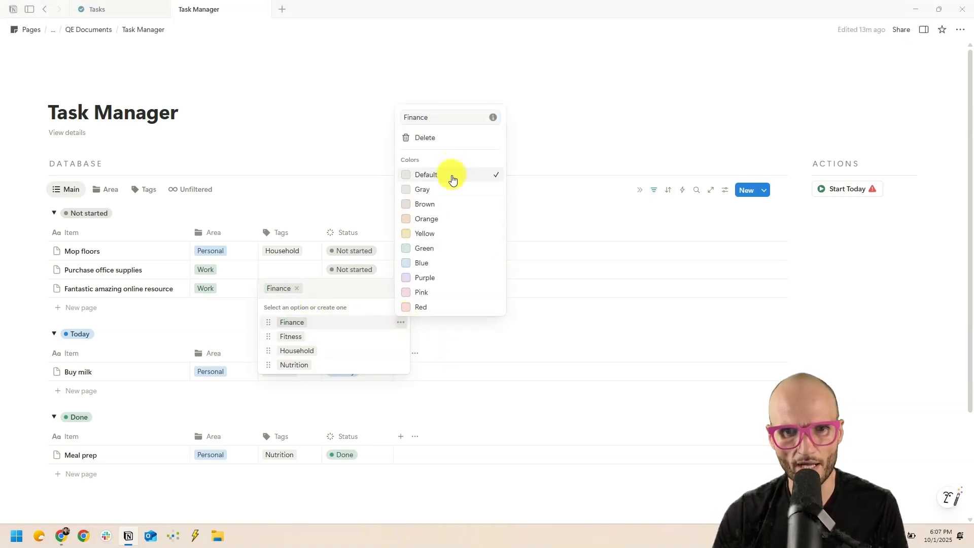
click(318, 188)
click(302, 226)
click(301, 226)
click(352, 289)
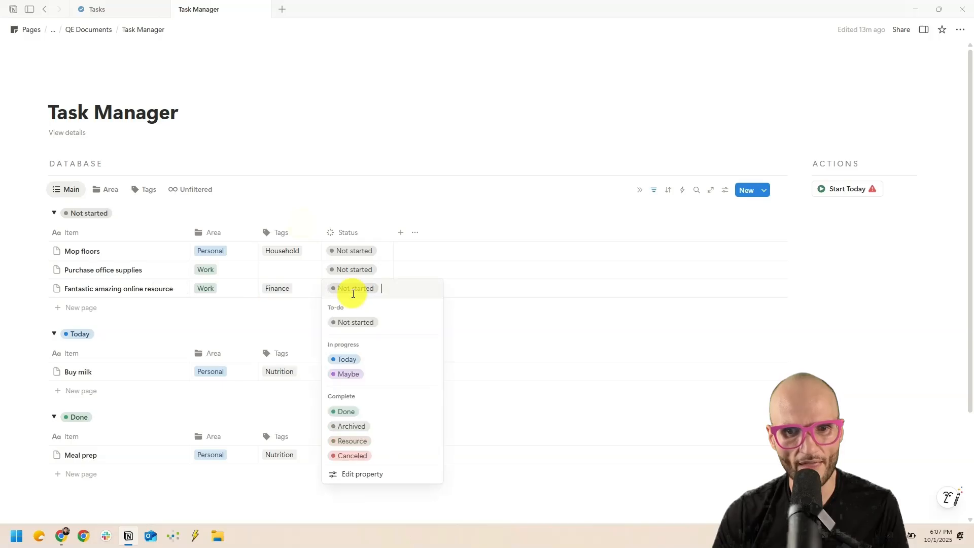
click(379, 442)
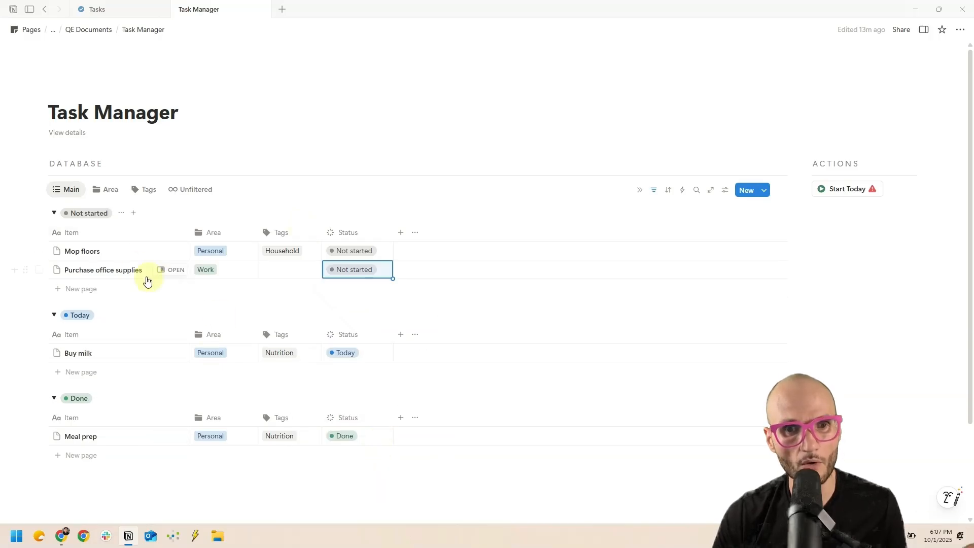
Step: Compare which tasks appear in the Area, Tags, Main and Unfiltered views, checking the resource and archived items
click(107, 190)
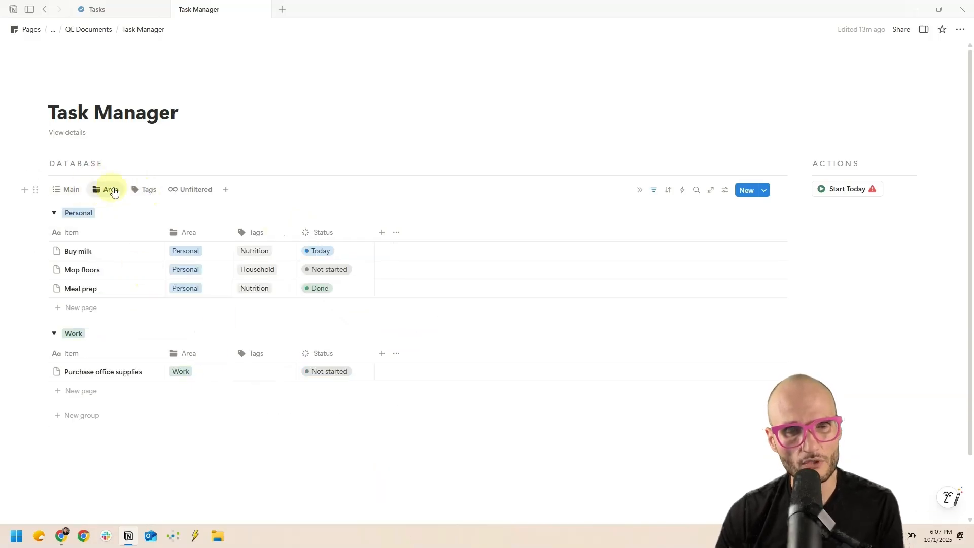
click(143, 189)
scroll(124, 195, down, 1)
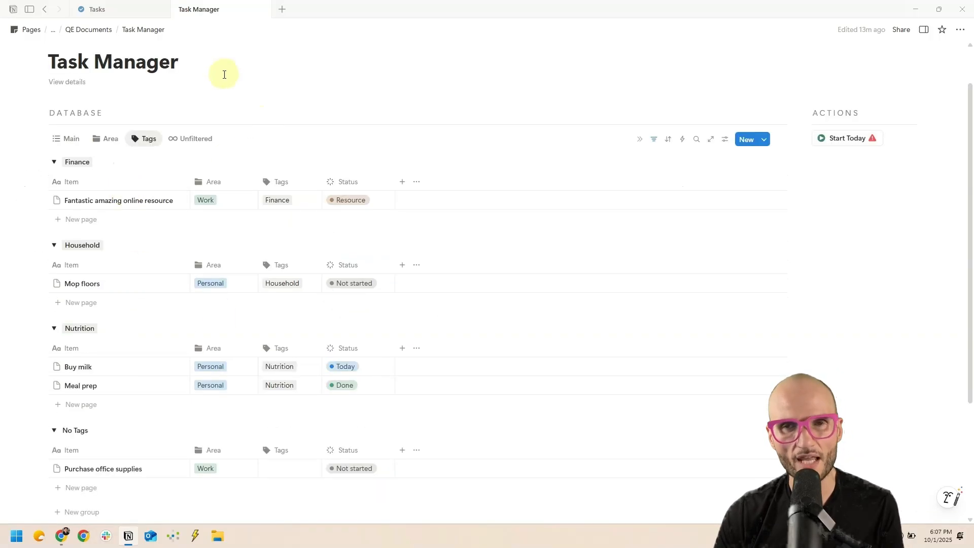
click(192, 139)
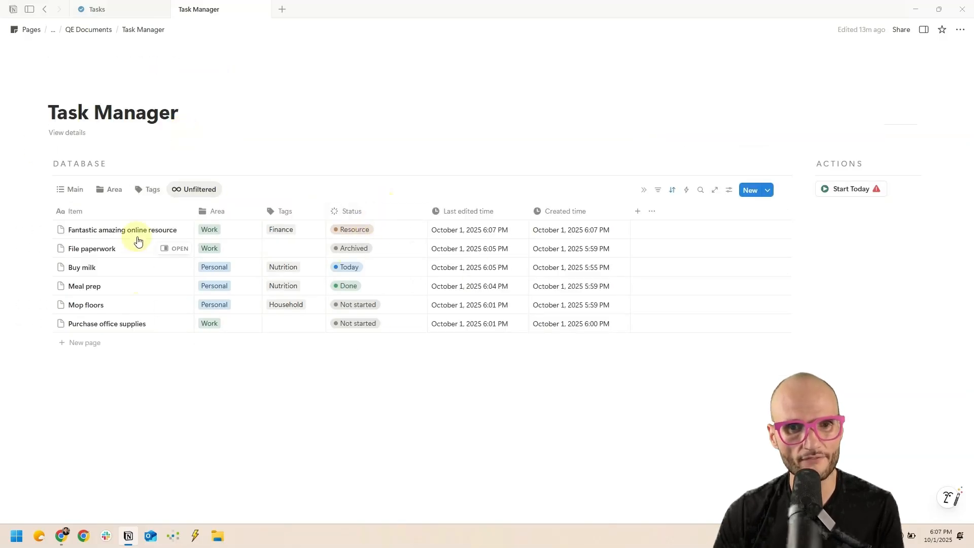
click(47, 232)
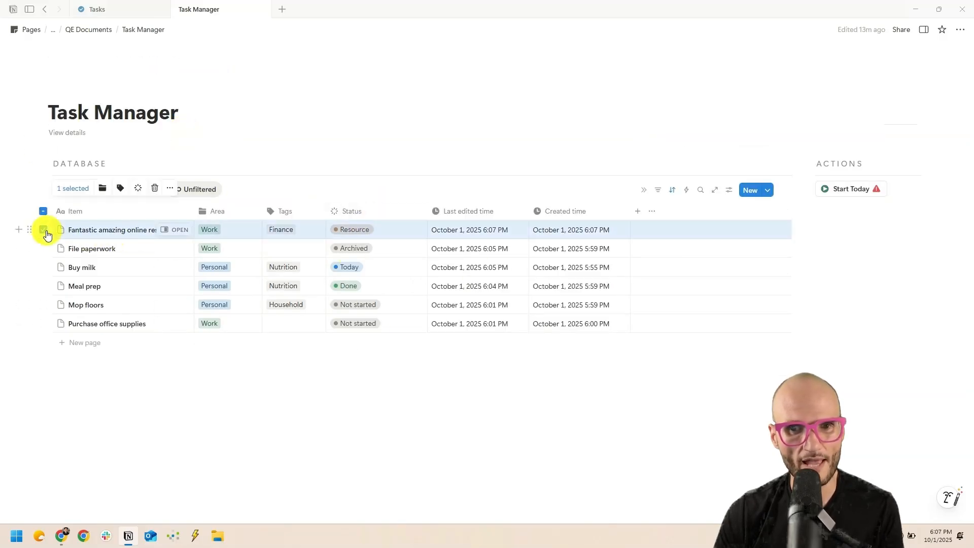
click(47, 231)
click(74, 189)
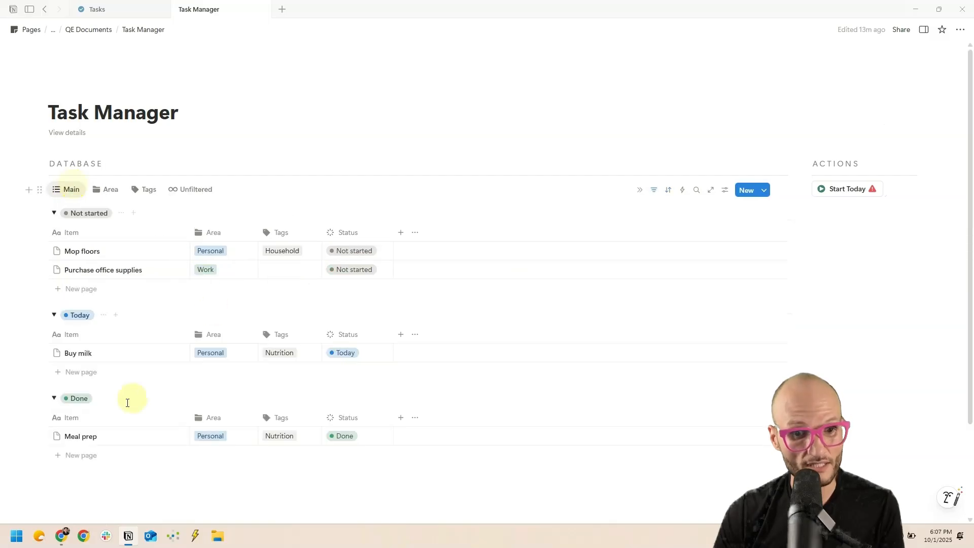
click(187, 191)
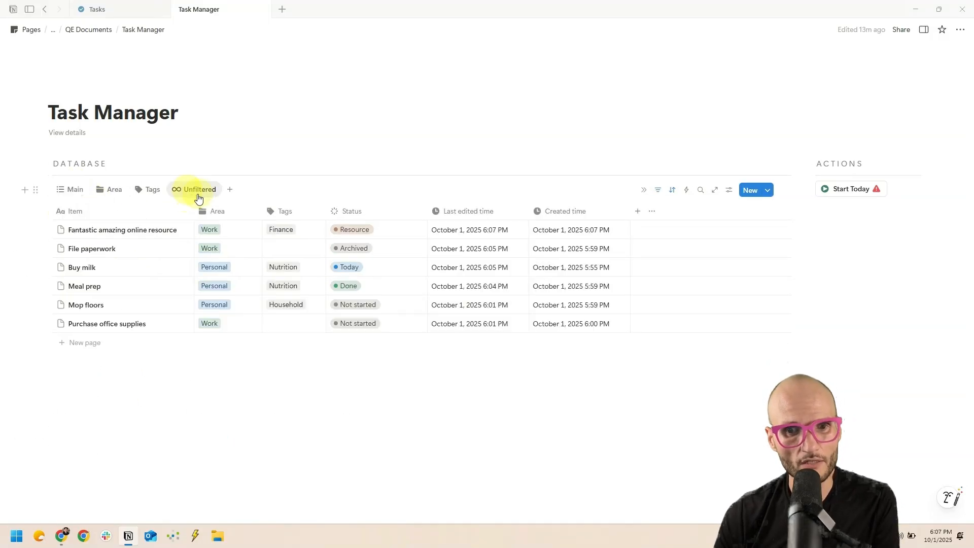
click(373, 248)
click(344, 386)
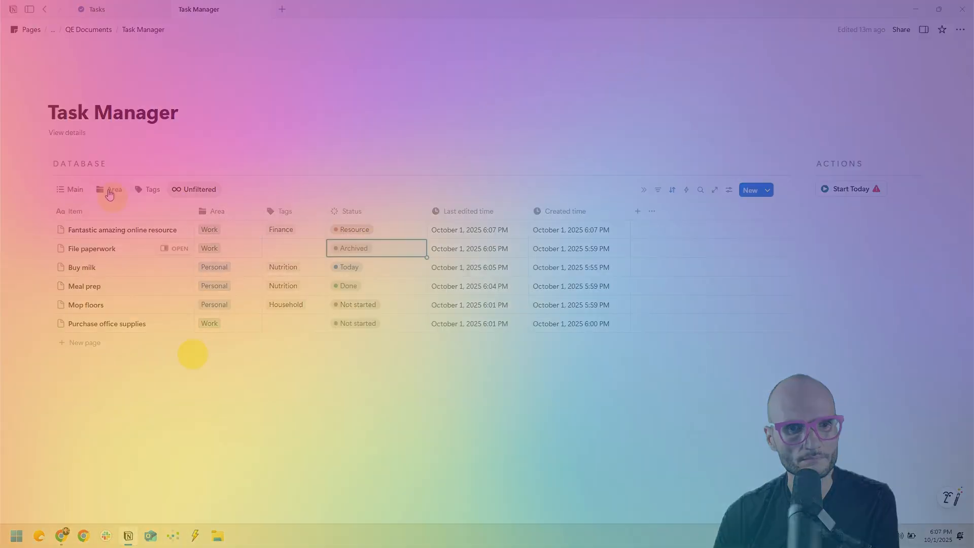